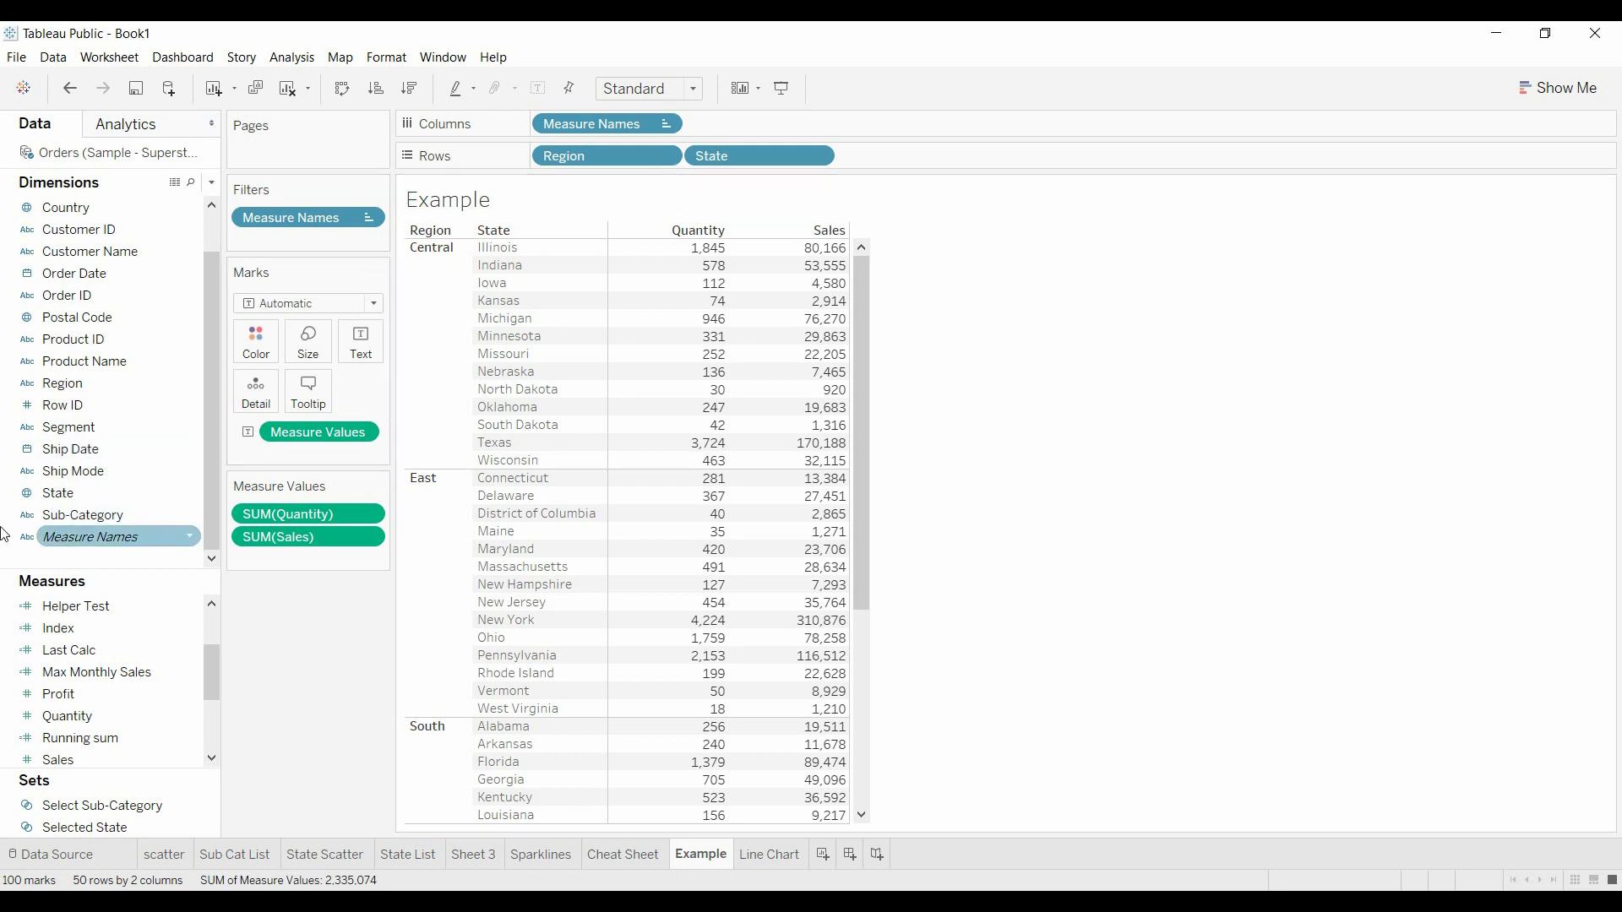
# Open the Index calculated field, enlarge its formula to inspect it, and close the editor without changes.
pyautogui.click(191, 630)
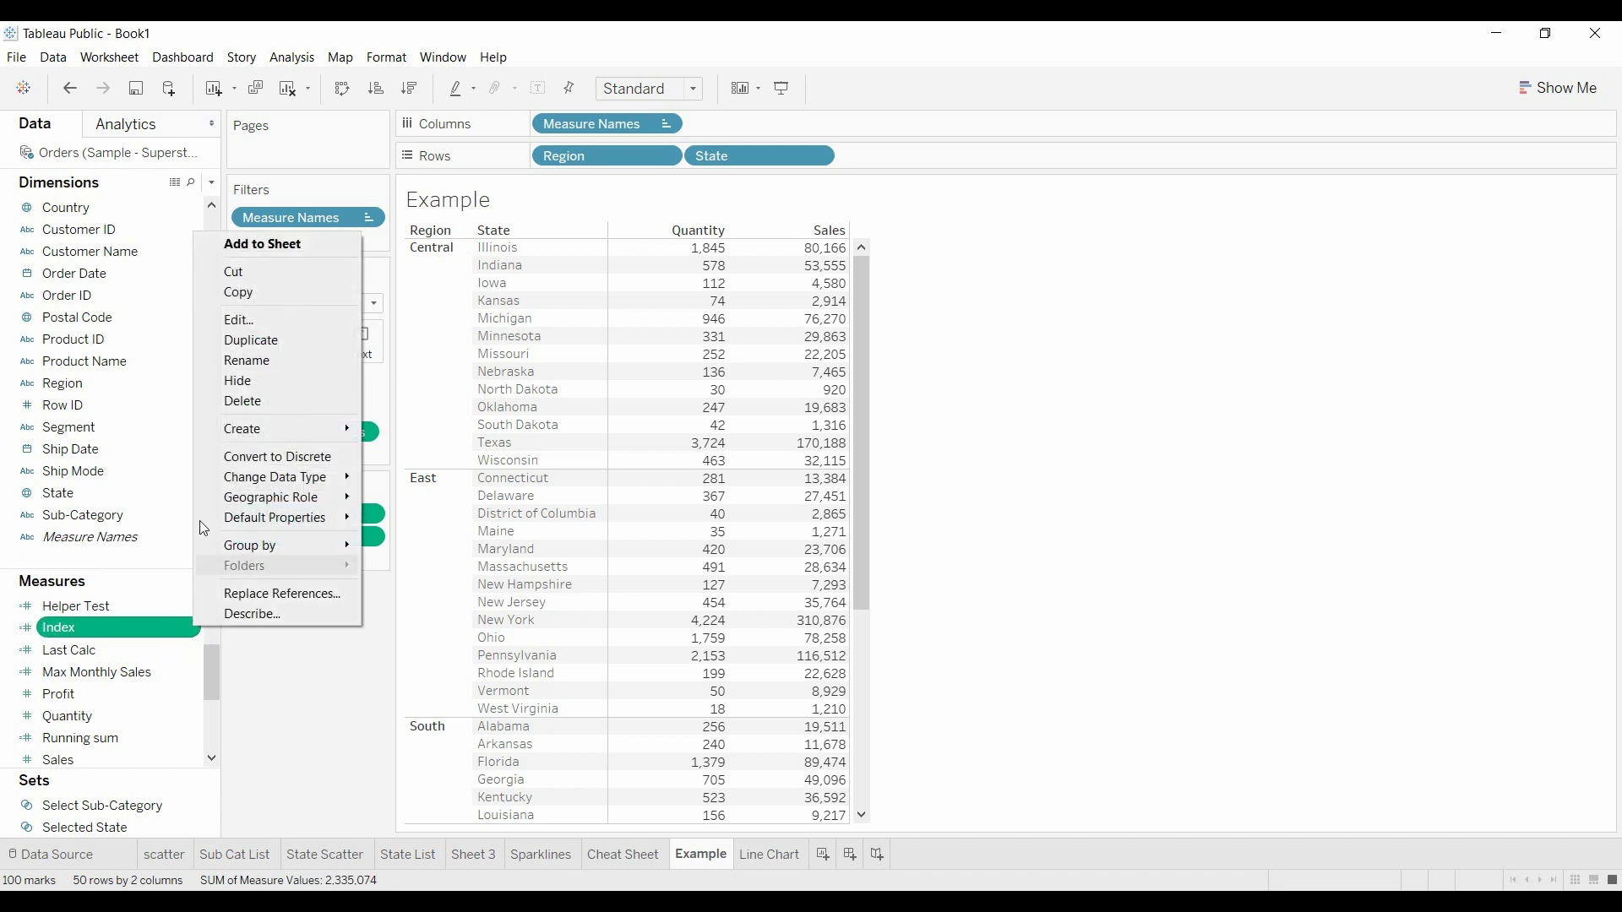
pyautogui.click(235, 321)
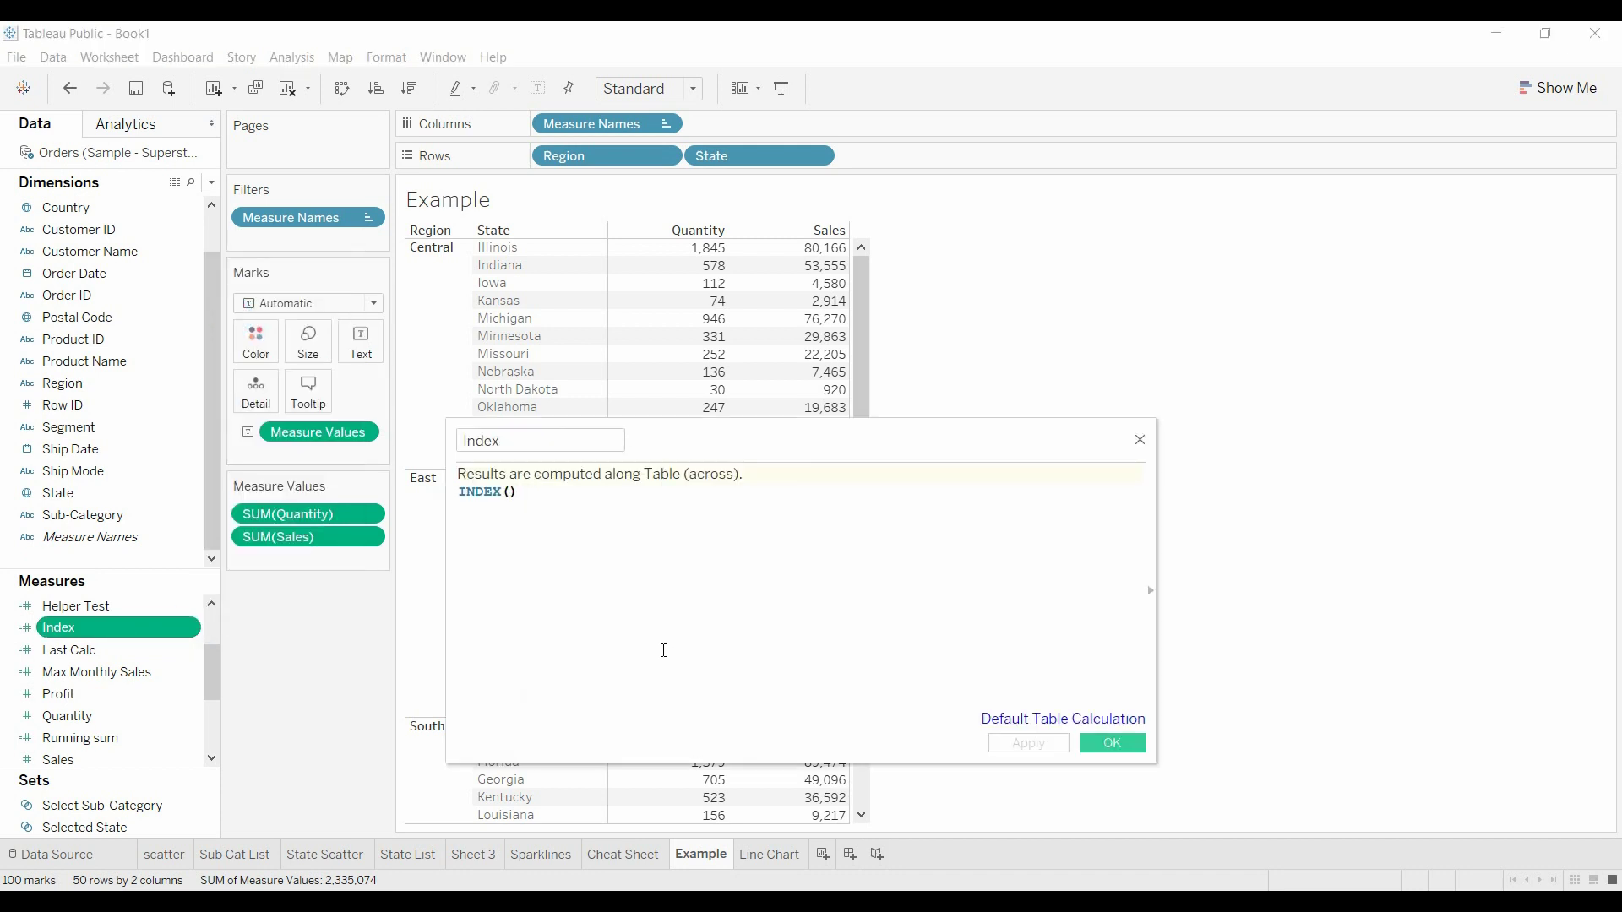
pyautogui.scroll(5, 622, 601)
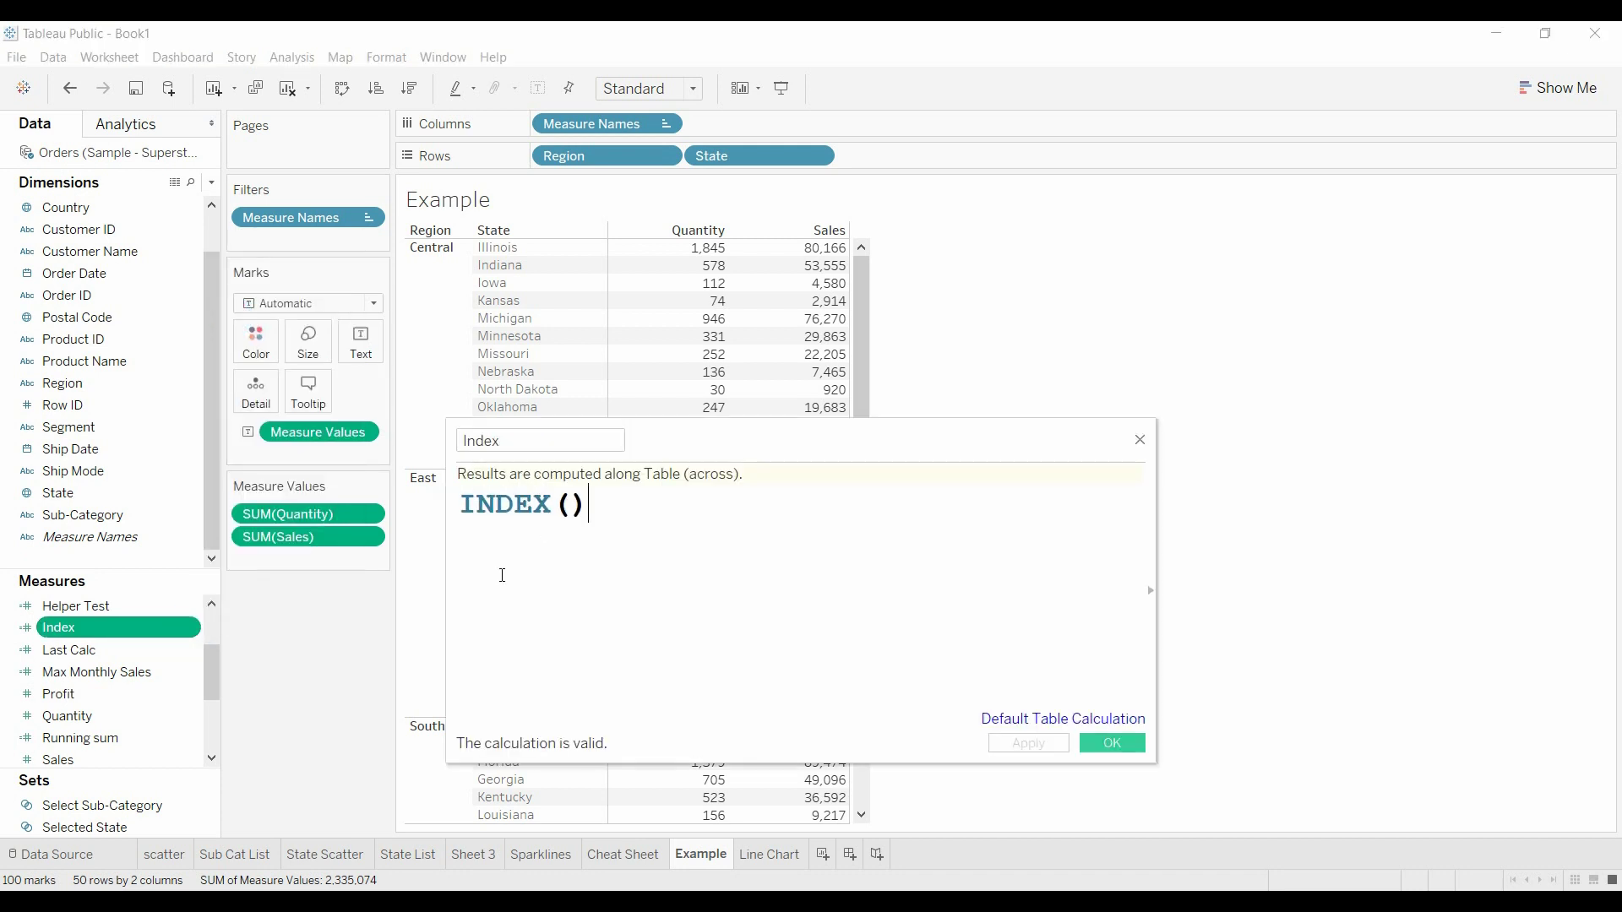
pyautogui.click(1140, 440)
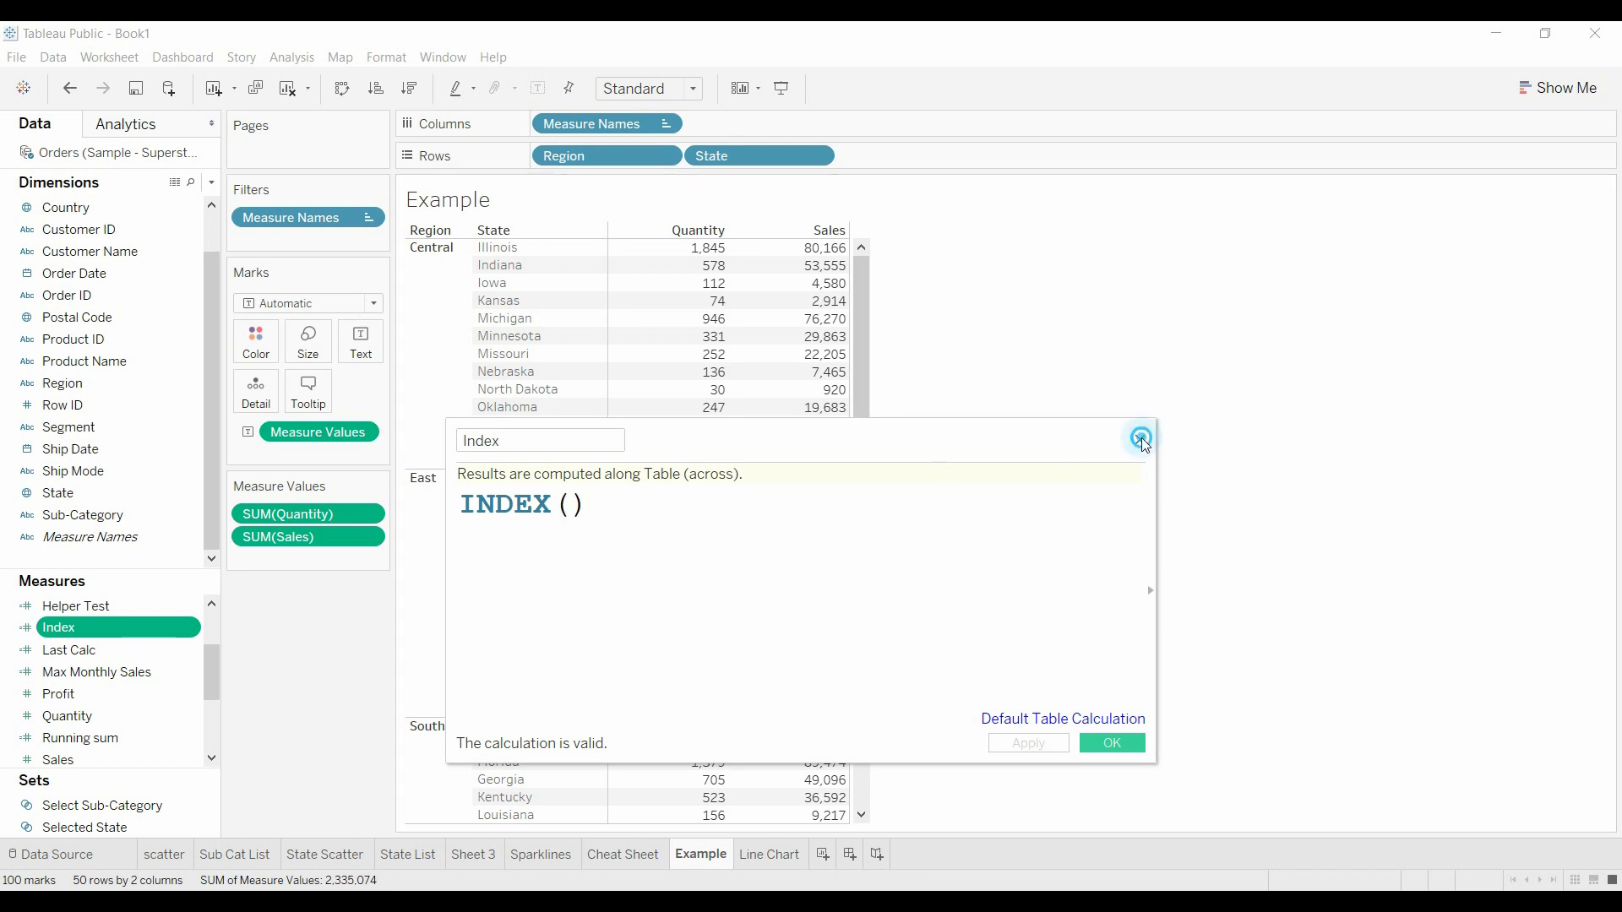
# Inspect the formula of the Last Calc field at an enlarged text size and close it without changes.
pyautogui.rightClick(195, 647)
pyautogui.click(272, 342)
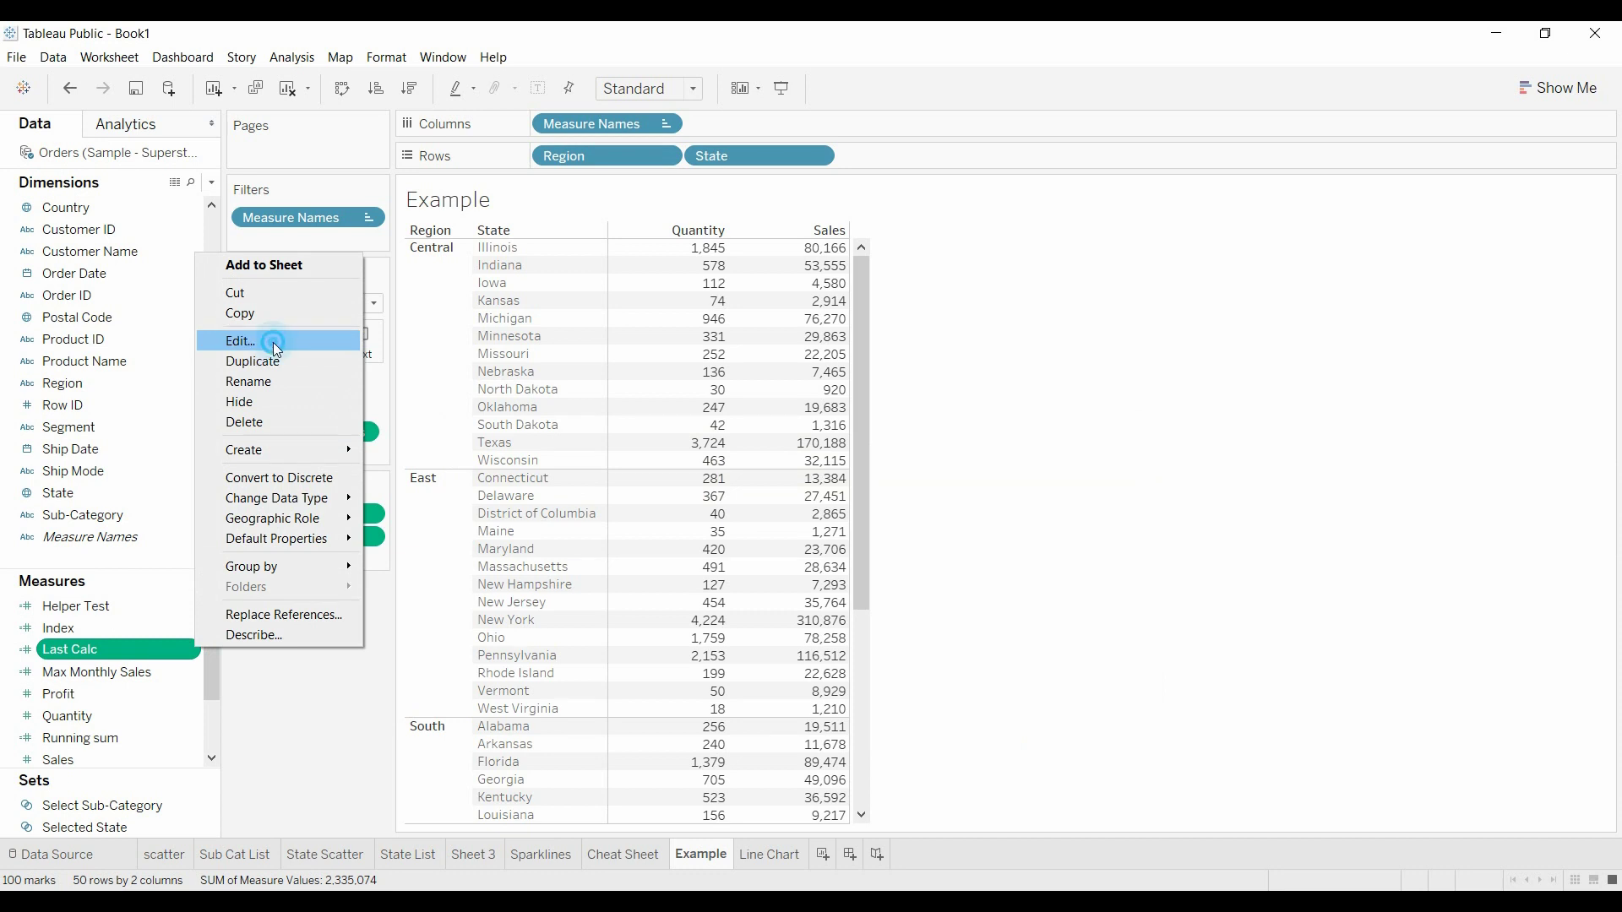
pyautogui.scroll(4, 612, 586)
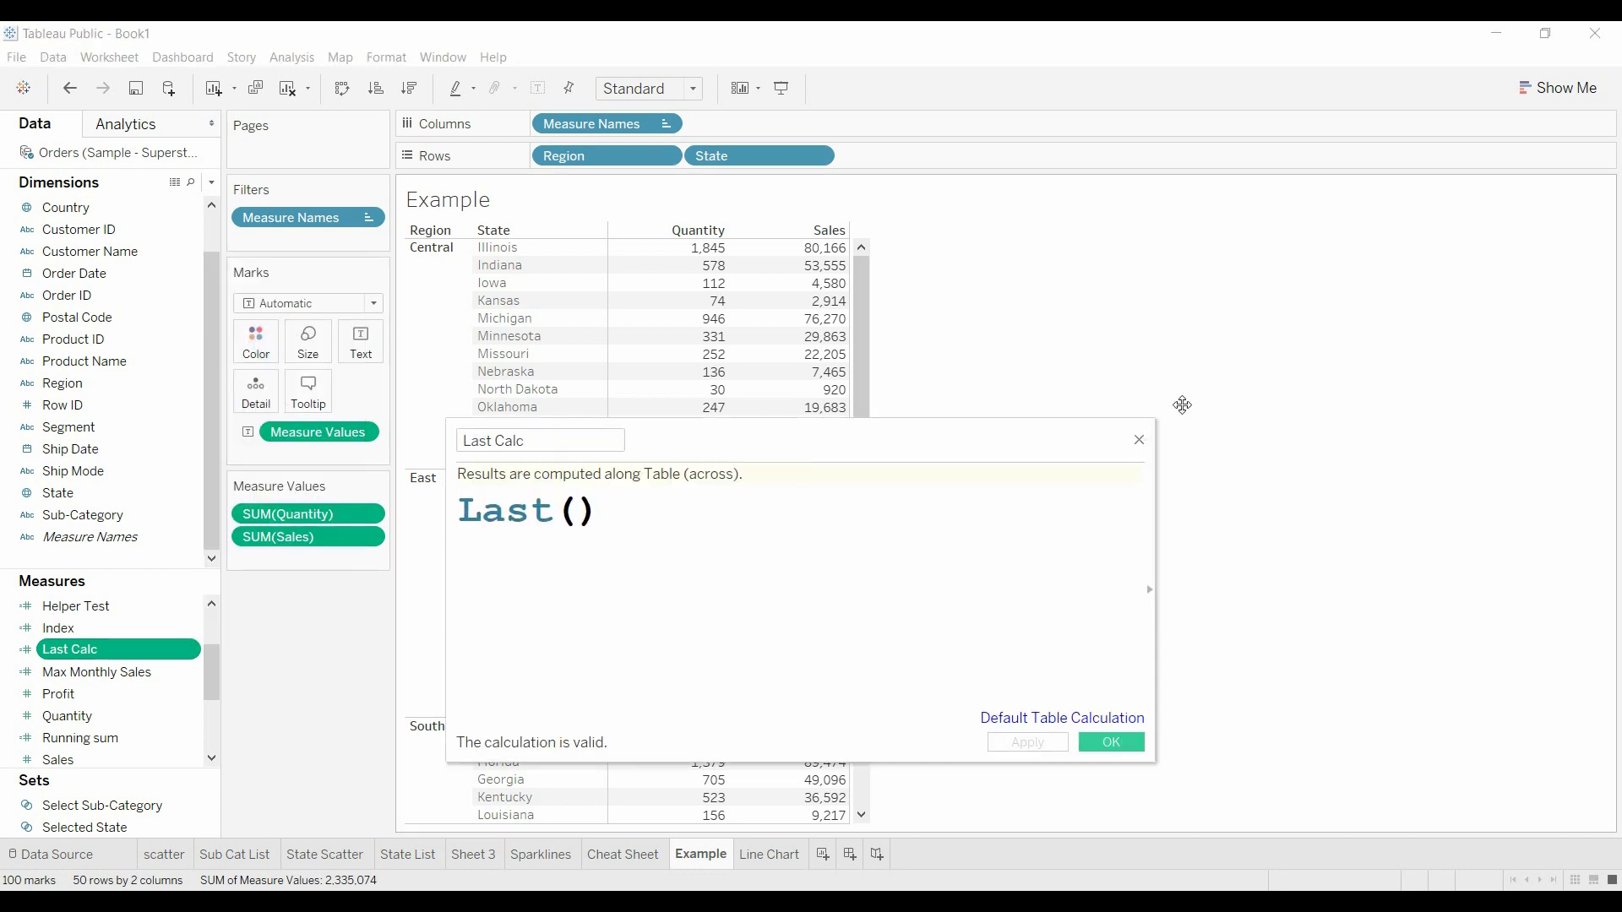
pyautogui.click(1138, 440)
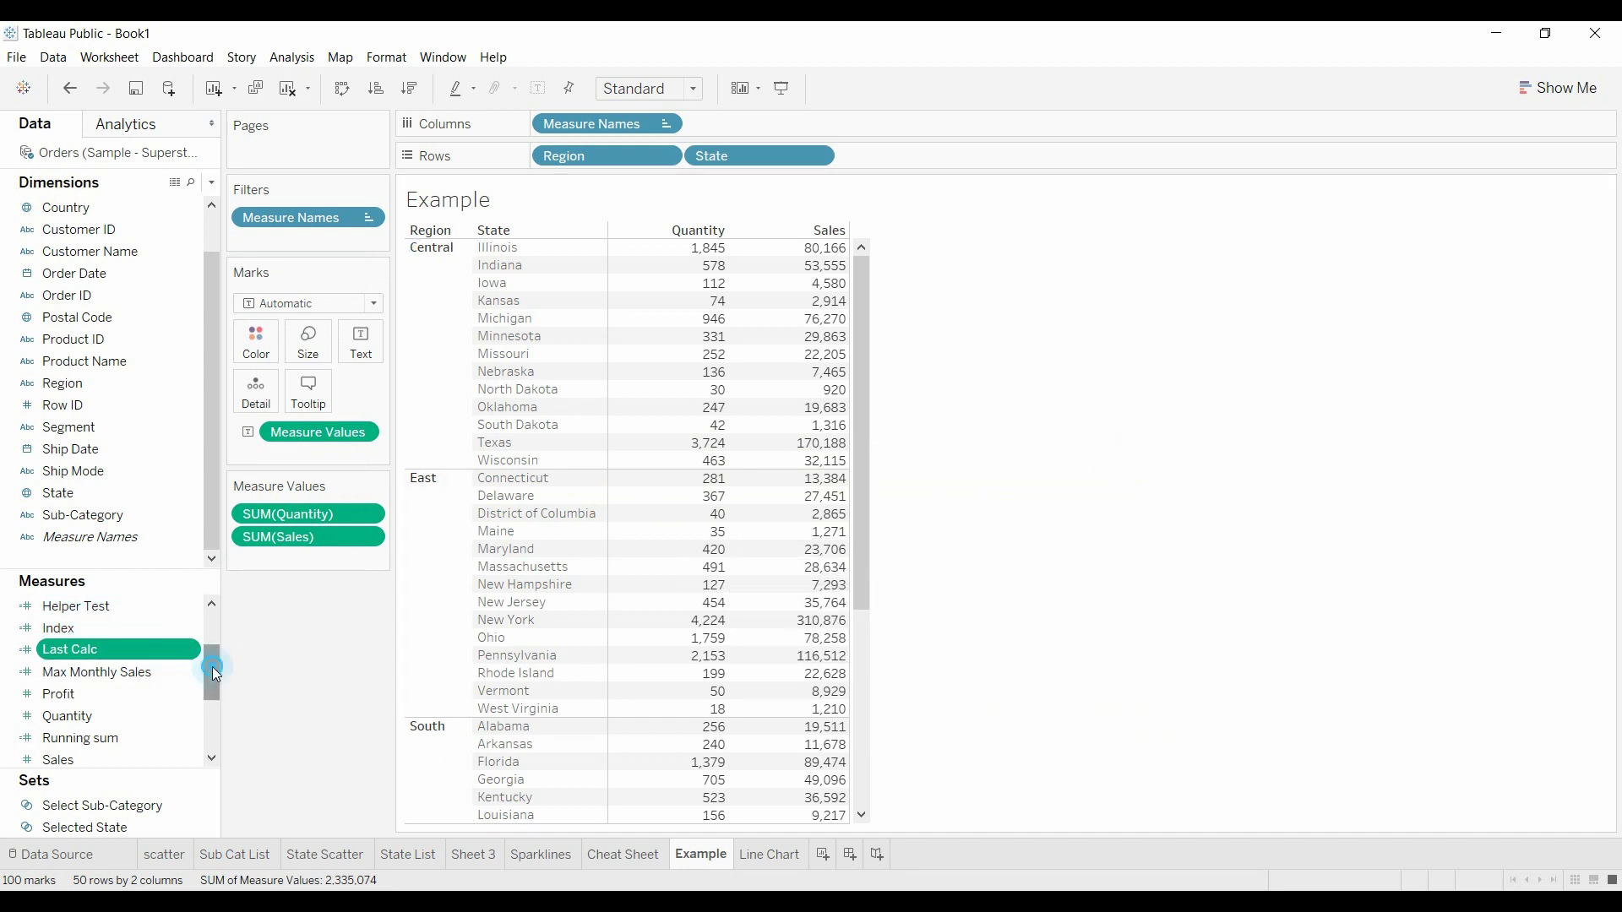
# Inspect the formula of the First Calc field at an enlarged text size and close its editor.
pyautogui.moveTo(214, 671); pyautogui.dragTo(214, 646)
pyautogui.click(193, 656)
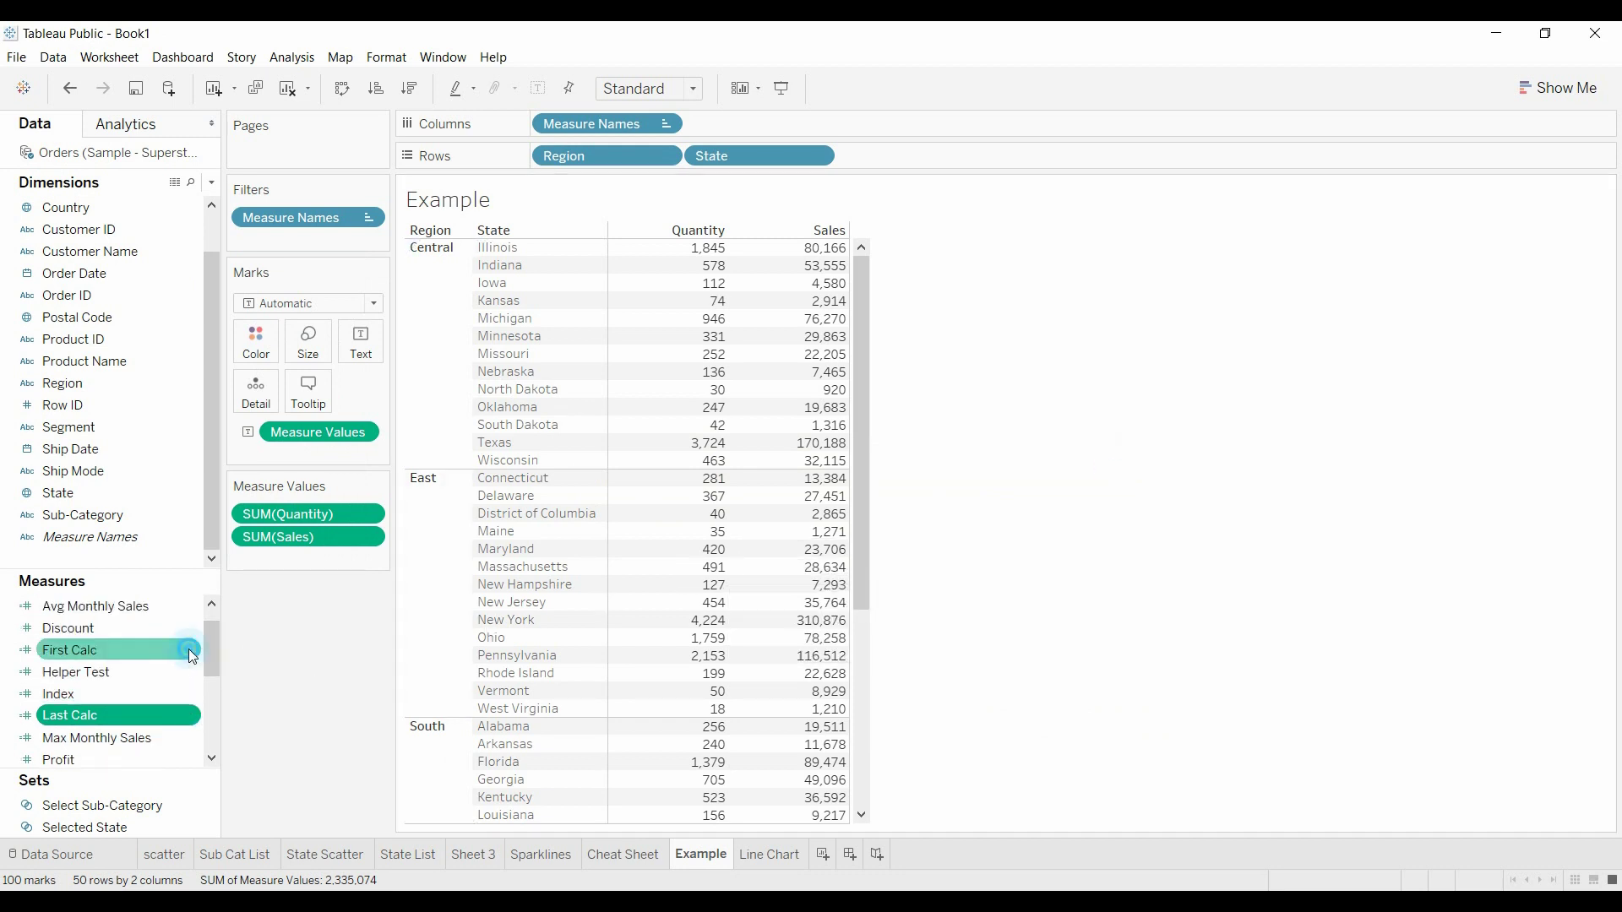
pyautogui.rightClick(193, 656)
pyautogui.click(297, 342)
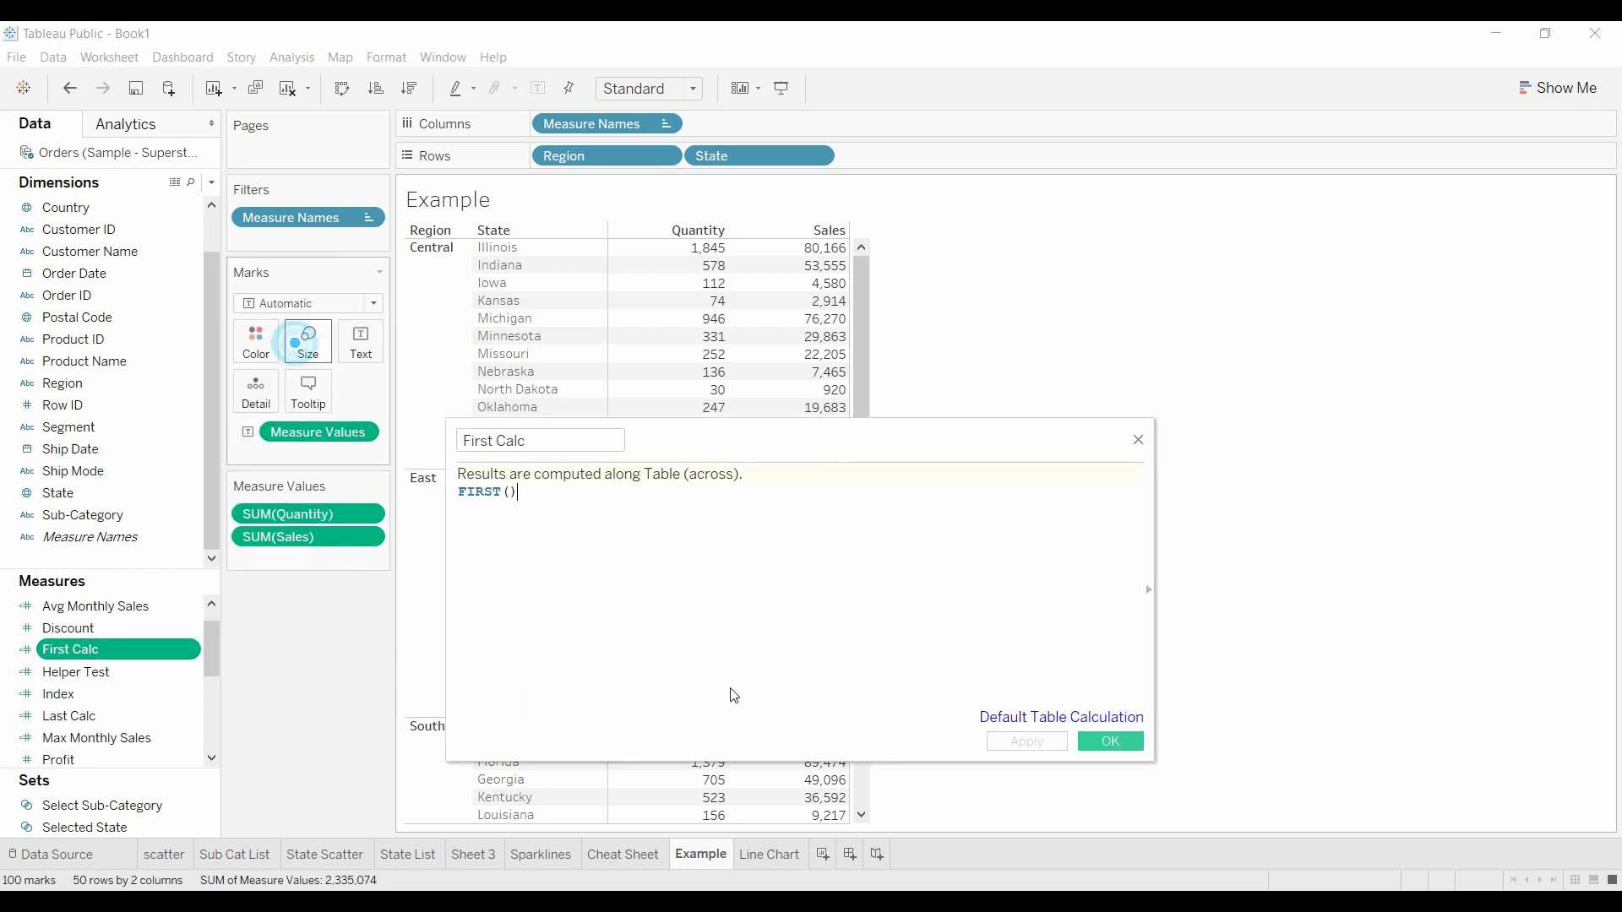
pyautogui.keyDown('ctrl'); pyautogui.scroll(5, 796, 639); pyautogui.keyUp('ctrl')
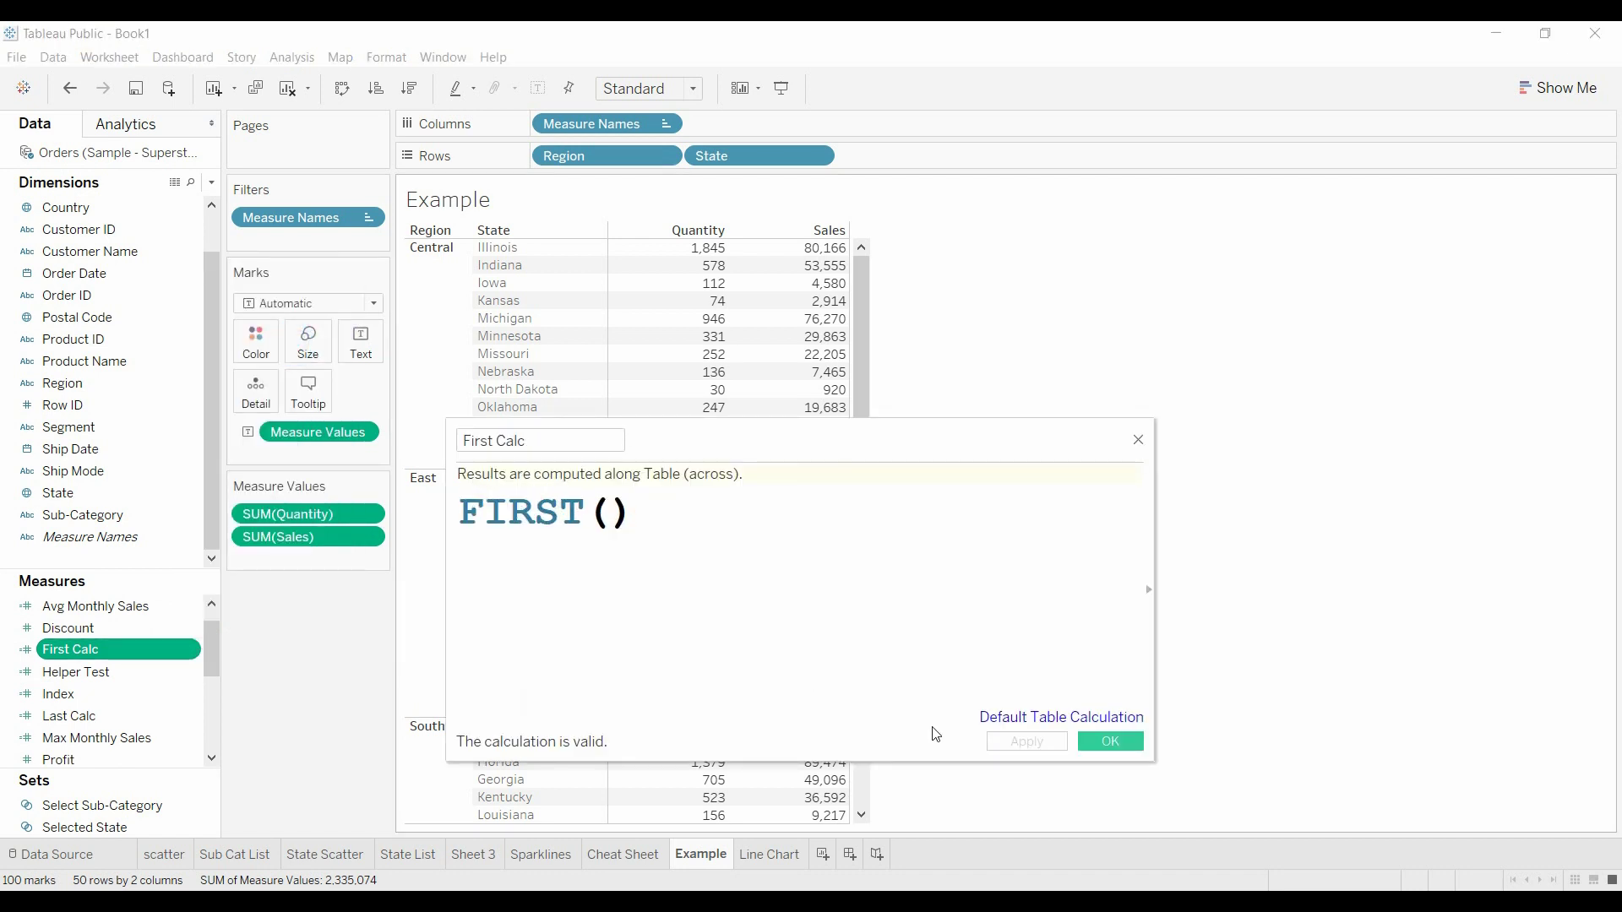
pyautogui.click(1128, 743)
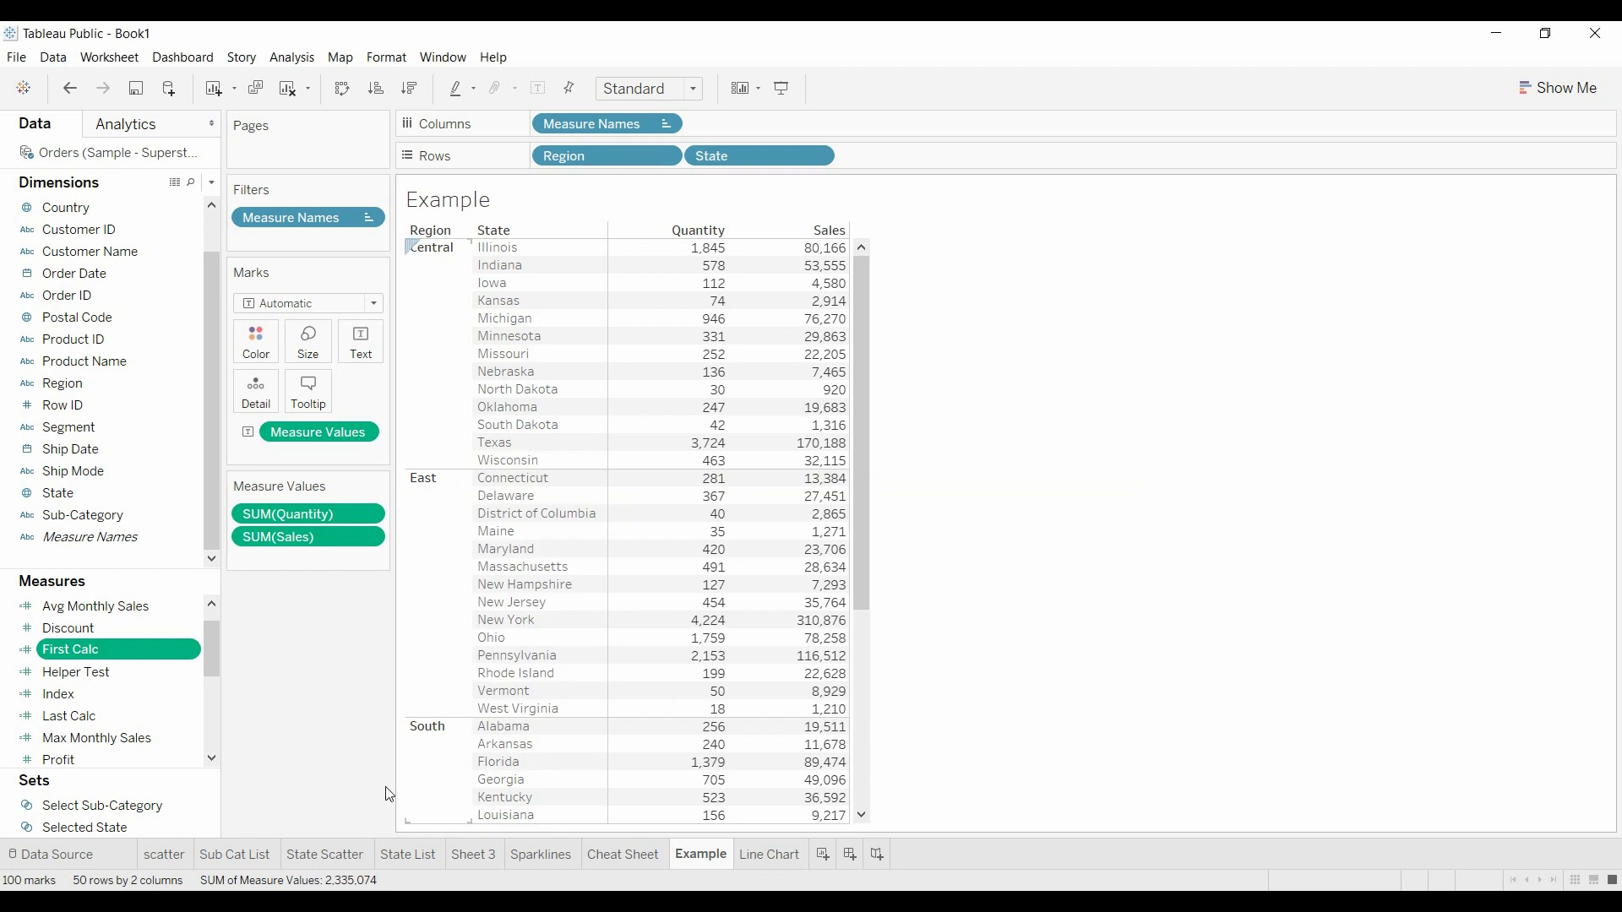
# Add the Index and First Calc measures to the Example table after Sales and check the First Calc values by state.
pyautogui.moveTo(94, 691); pyautogui.dragTo(291, 568)
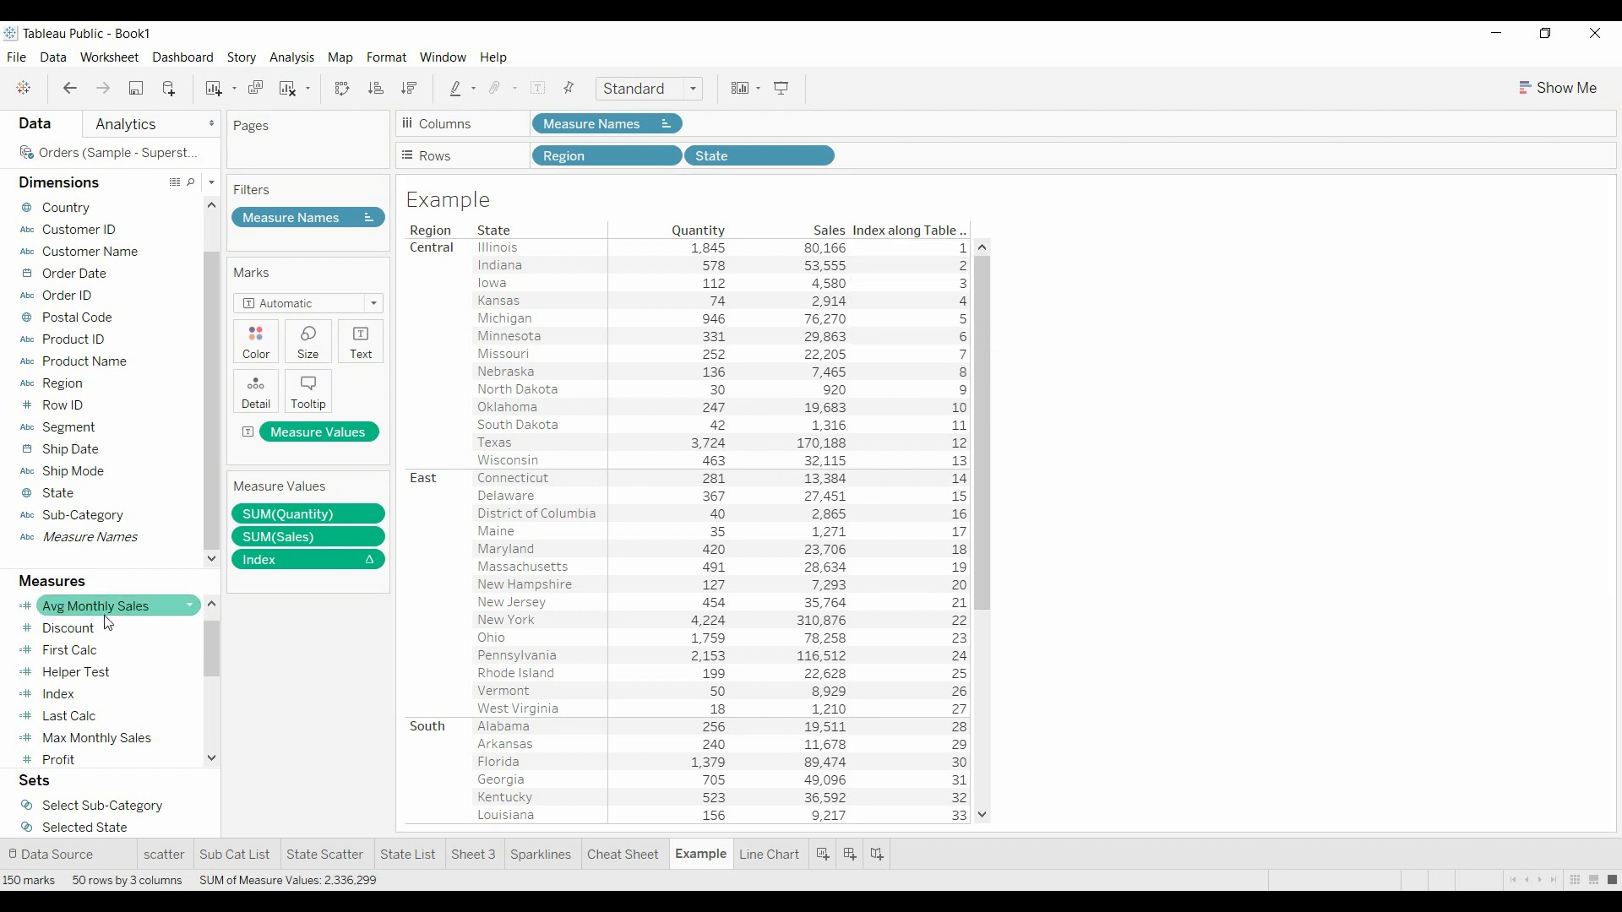
pyautogui.moveTo(80, 650); pyautogui.dragTo(279, 590)
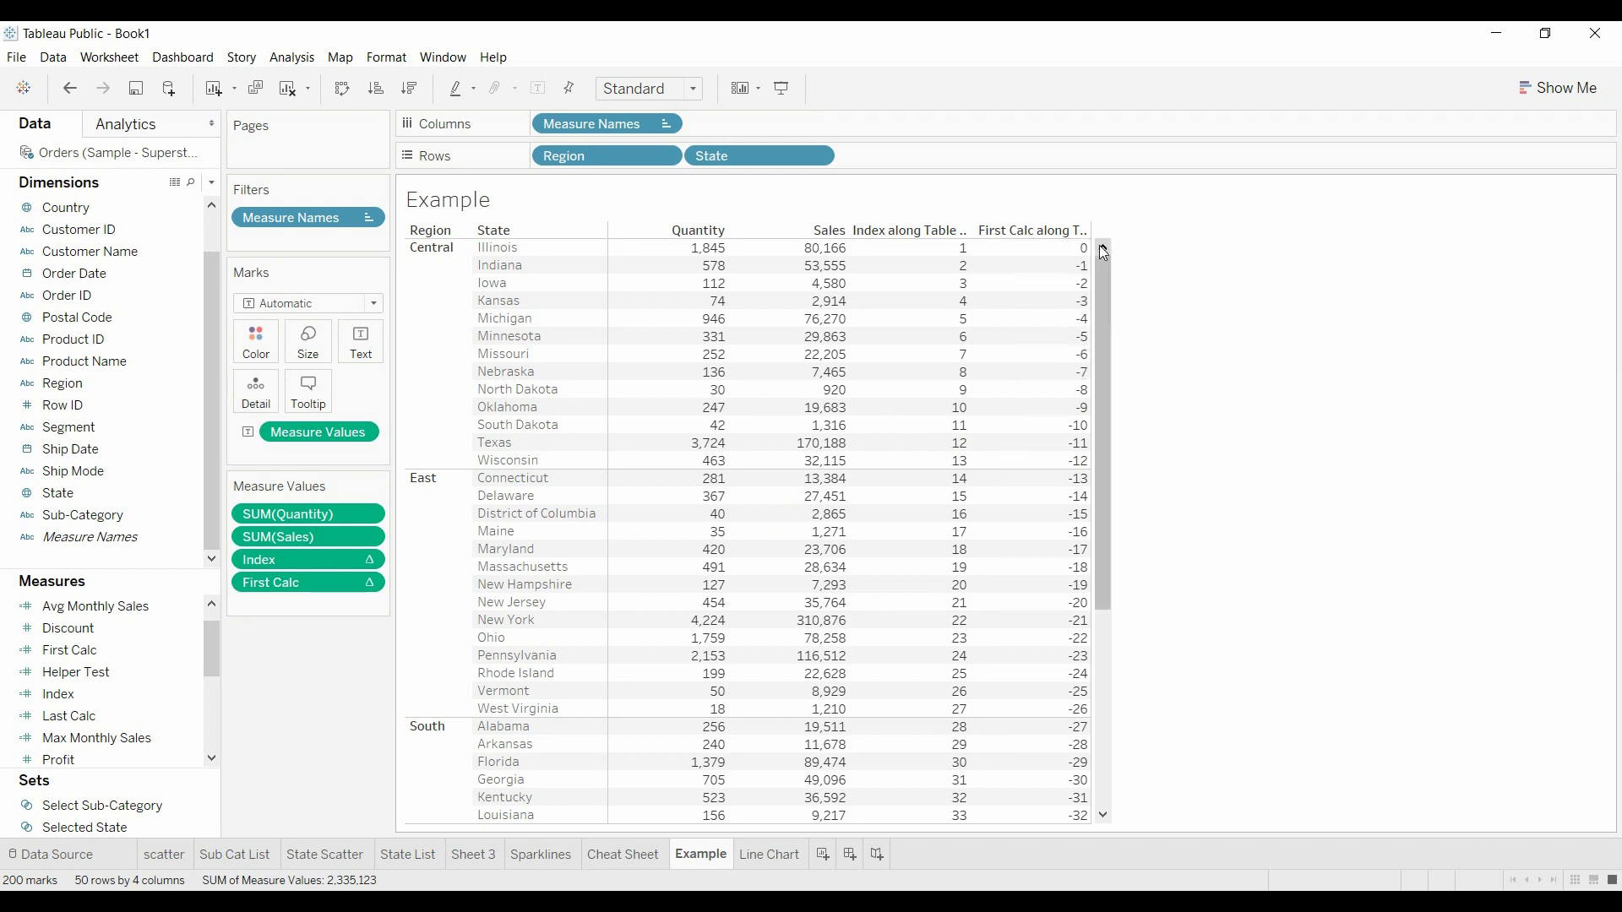
pyautogui.moveTo(1096, 276)
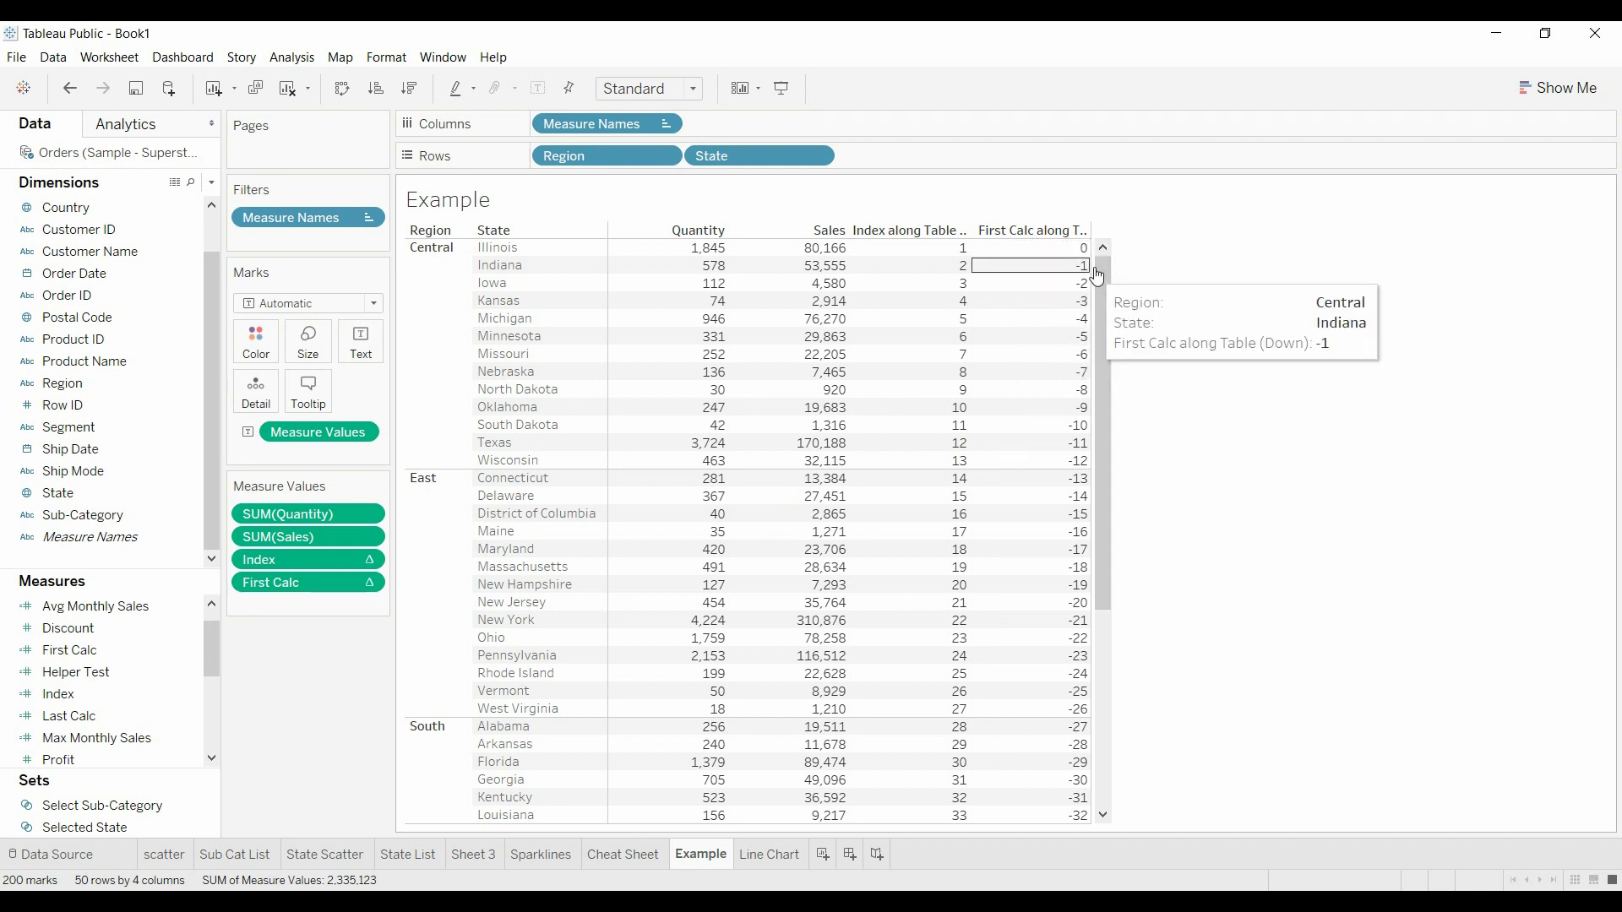
pyautogui.moveTo(1082, 365)
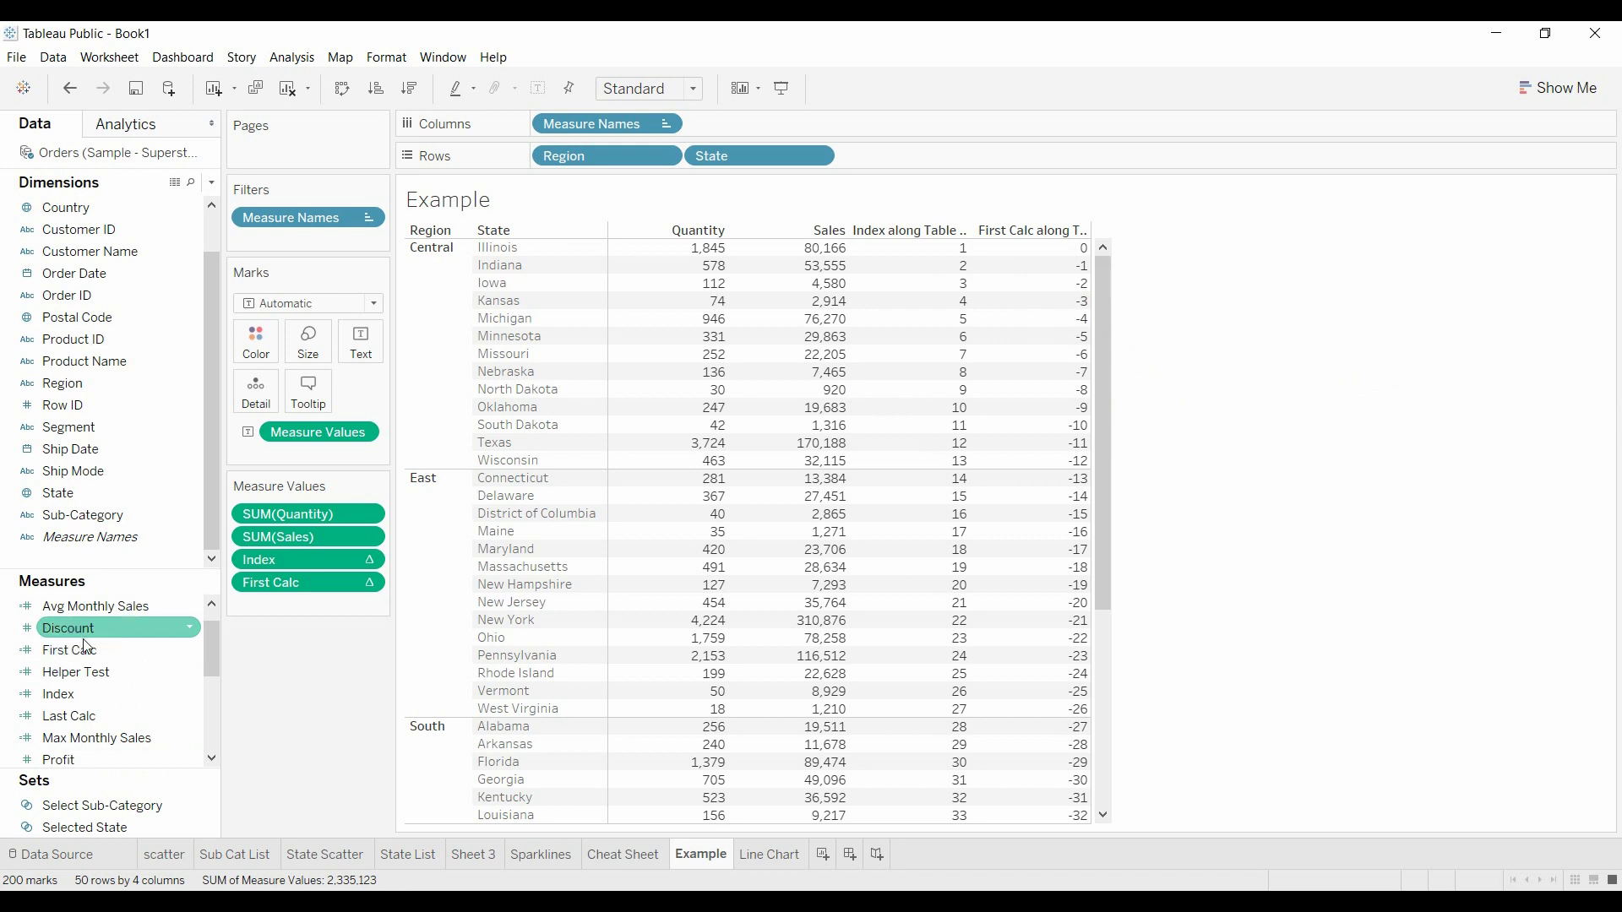
# Add the Last Calc measure to the Example table after First Calc and check its values down to the last state.
pyautogui.moveTo(104, 718); pyautogui.dragTo(306, 620)
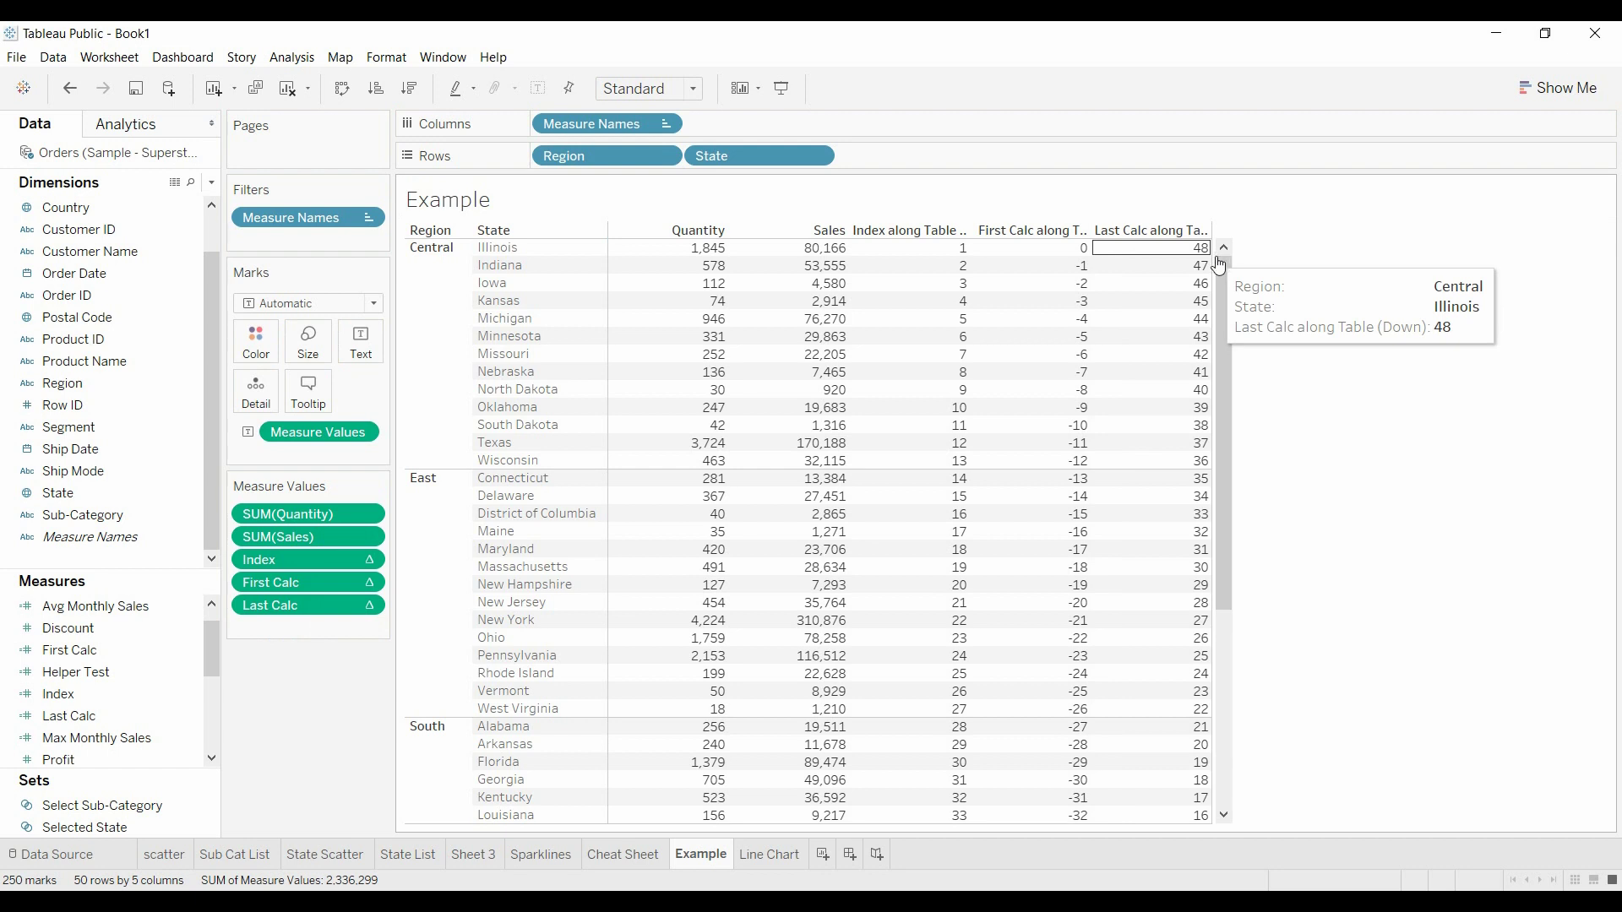
pyautogui.moveTo(1224, 294); pyautogui.dragTo(1246, 727)
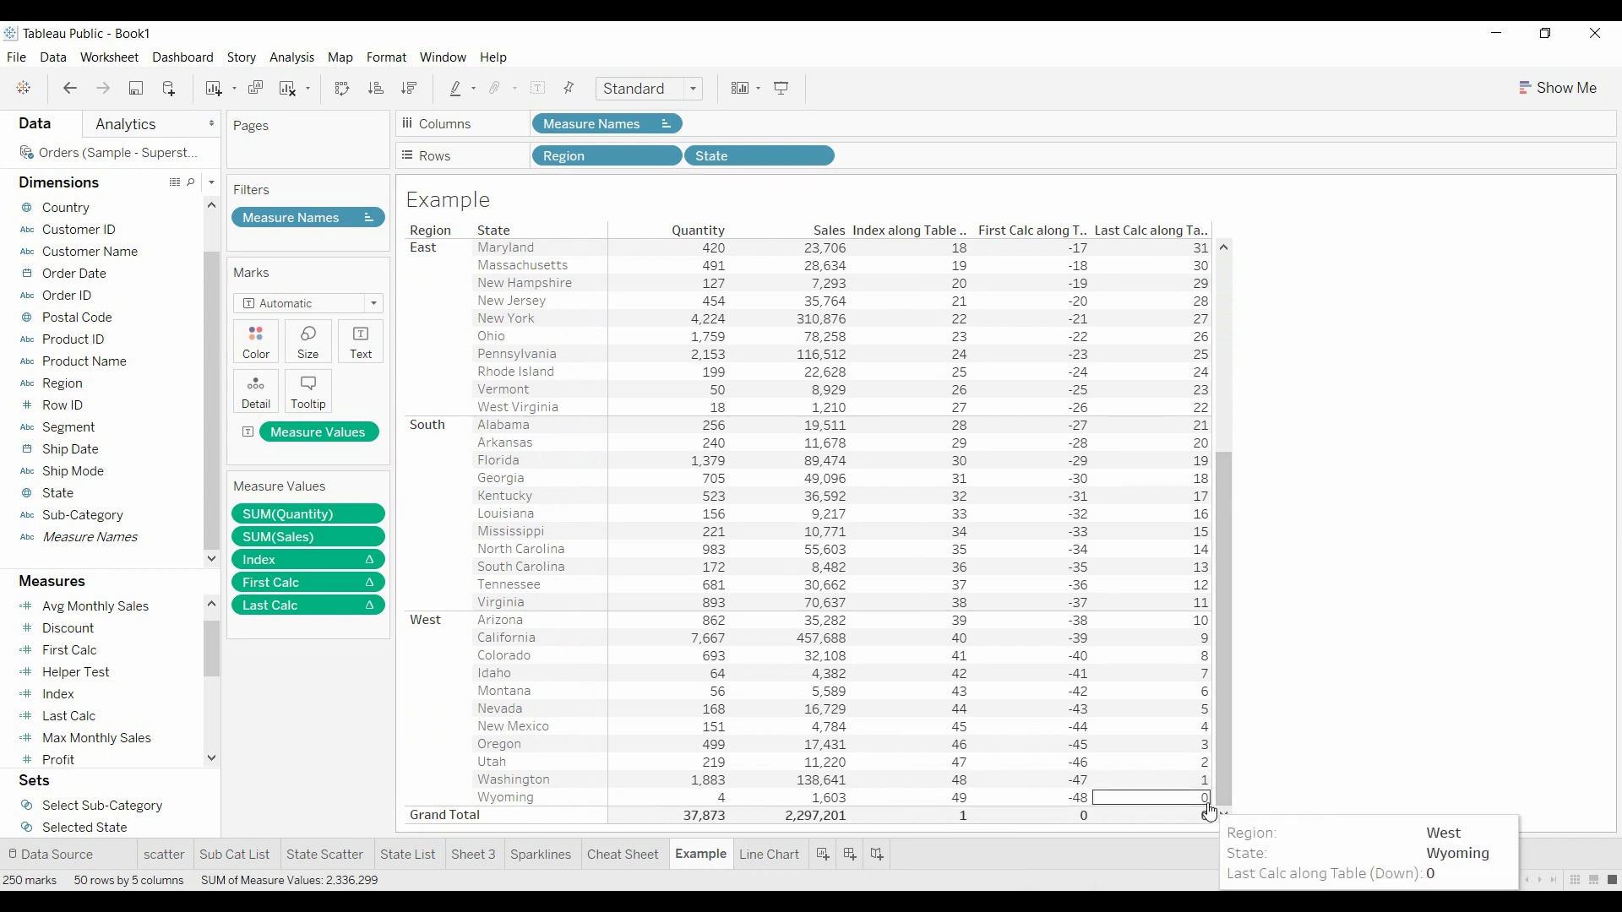
pyautogui.moveTo(1224, 780); pyautogui.dragTo(1220, 414)
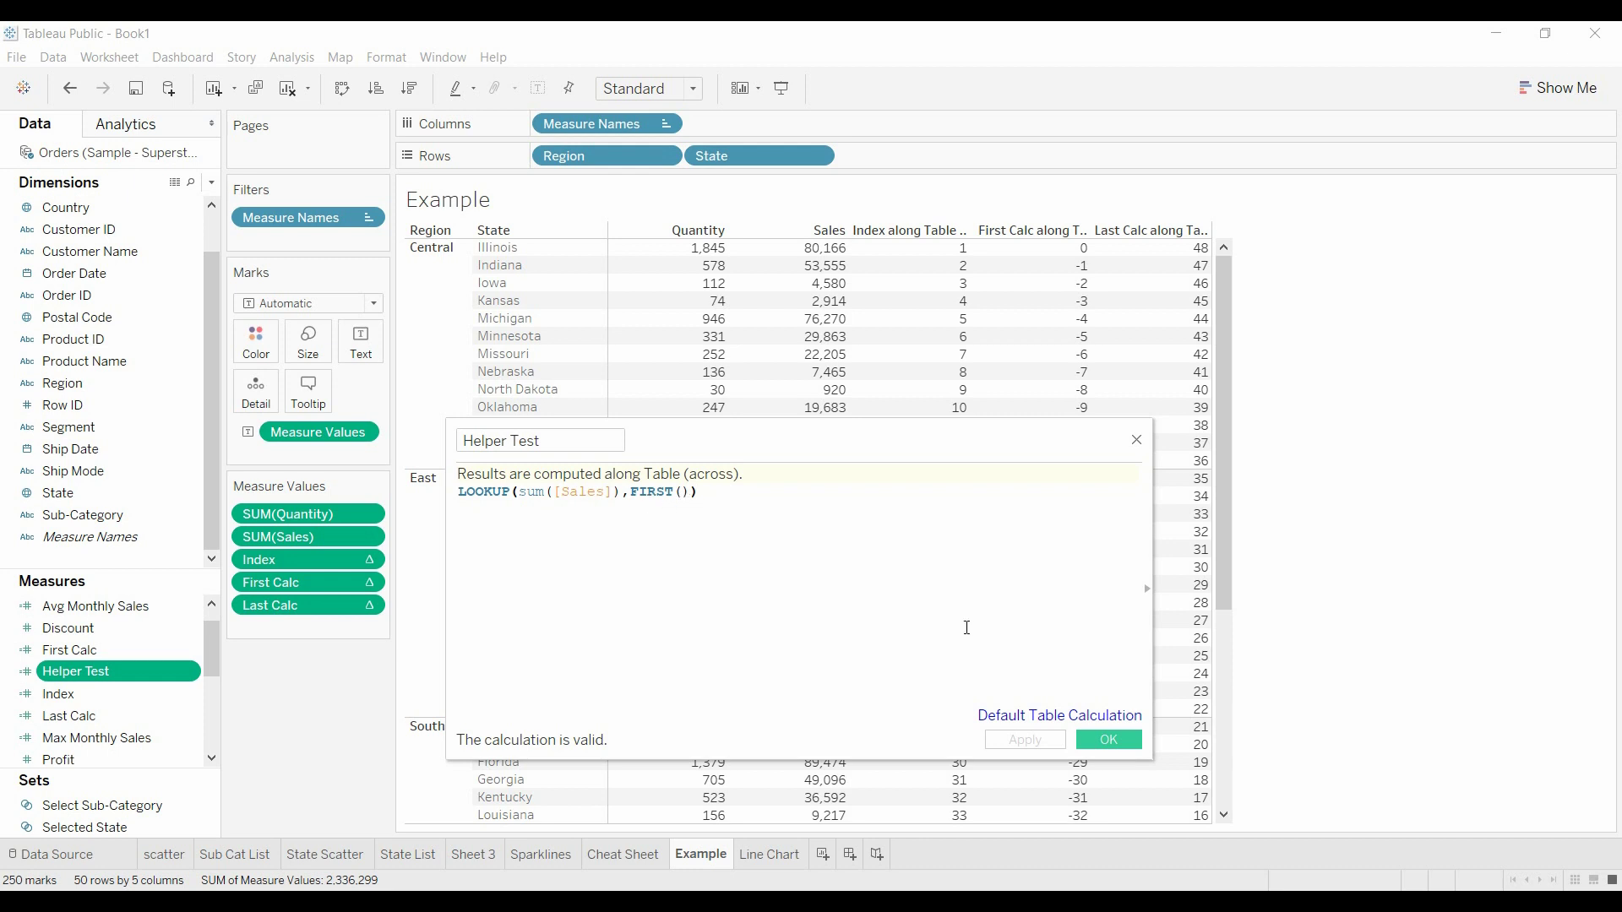
# Close the Helper Test formula unchanged and add Helper Test to the Example table after Last Calc.
pyautogui.click(1108, 740)
pyautogui.moveTo(62, 673); pyautogui.dragTo(273, 630)
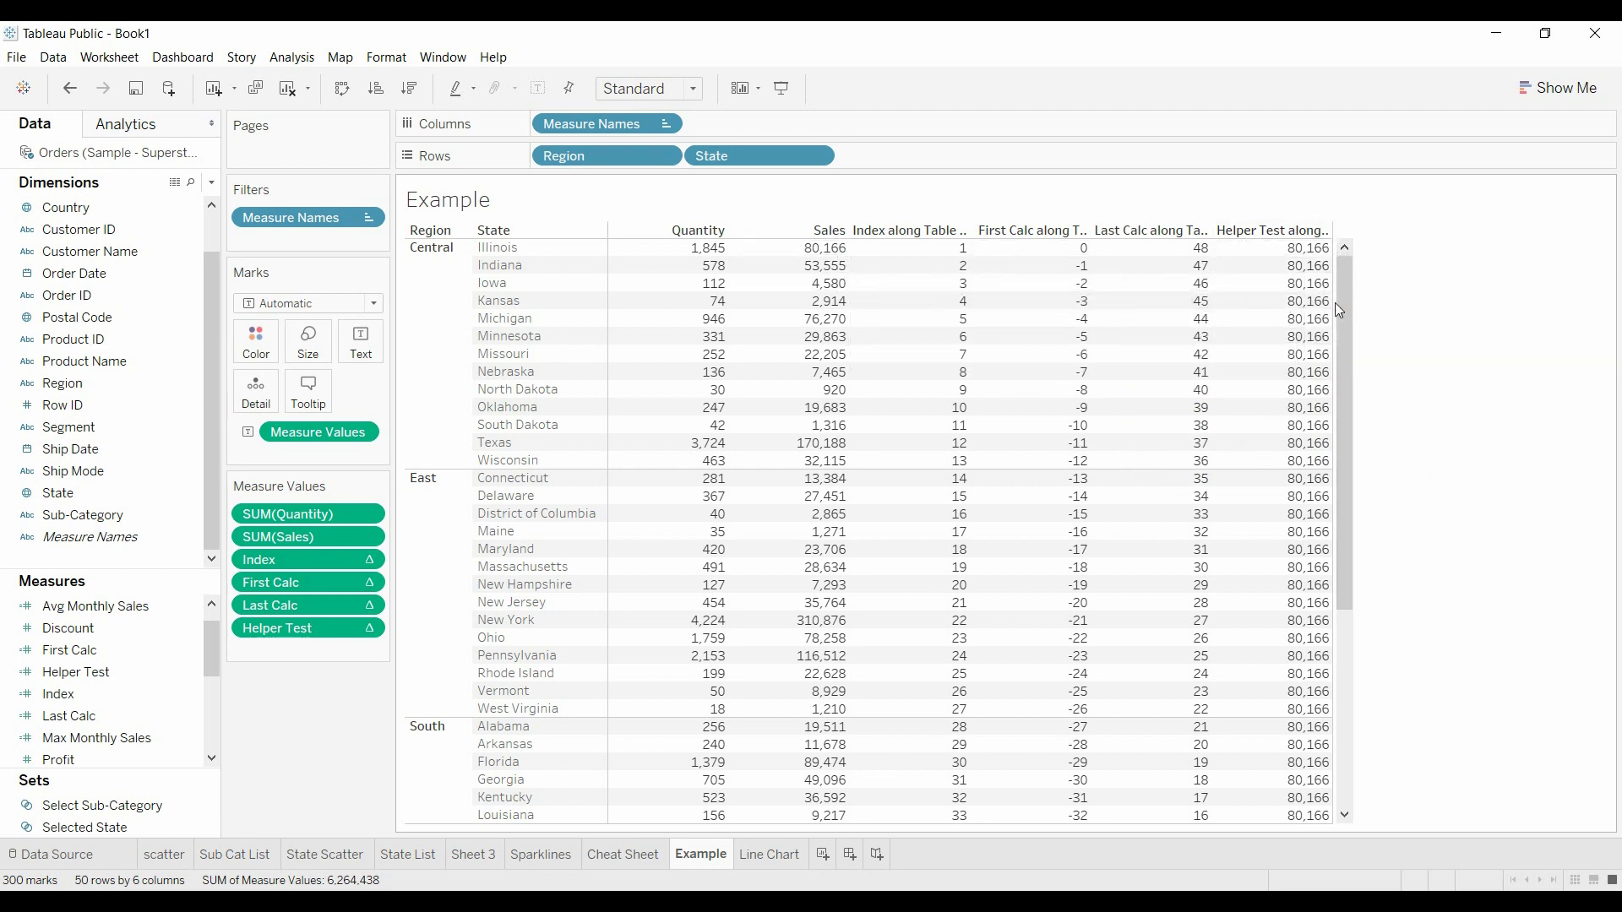
pyautogui.moveTo(1351, 534); pyautogui.dragTo(1333, 443)
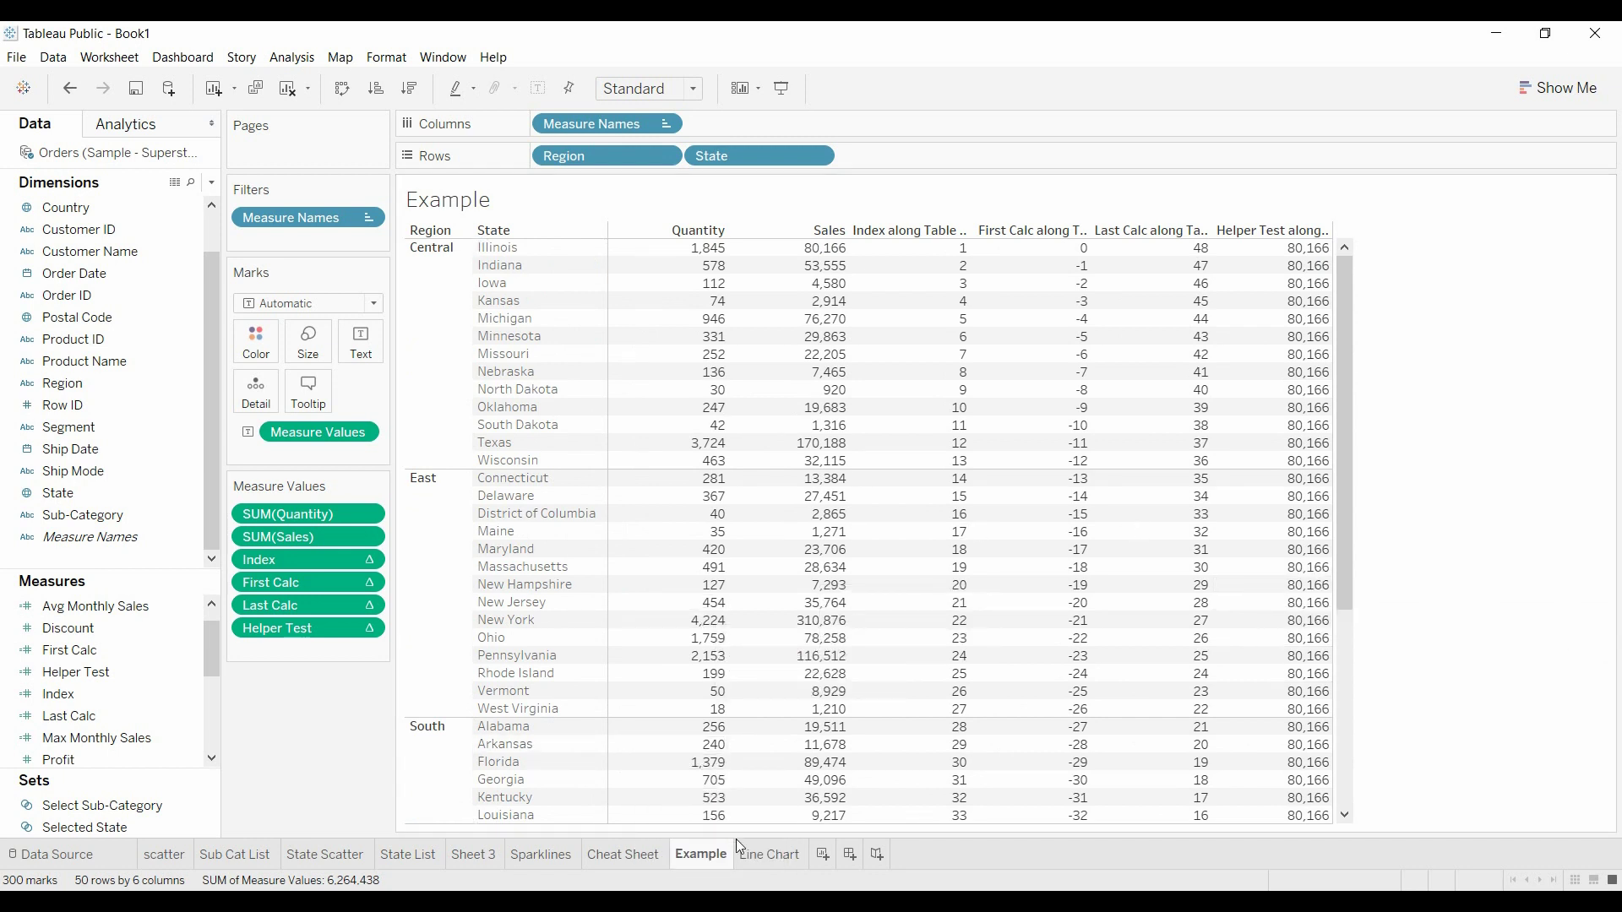
# Switch to the Line Chart sheet and examine the aggregation options for a reference line on the Sales axis, without adding one.
pyautogui.click(772, 857)
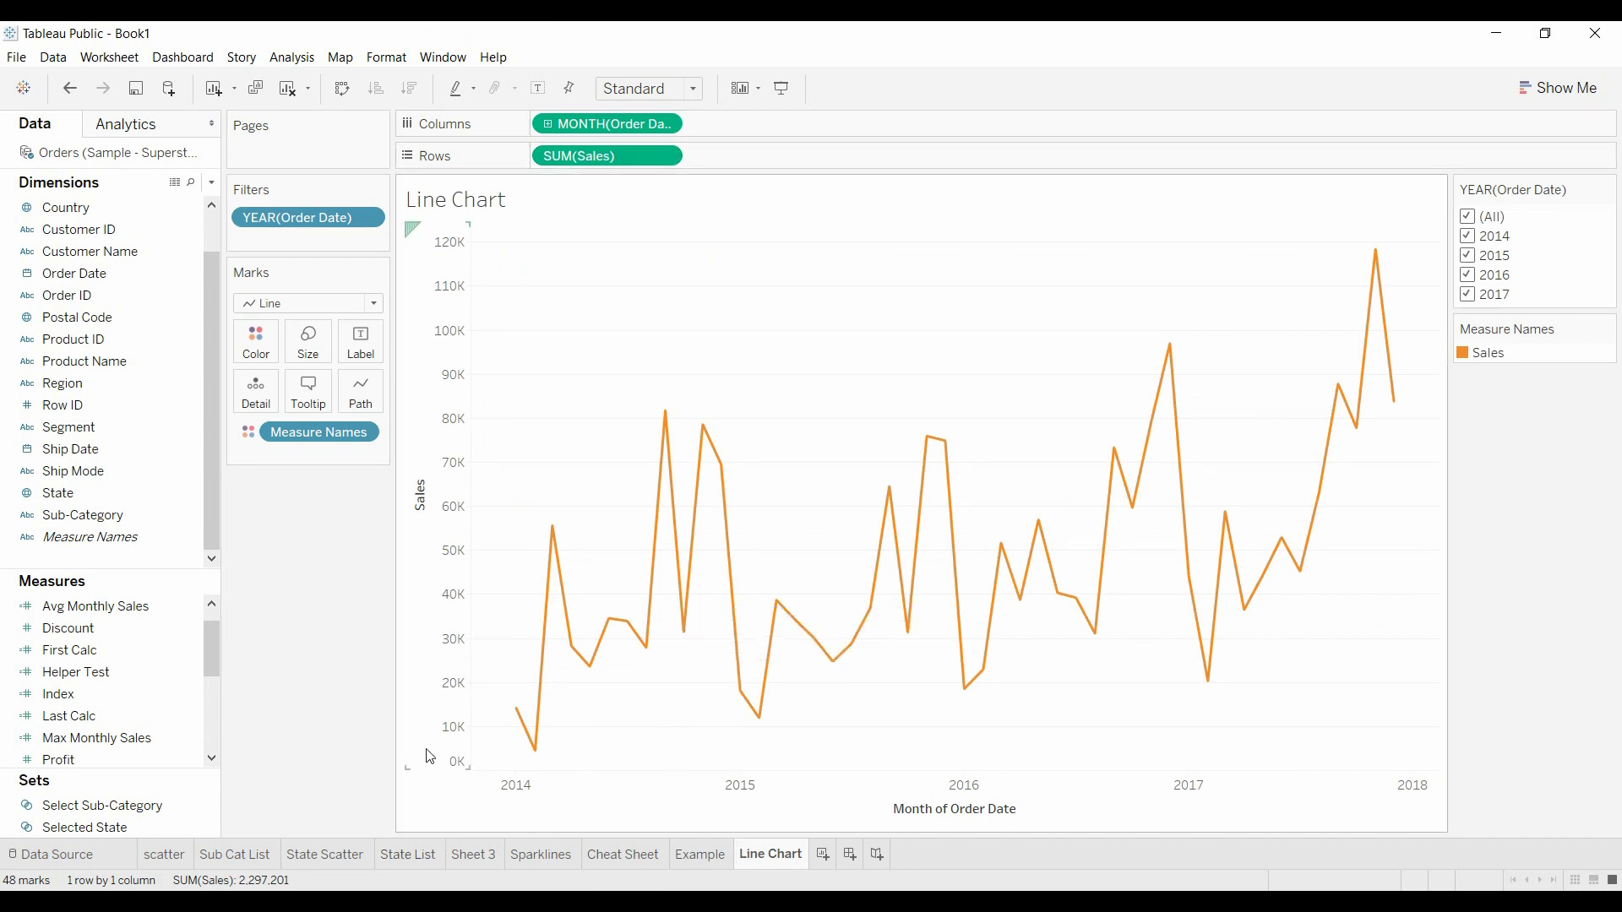
pyautogui.rightClick(455, 692)
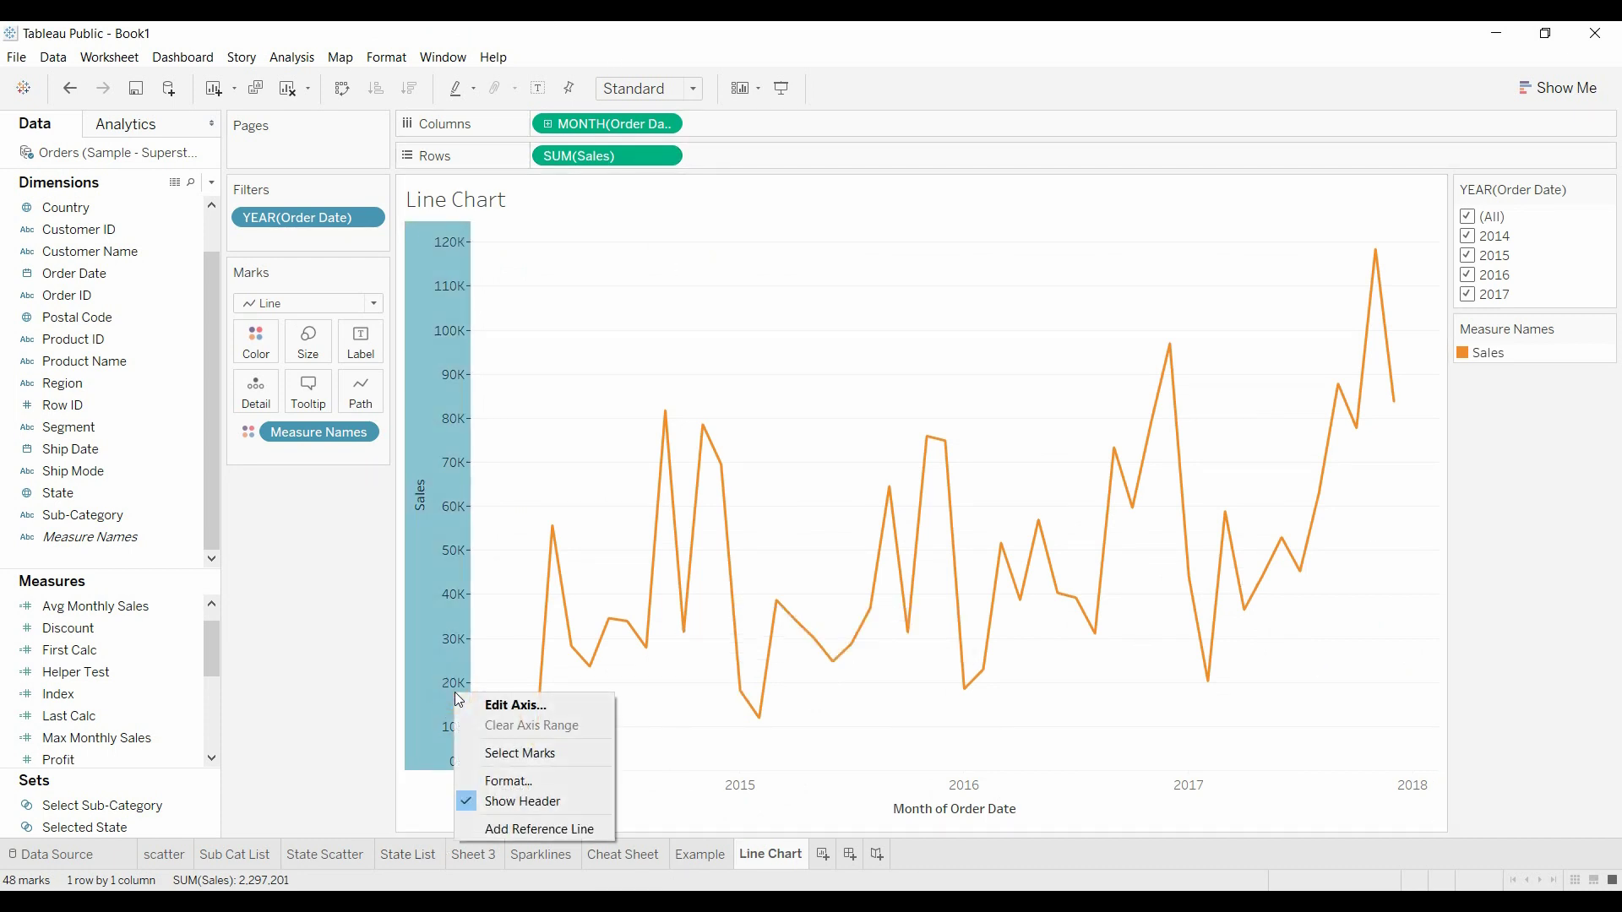
pyautogui.click(537, 830)
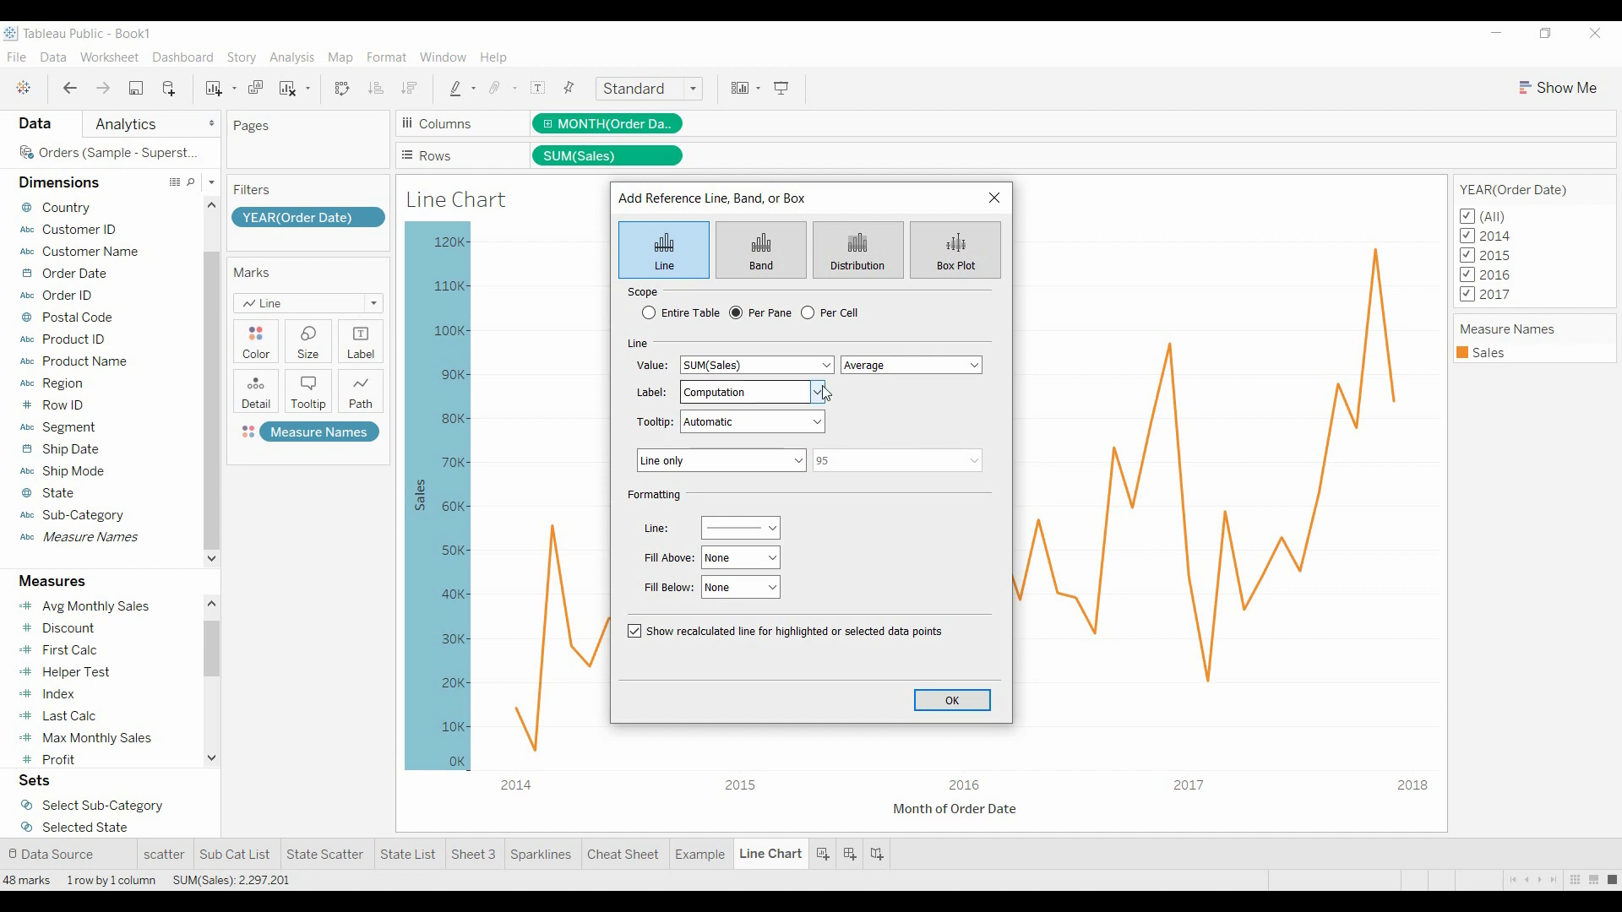
pyautogui.click(972, 369)
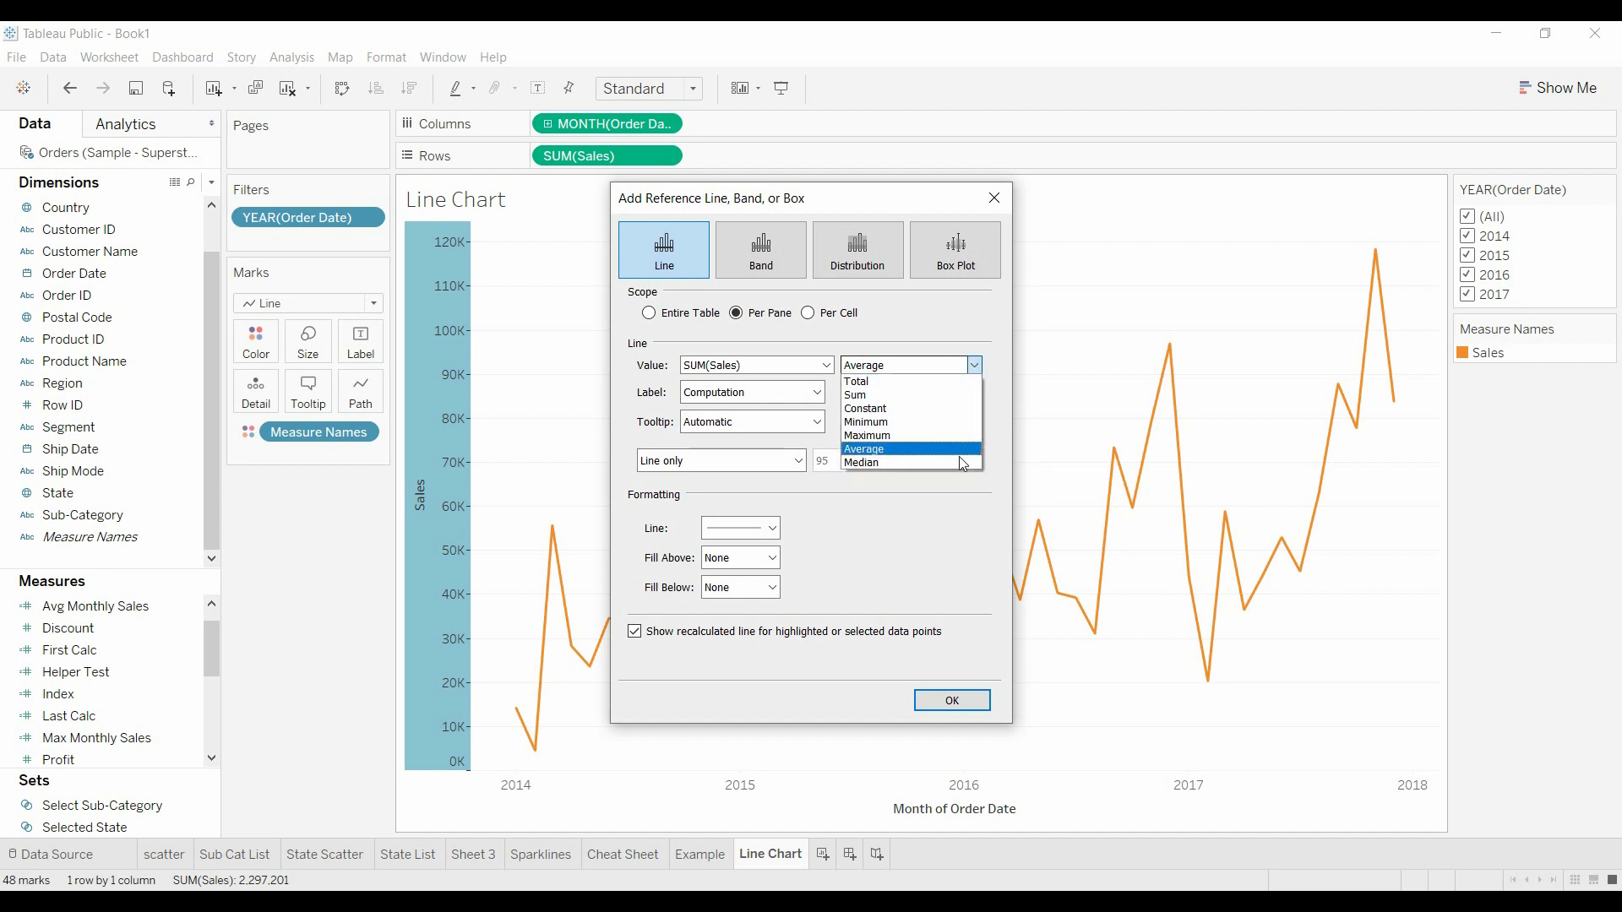
pyautogui.click(961, 323)
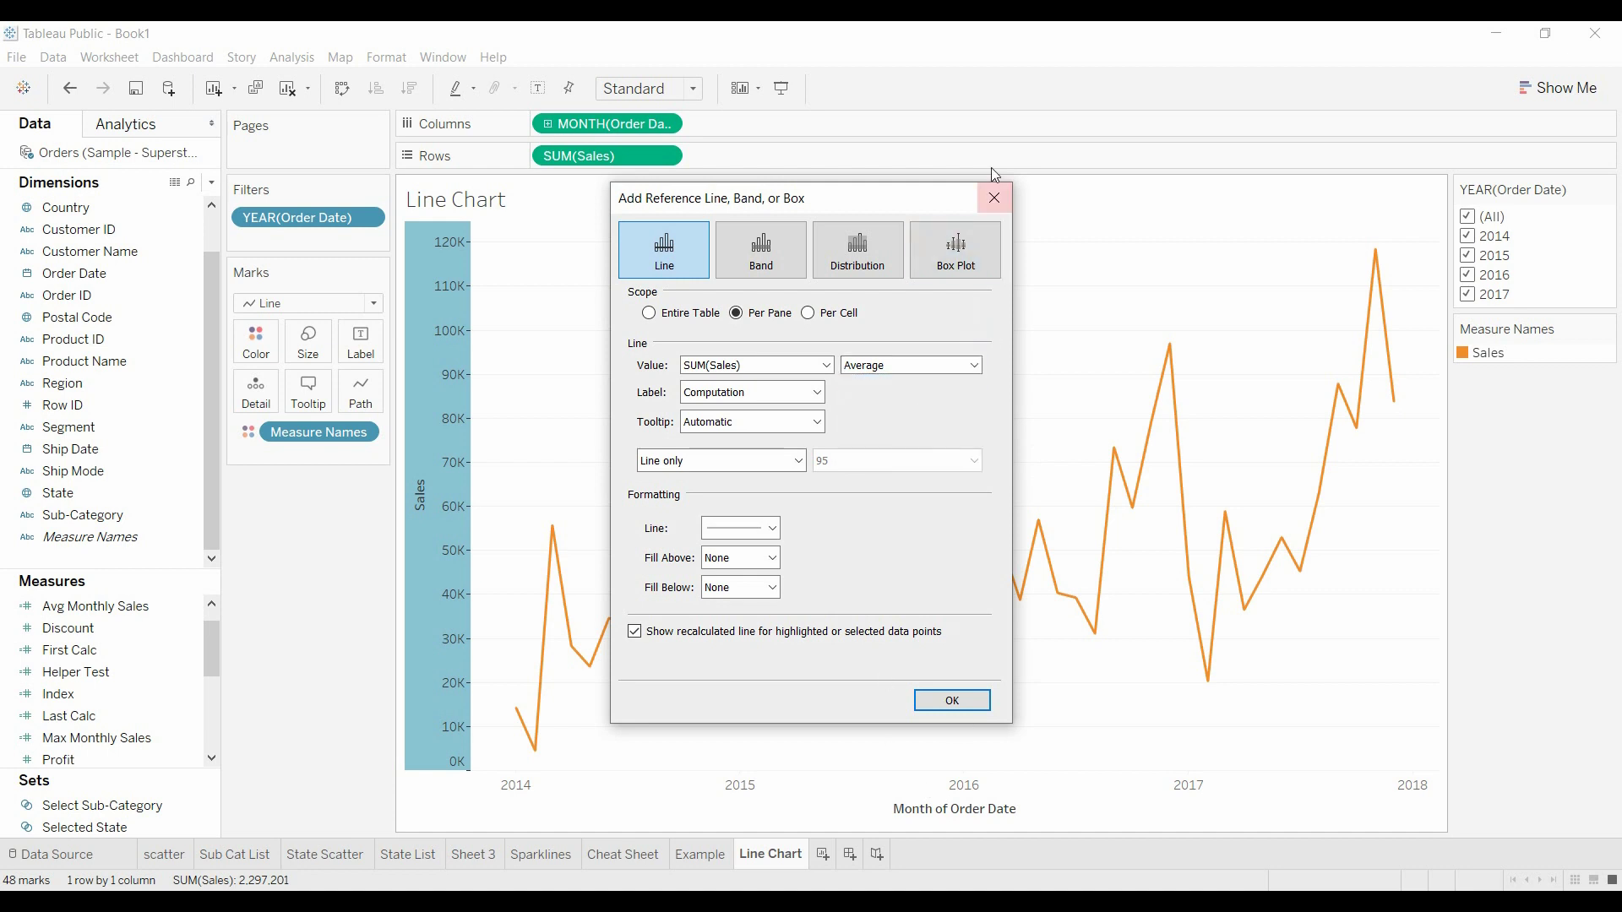
pyautogui.click(995, 197)
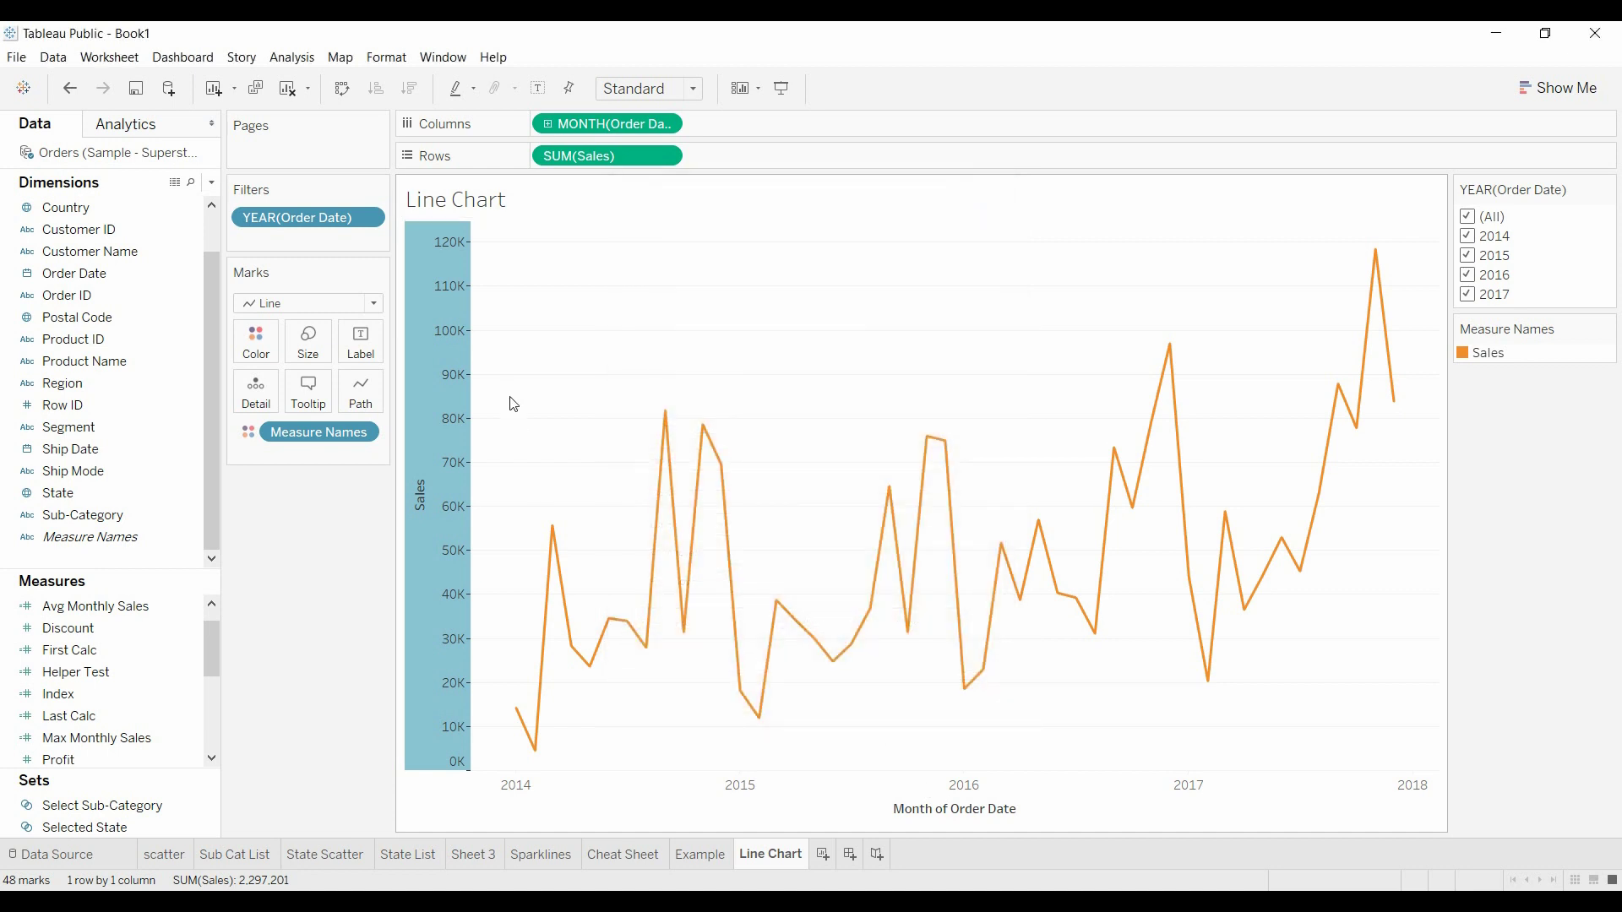
# Add Helper Test to the Line Chart rows as a dual axis and synchronize it with the Sales axis.
pyautogui.click(99, 671)
pyautogui.moveTo(99, 667); pyautogui.dragTo(790, 162)
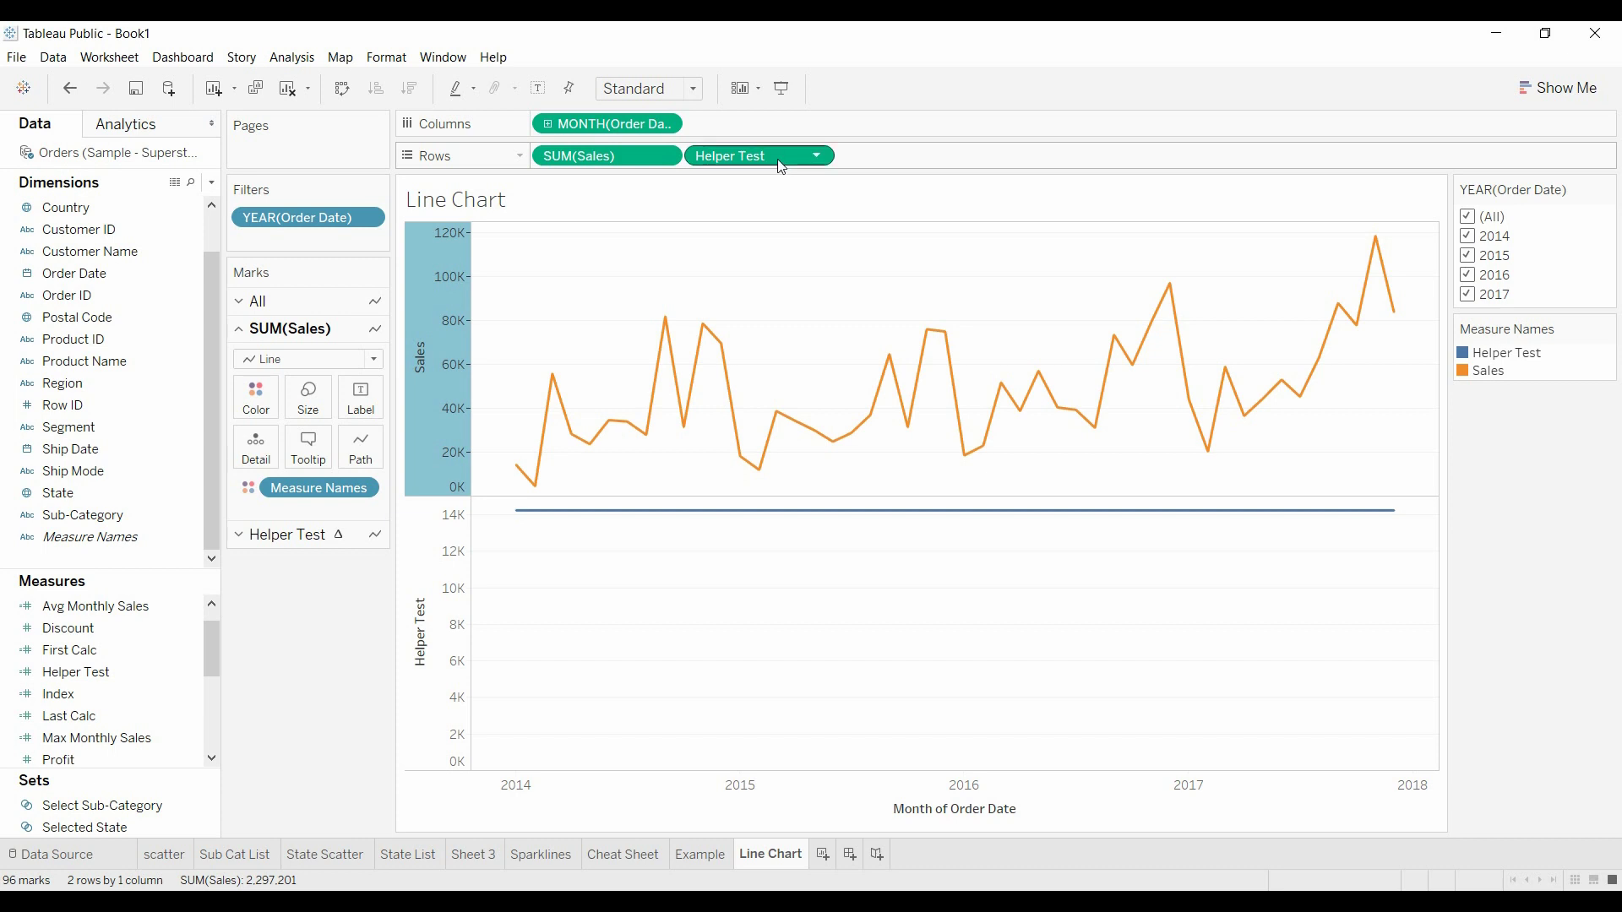
pyautogui.rightClick(439, 615)
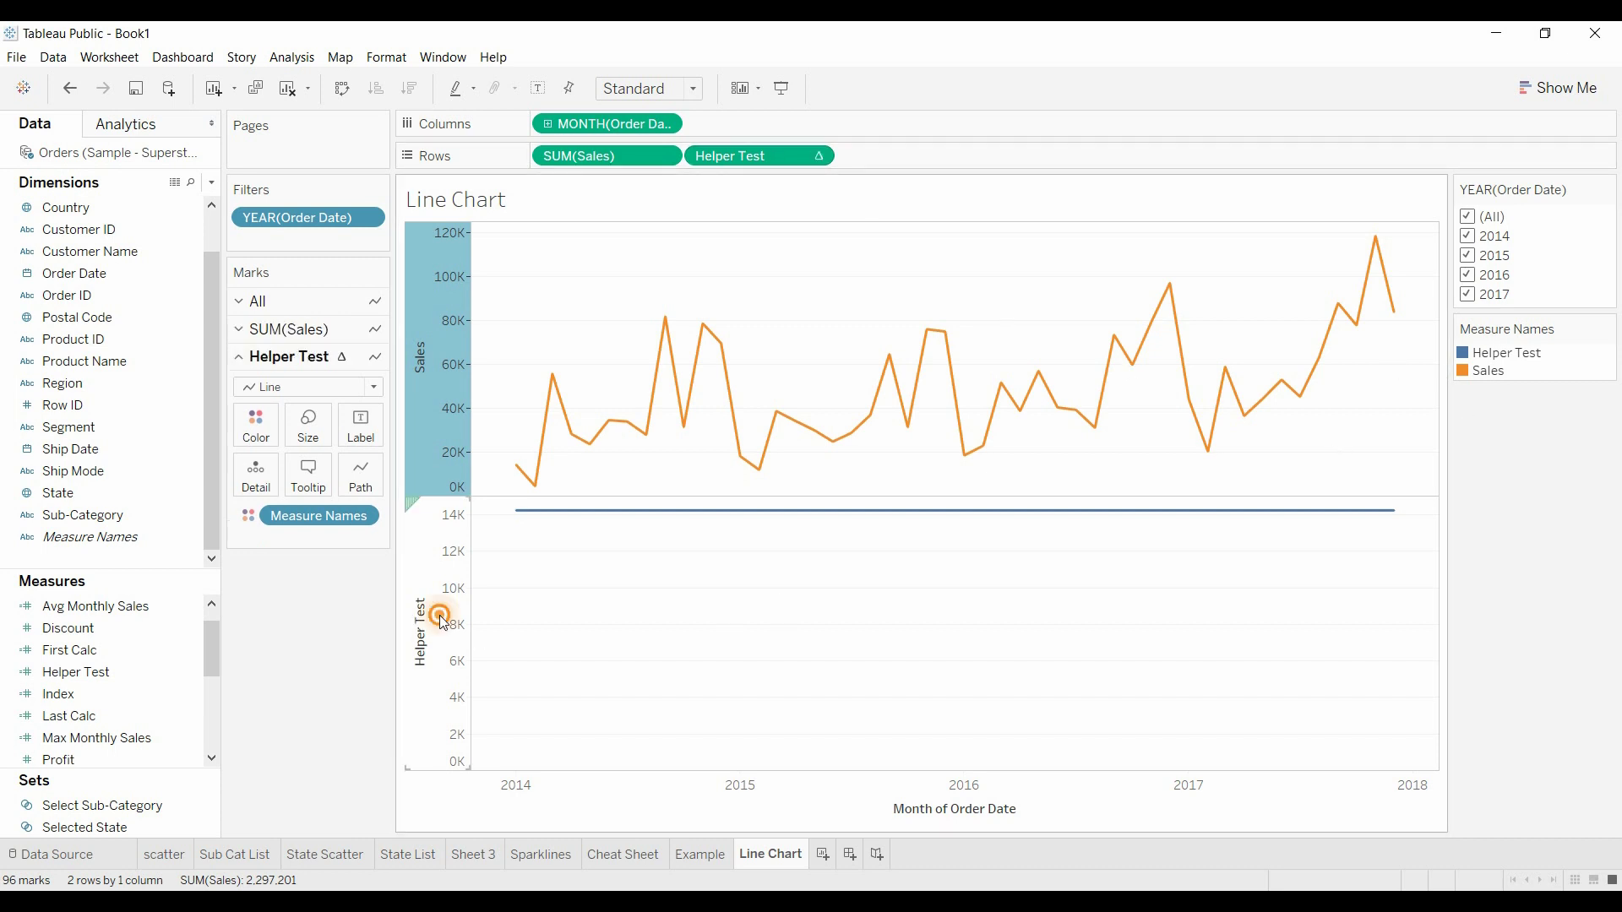
pyautogui.click(534, 706)
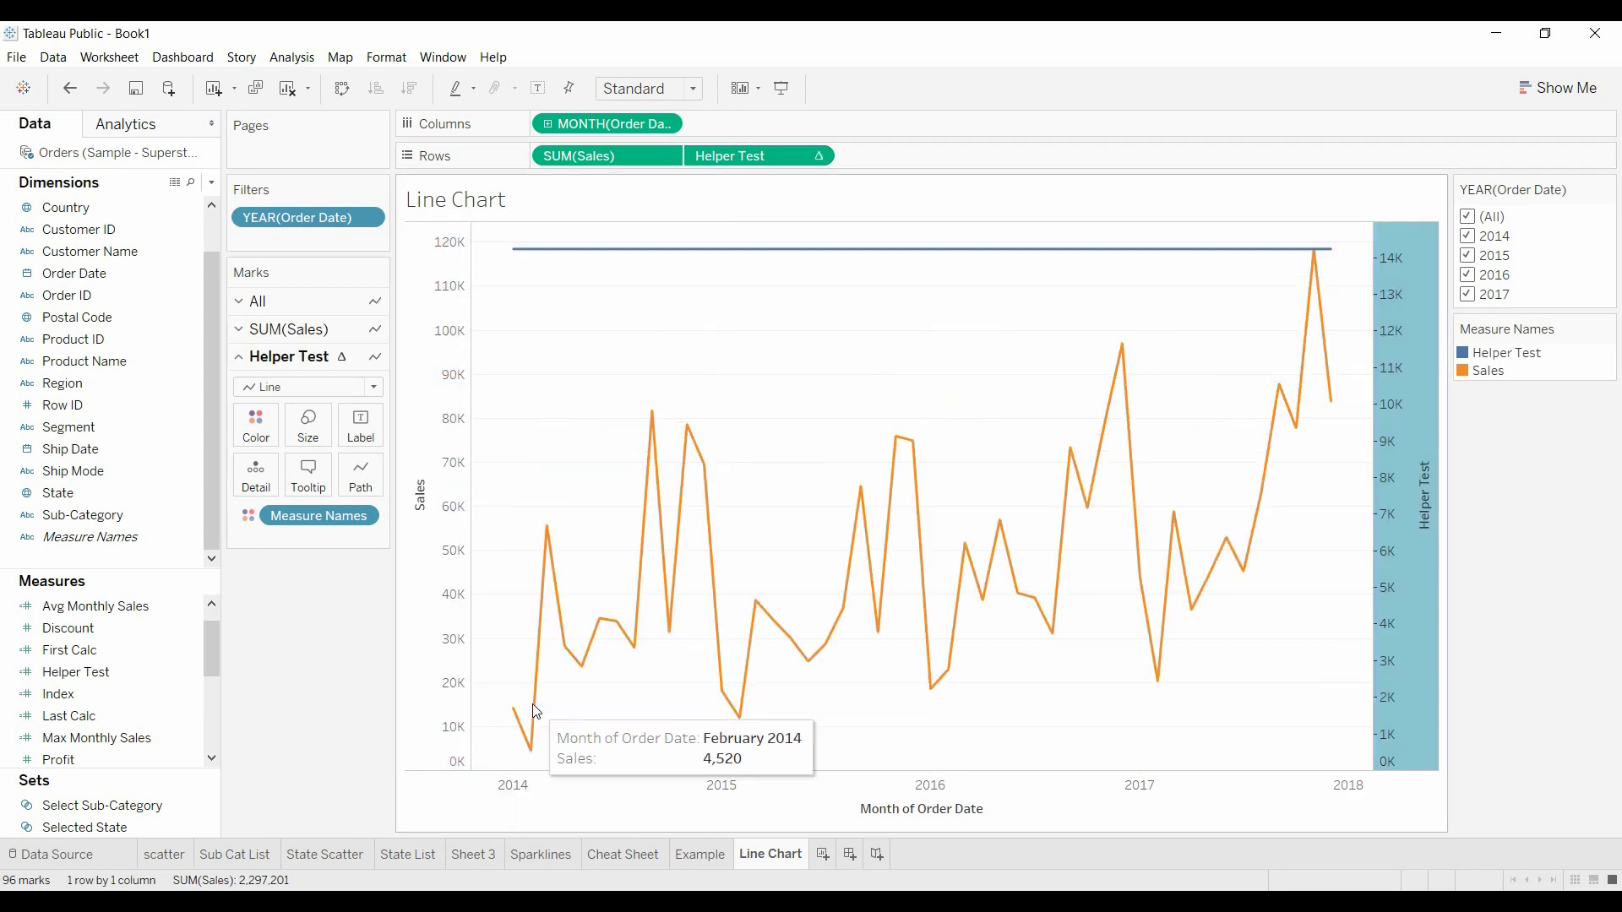
pyautogui.rightClick(1397, 538)
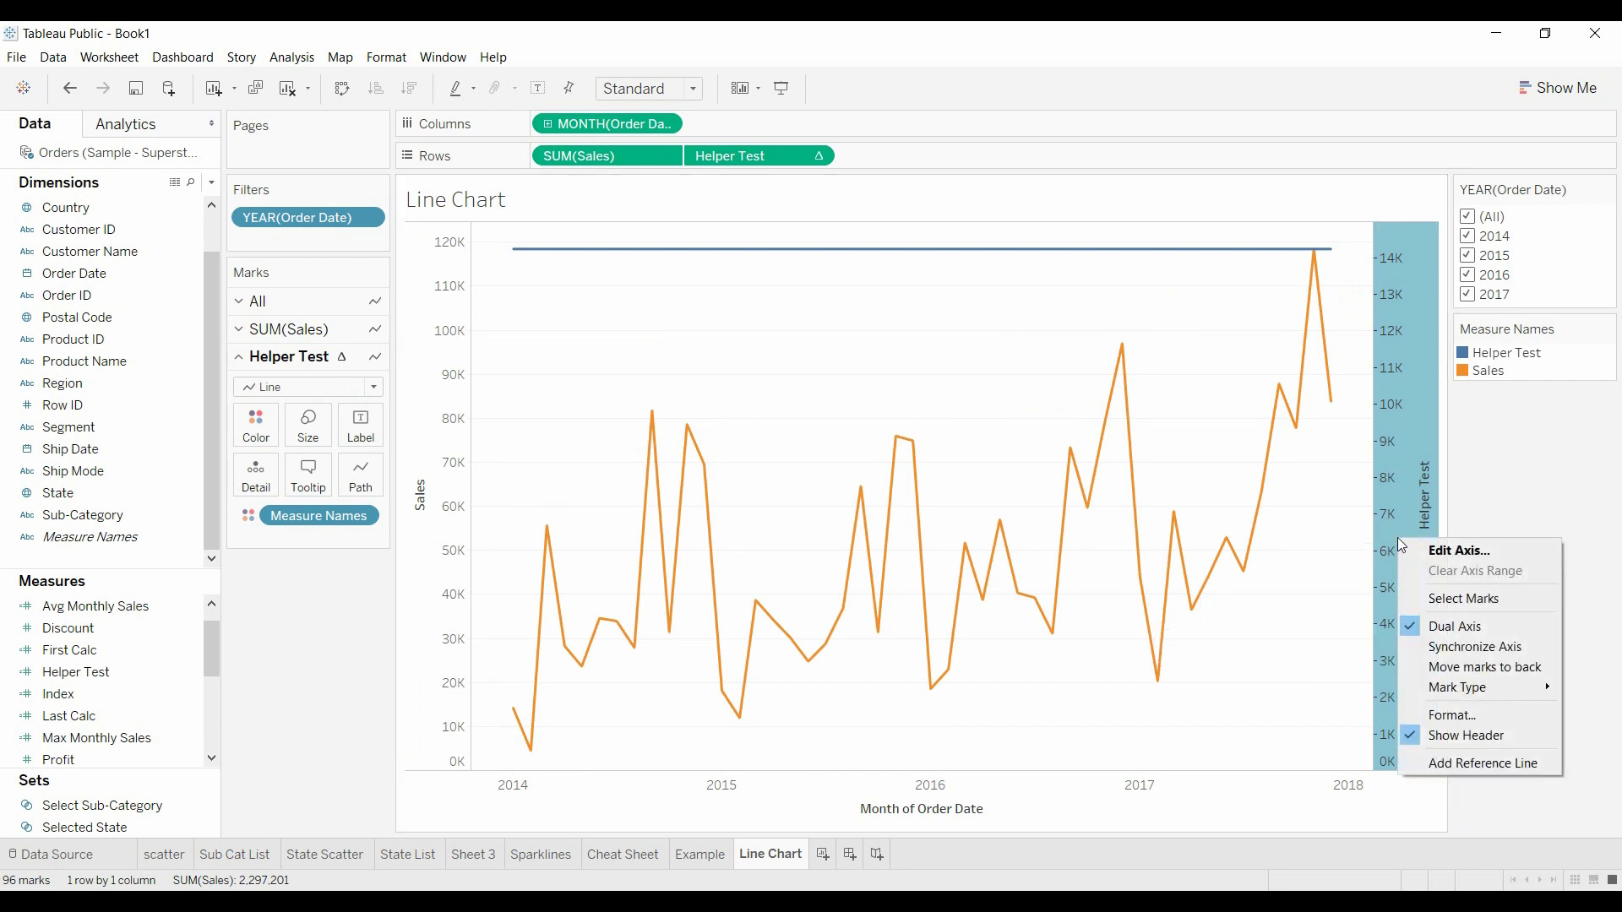
pyautogui.click(1500, 654)
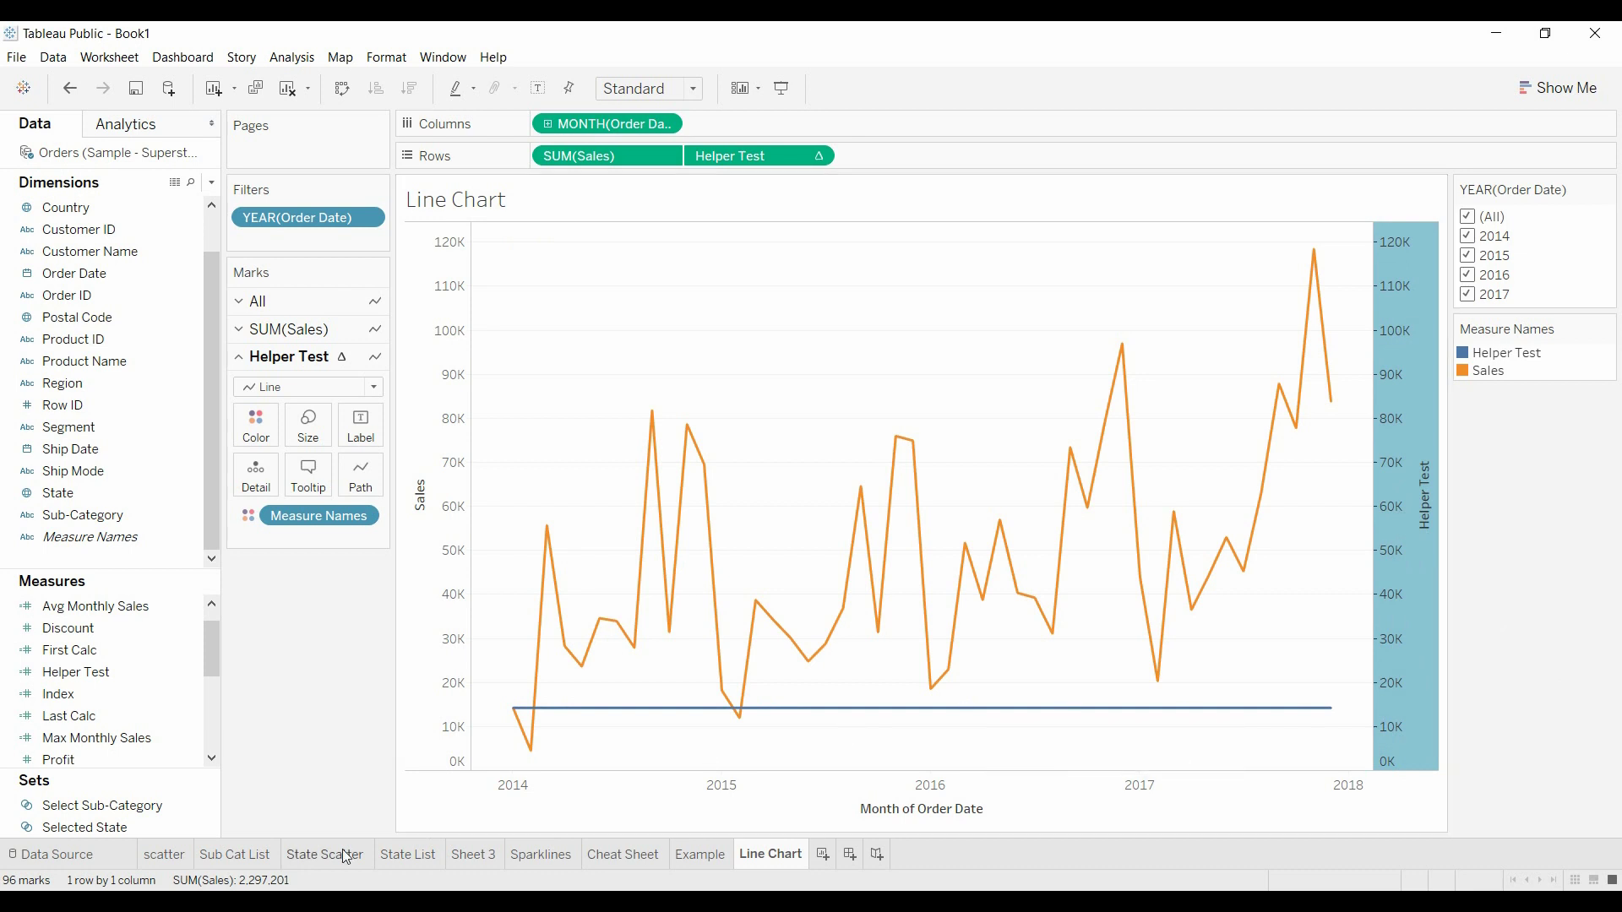
# Exclude 2014 from the order date year filter and check where the Helper Test line meets the first month's sales.
pyautogui.moveTo(516, 709)
pyautogui.moveTo(515, 719)
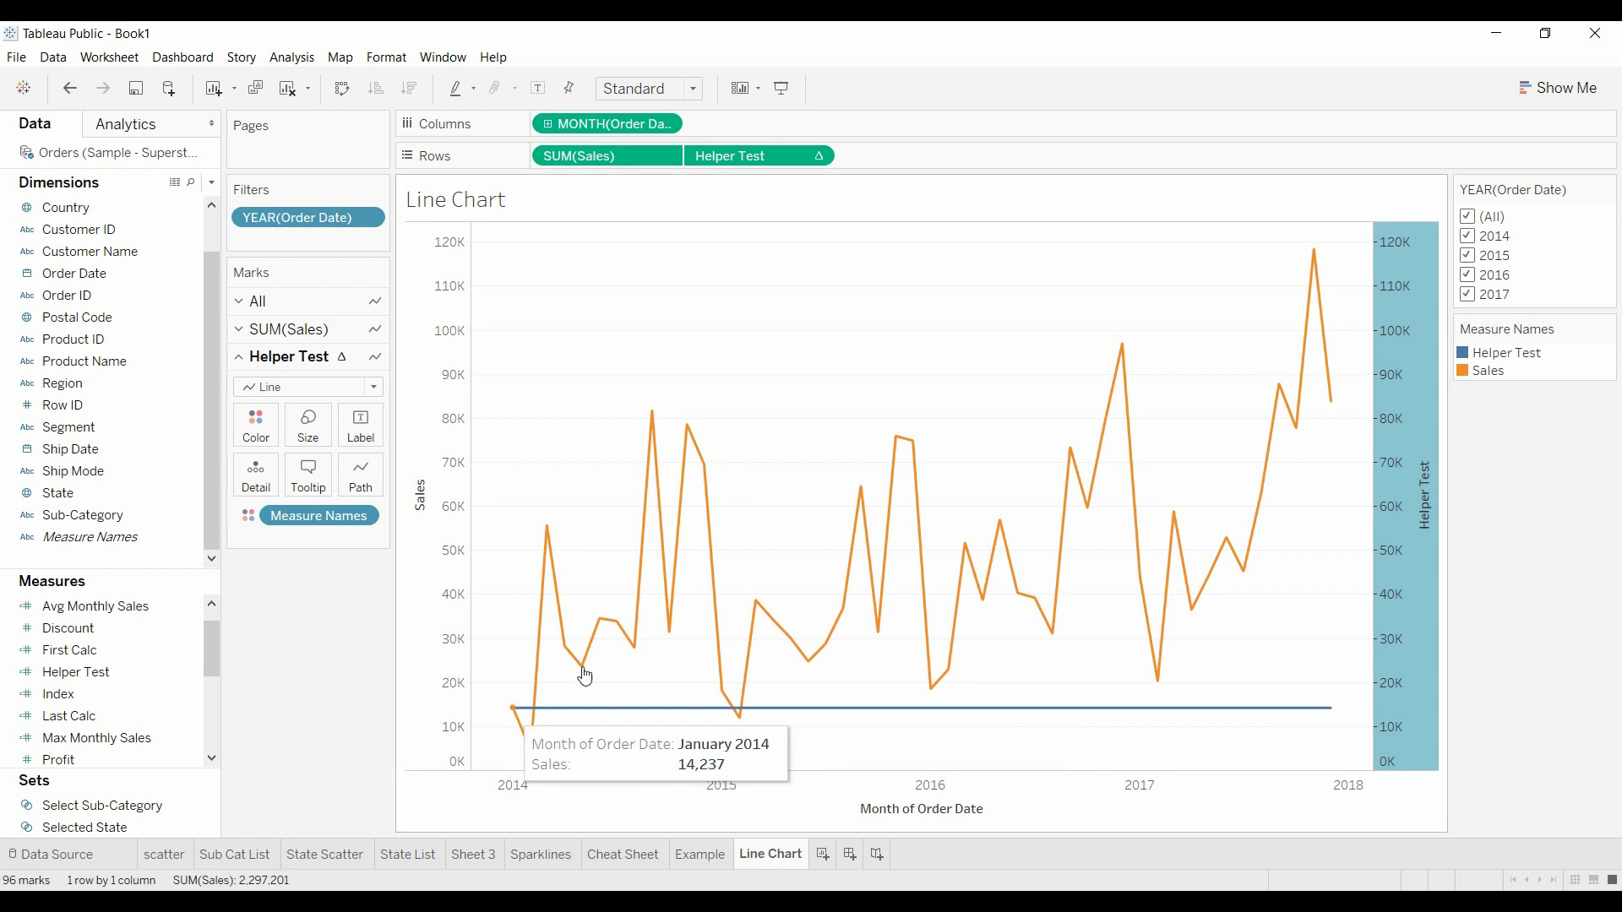
pyautogui.click(1474, 243)
pyautogui.moveTo(530, 707)
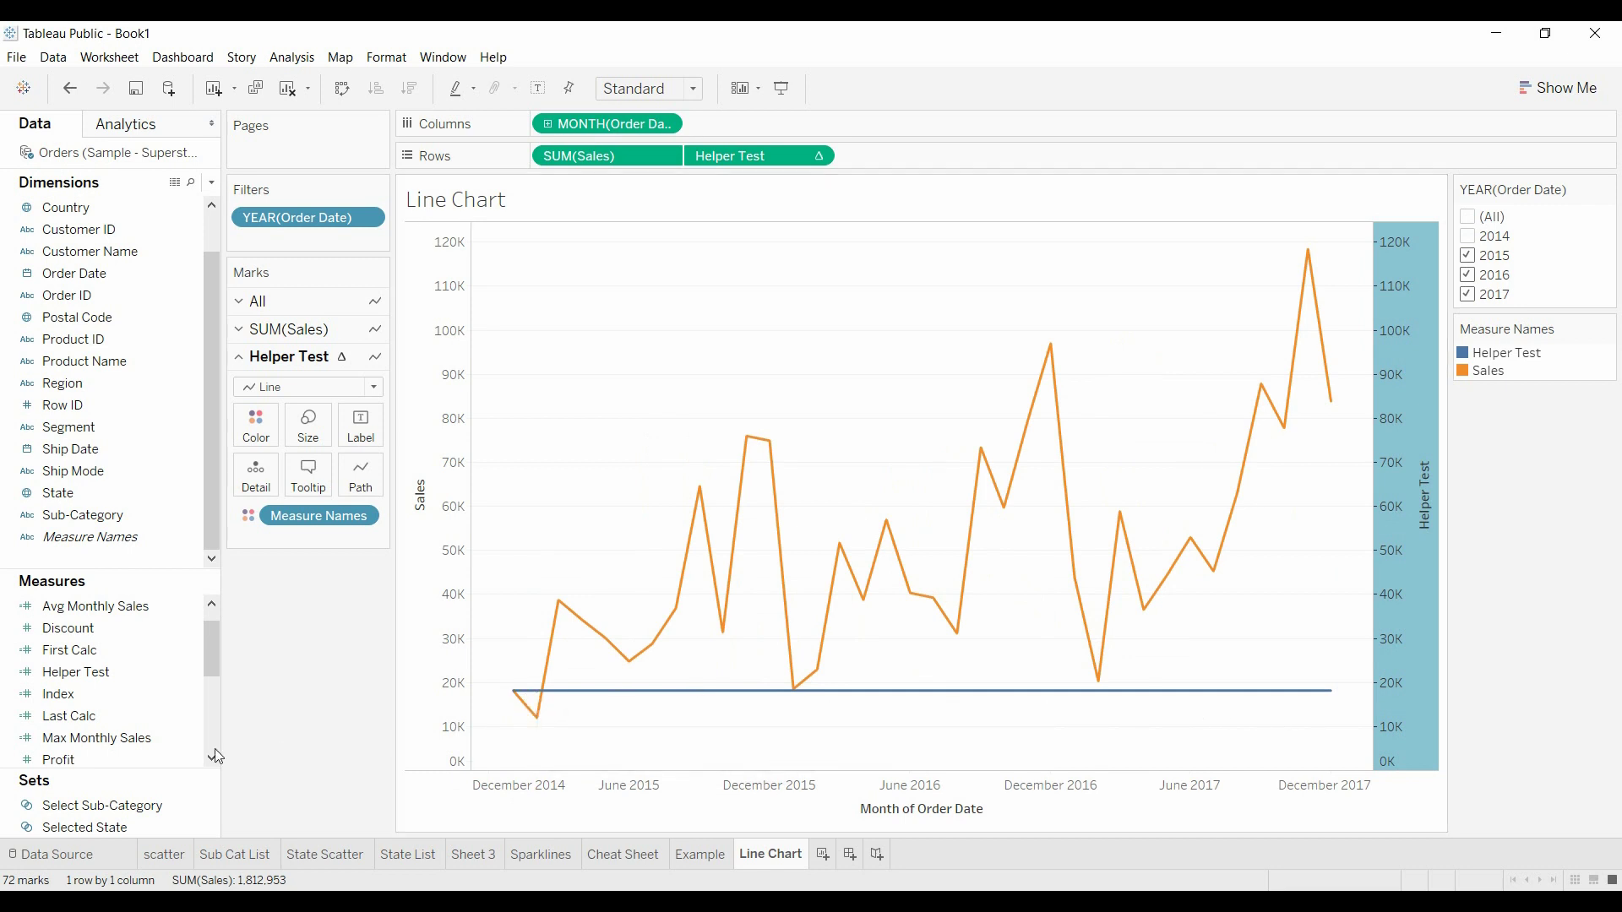
# Edit the Helper Test formula to LOOKUP(sum([Sales]),Last()) and apply it to the line chart.
pyautogui.click(204, 673)
pyautogui.rightClick(195, 673)
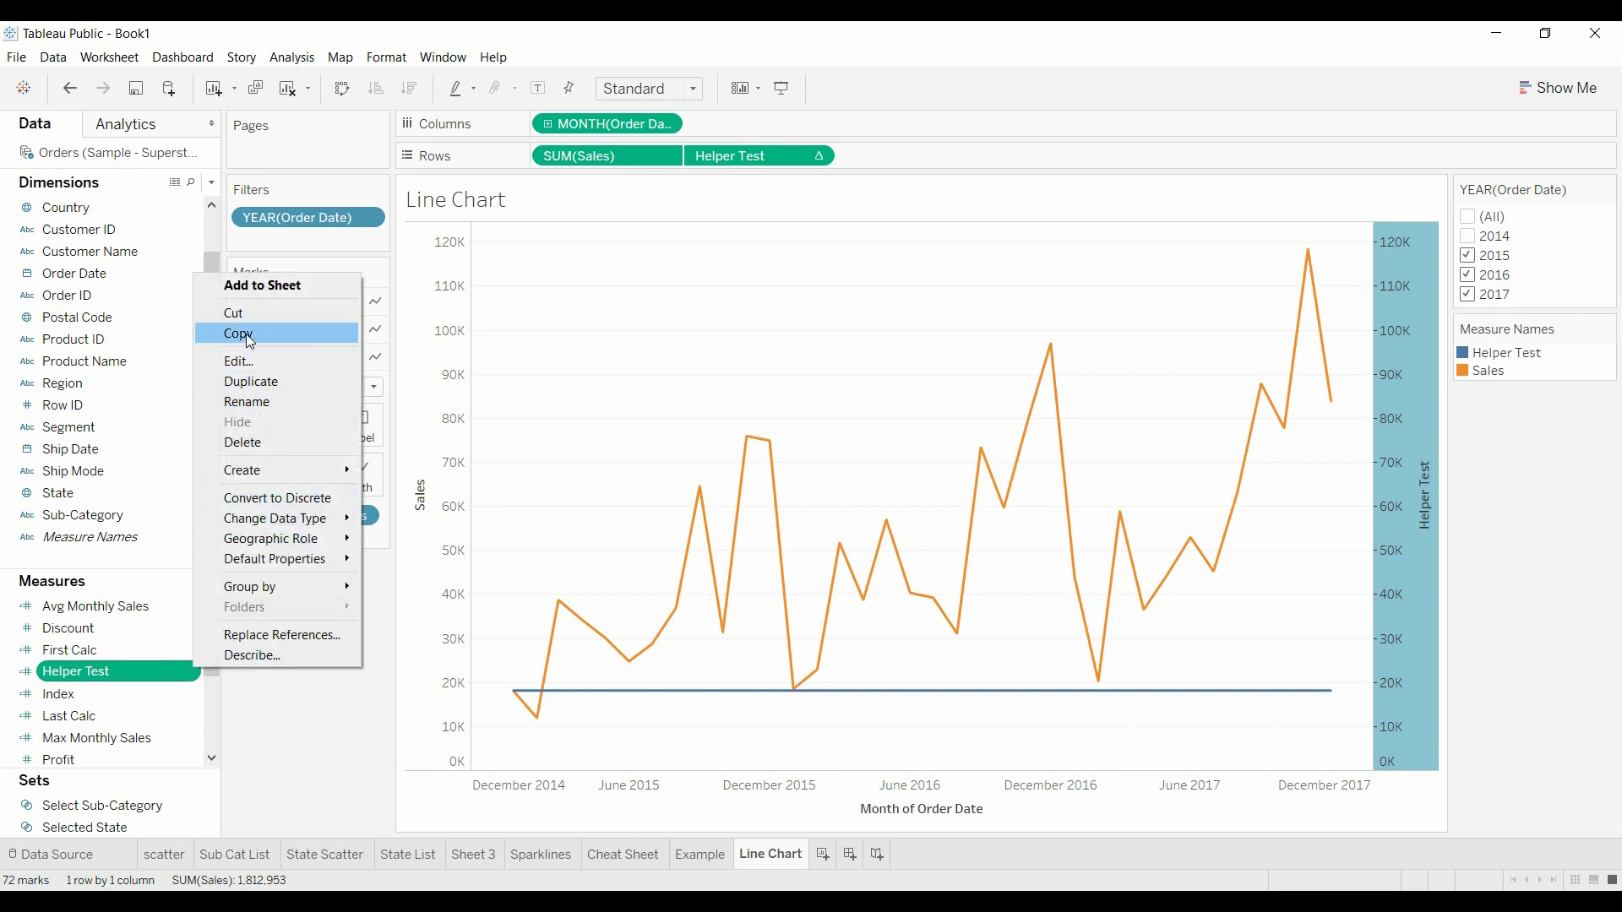
pyautogui.click(254, 361)
pyautogui.moveTo(893, 460); pyautogui.dragTo(548, 248)
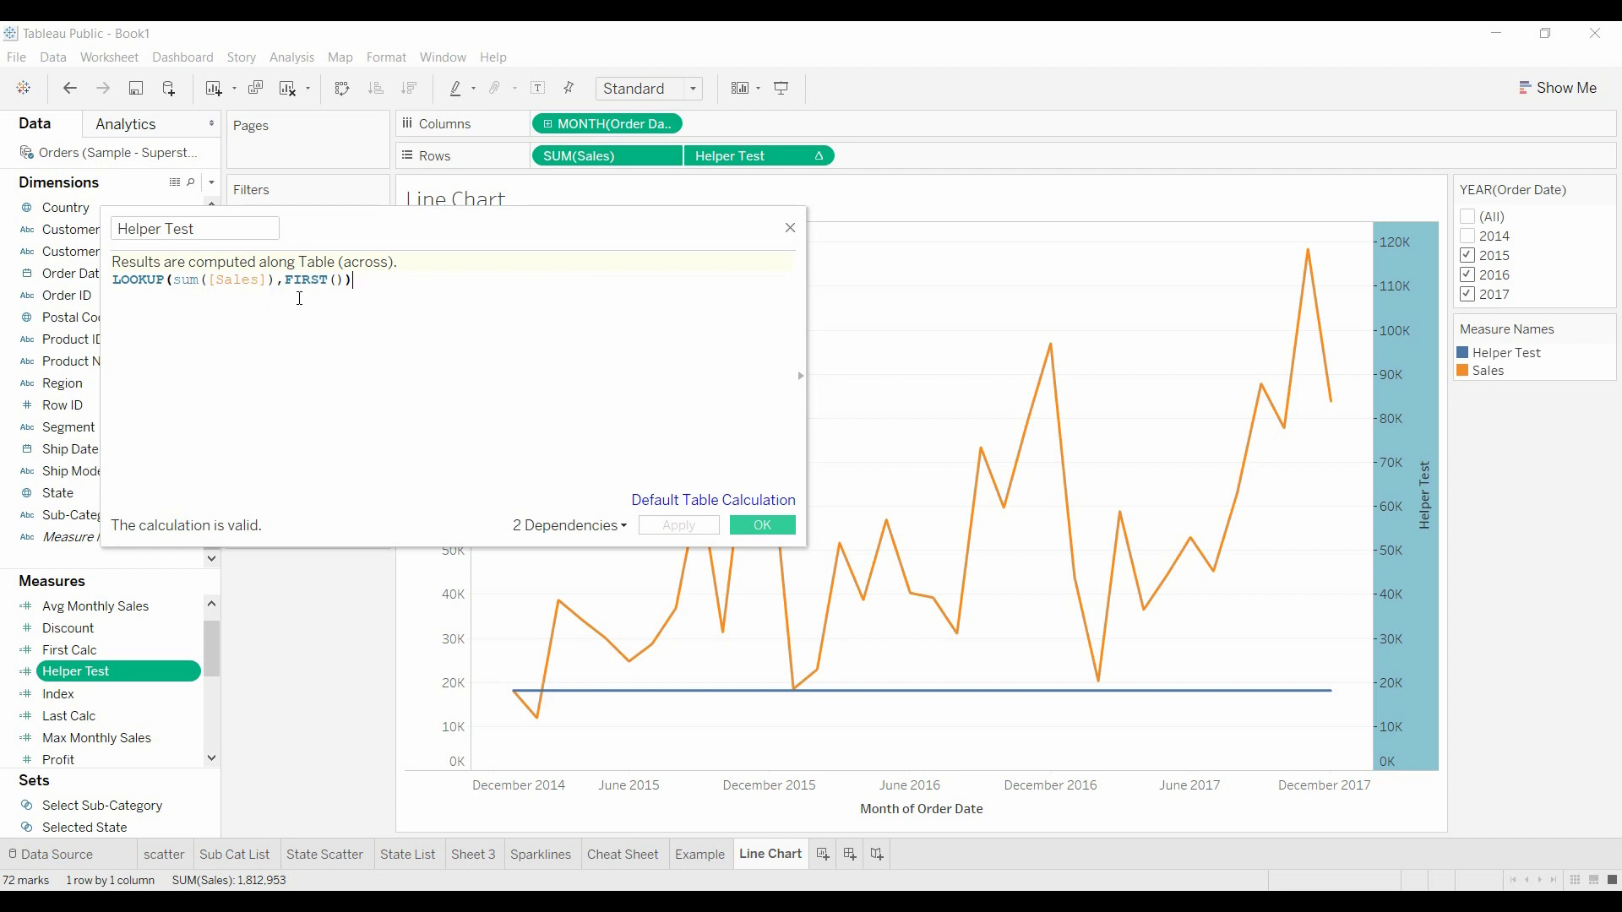
pyautogui.moveTo(949, 691)
pyautogui.moveTo(285, 297); pyautogui.dragTo(333, 295)
pyautogui.write('Last')
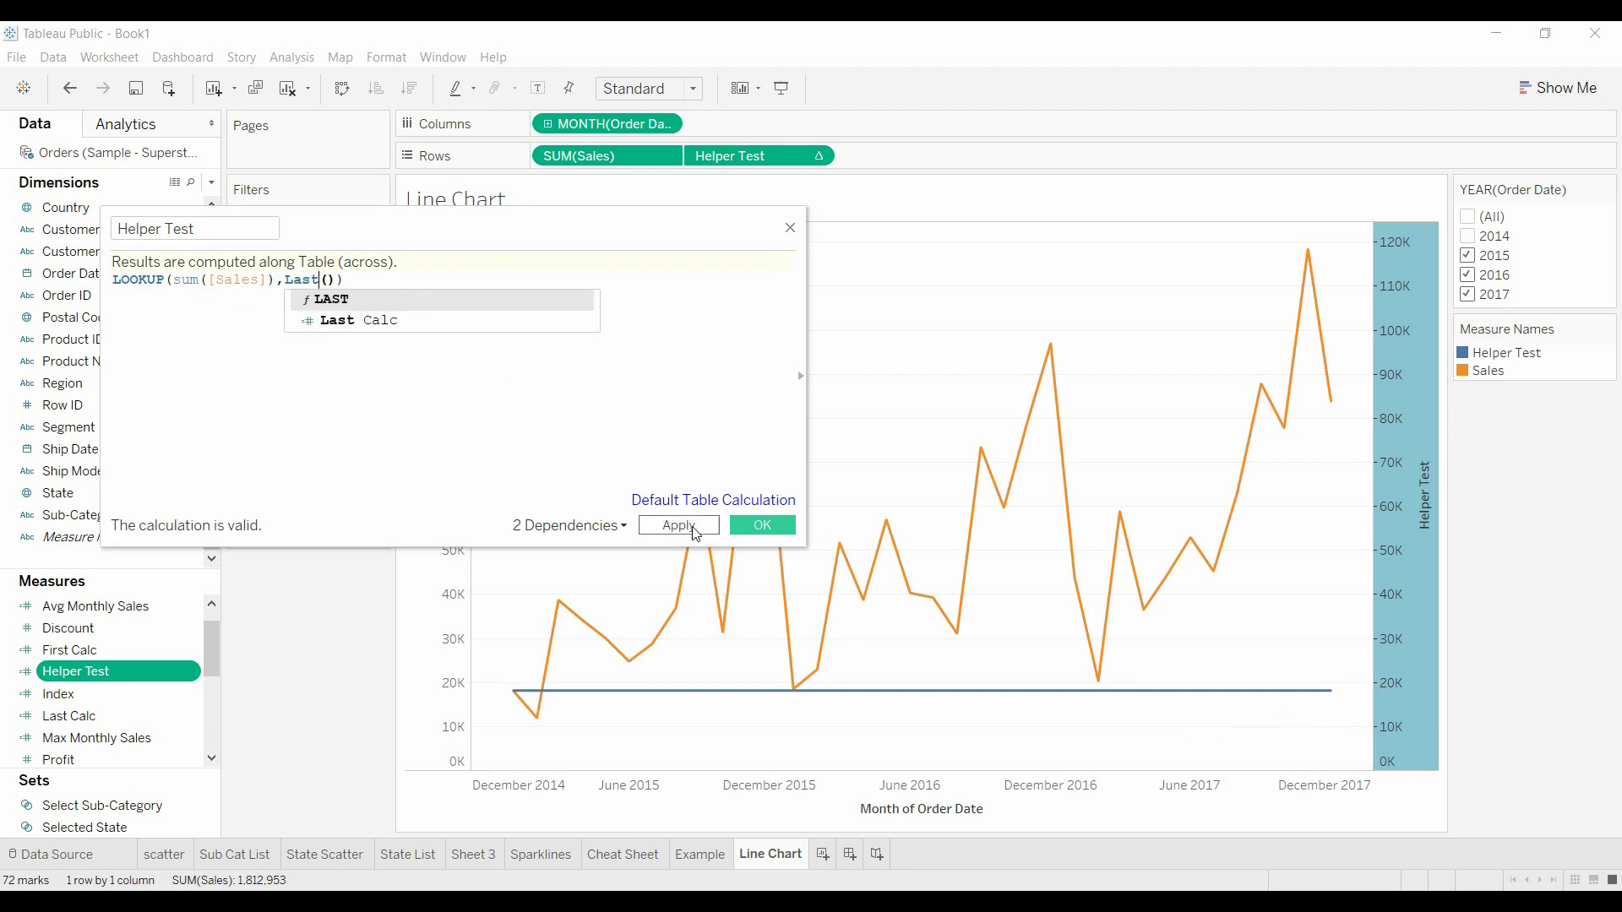
pyautogui.click(679, 525)
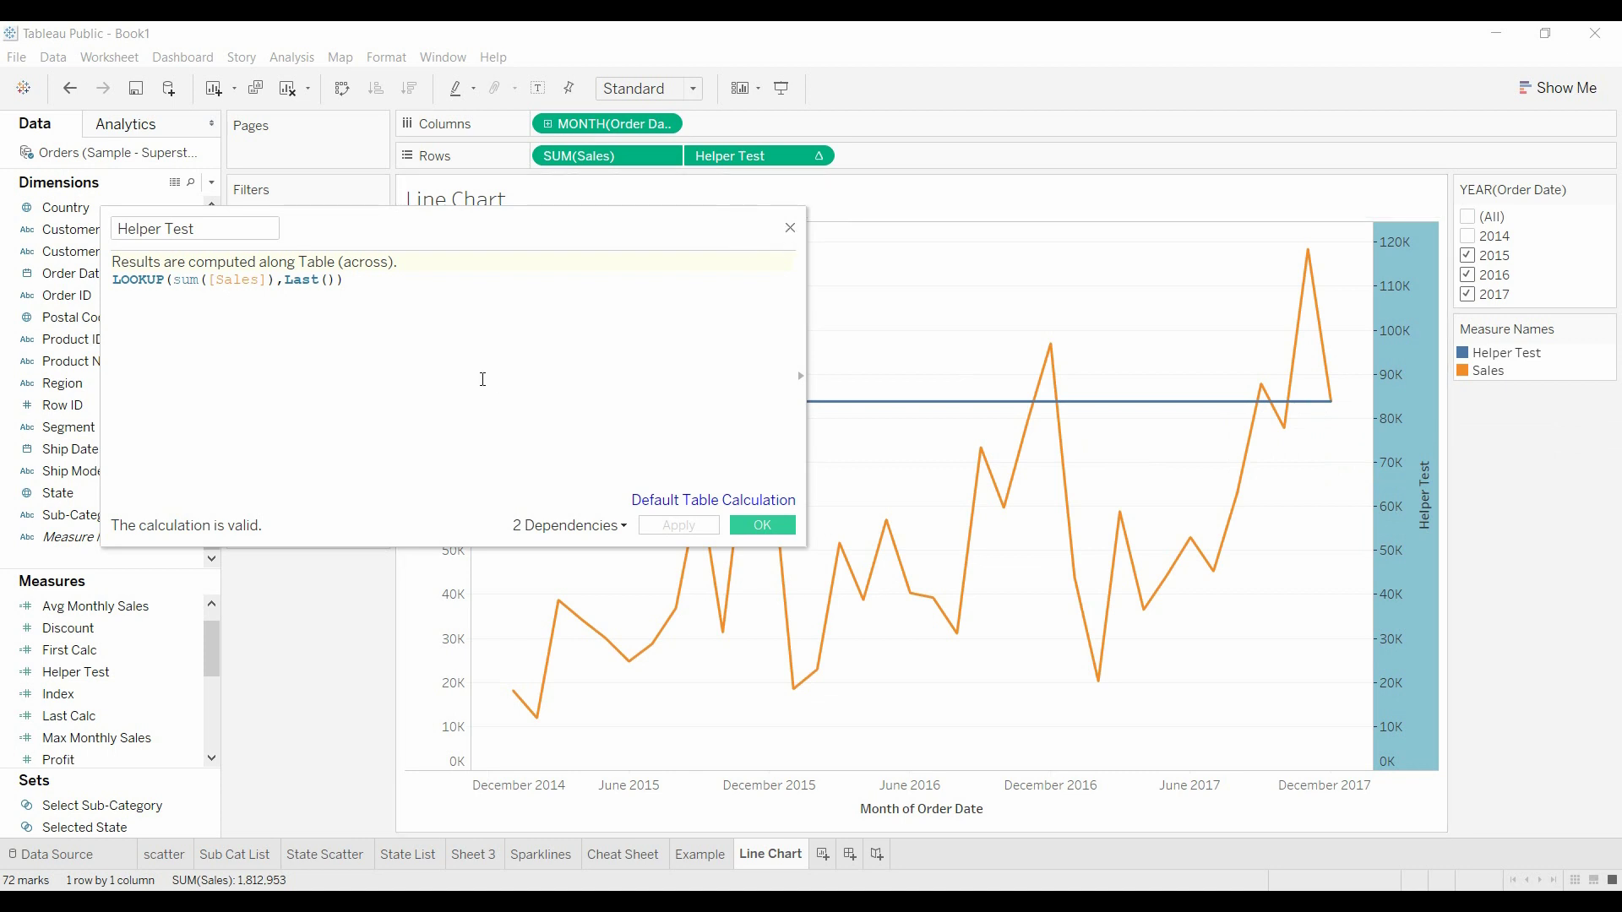
# Set the Helper Test formula to LOOKUP(sum([Sales]),First()) and include 2014 in the order date year filter.
pyautogui.doubleClick(290, 287)
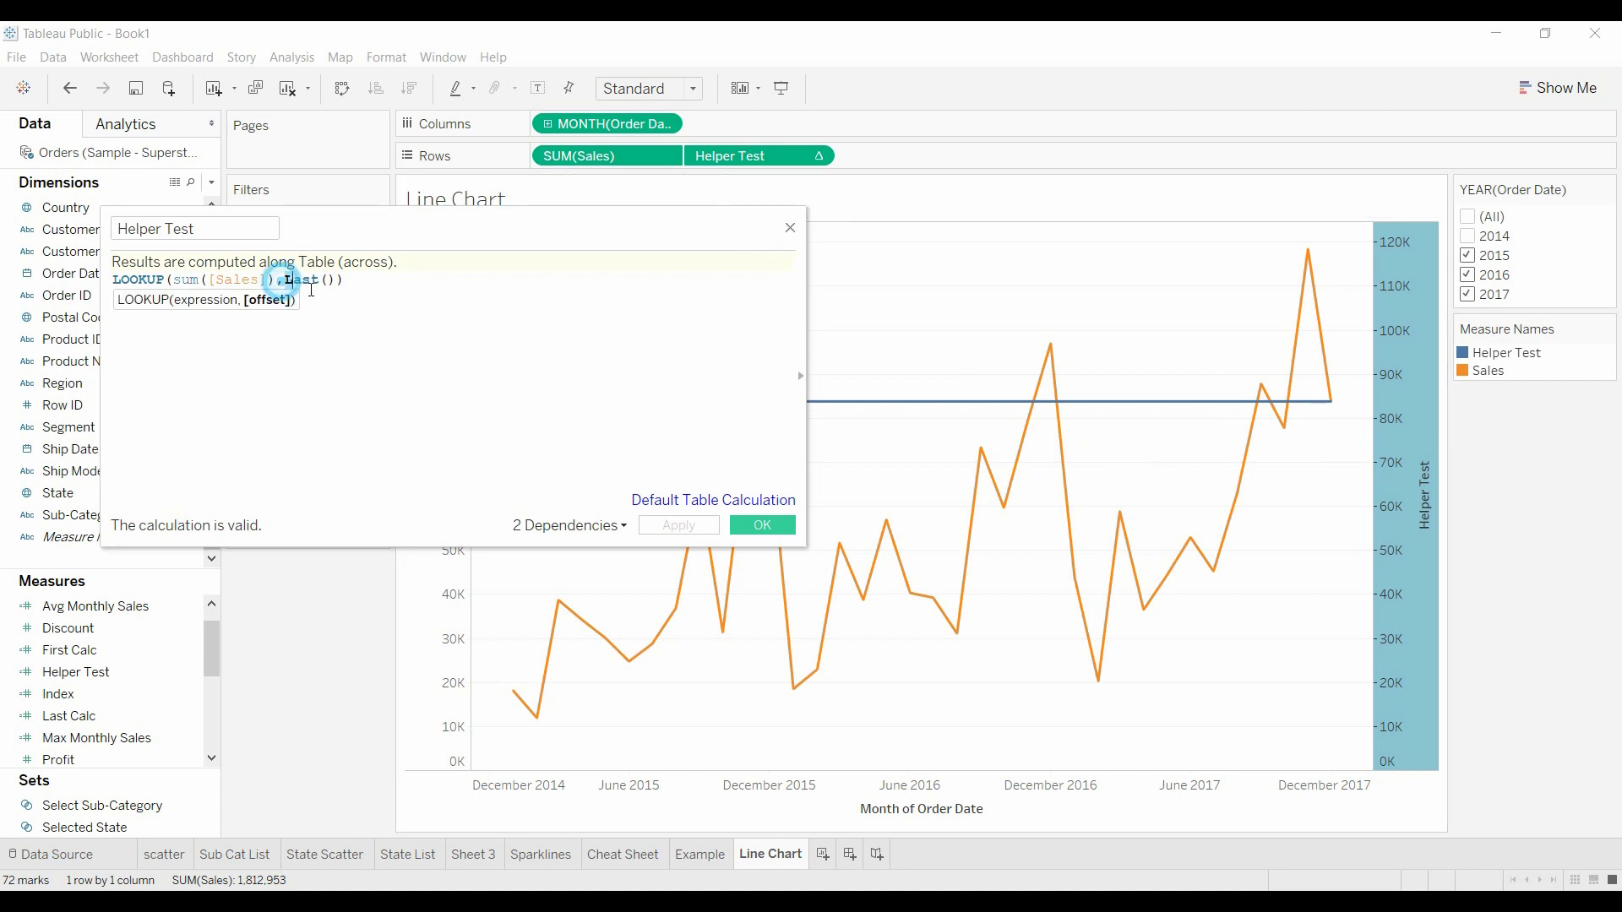
pyautogui.write('First')
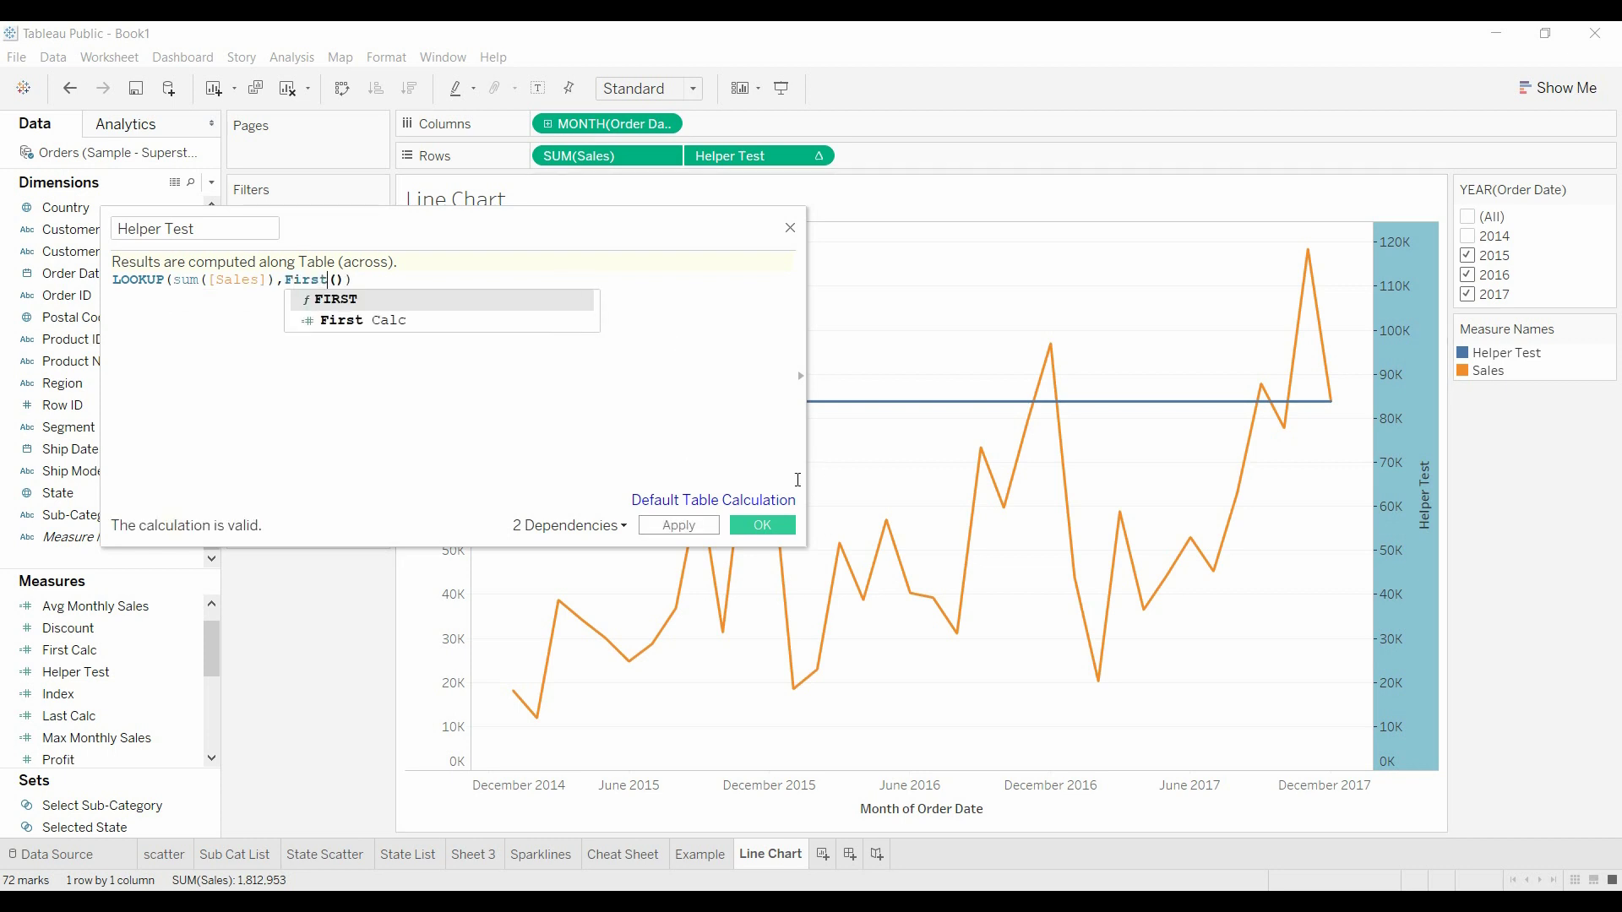
pyautogui.click(762, 525)
pyautogui.click(1467, 236)
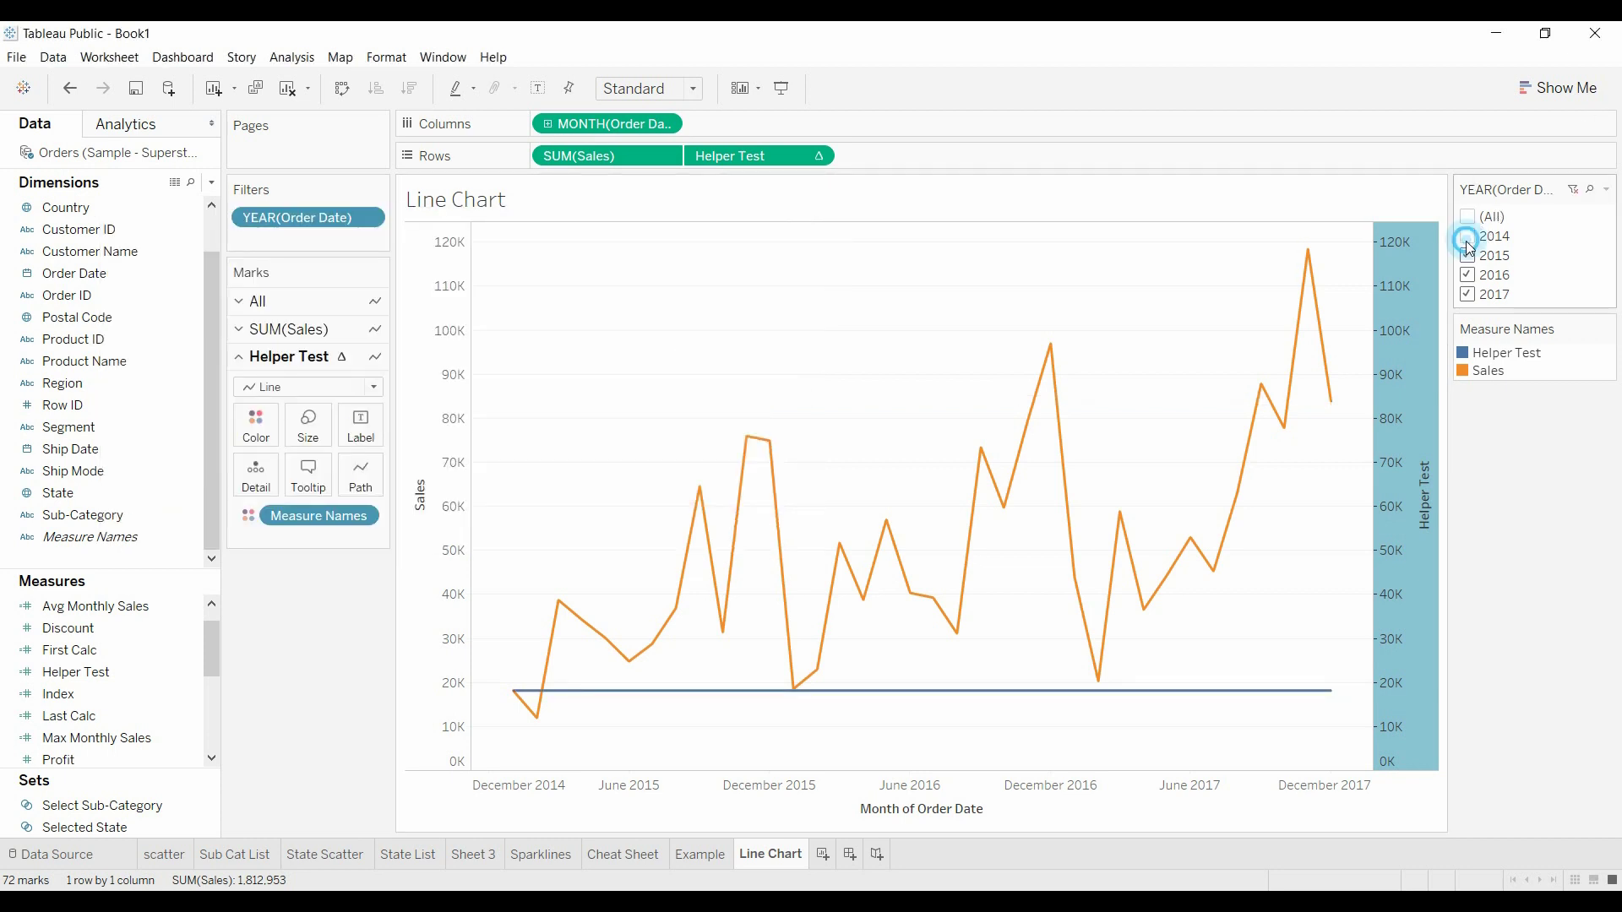
# Check the Helper Test values for the states on the Example sheet against the Helper Test line on the Line Chart sheet.
pyautogui.click(689, 859)
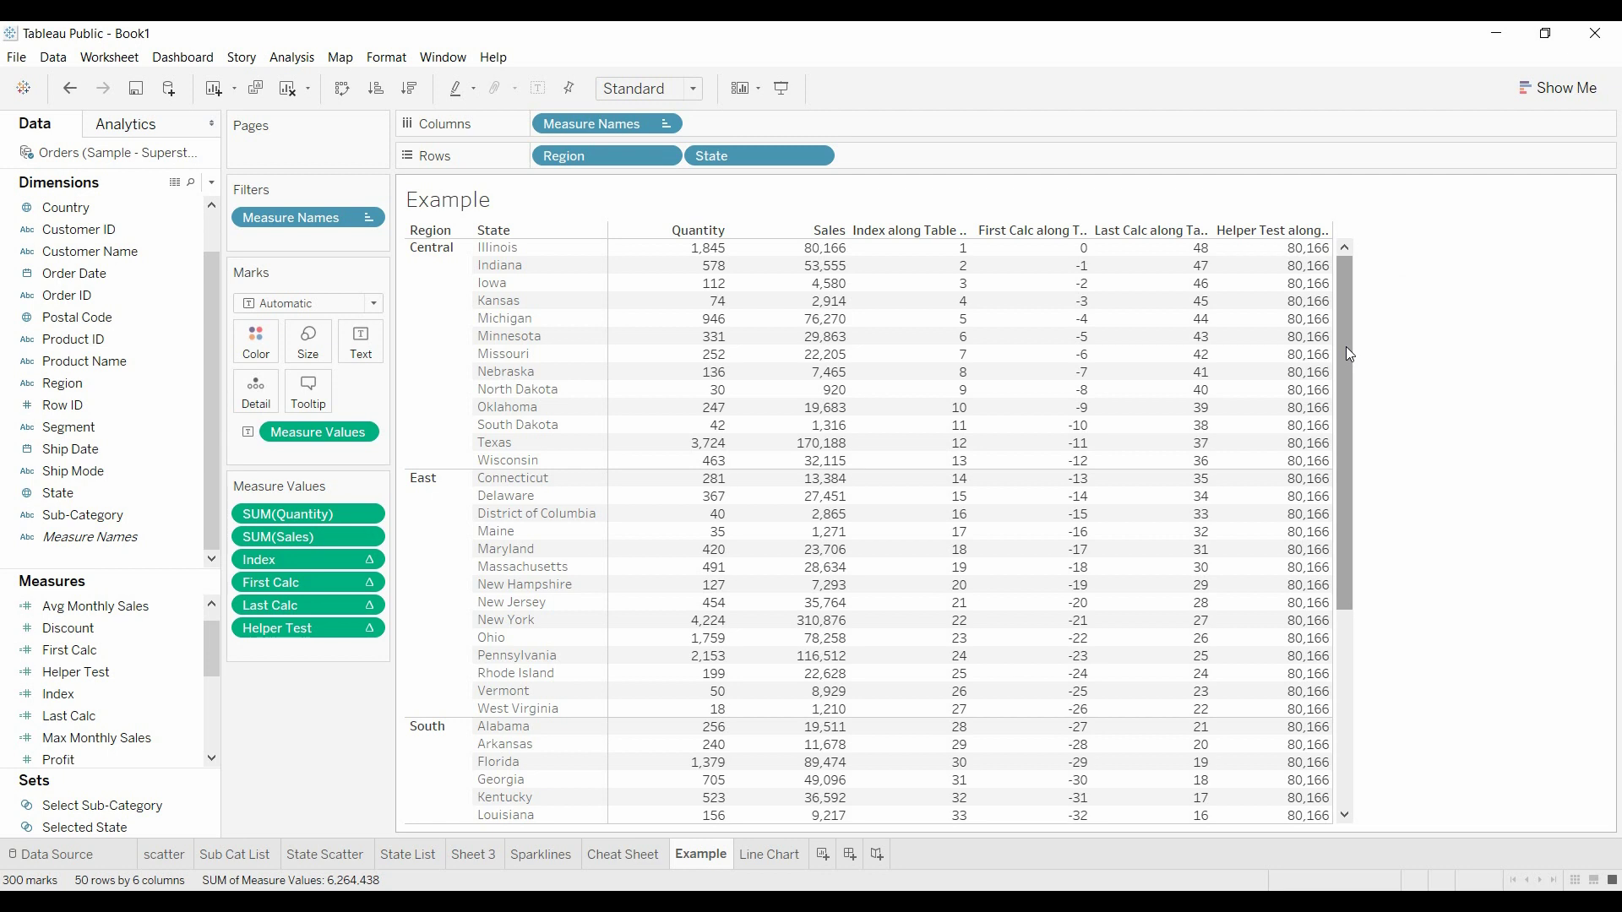
pyautogui.moveTo(1240, 261)
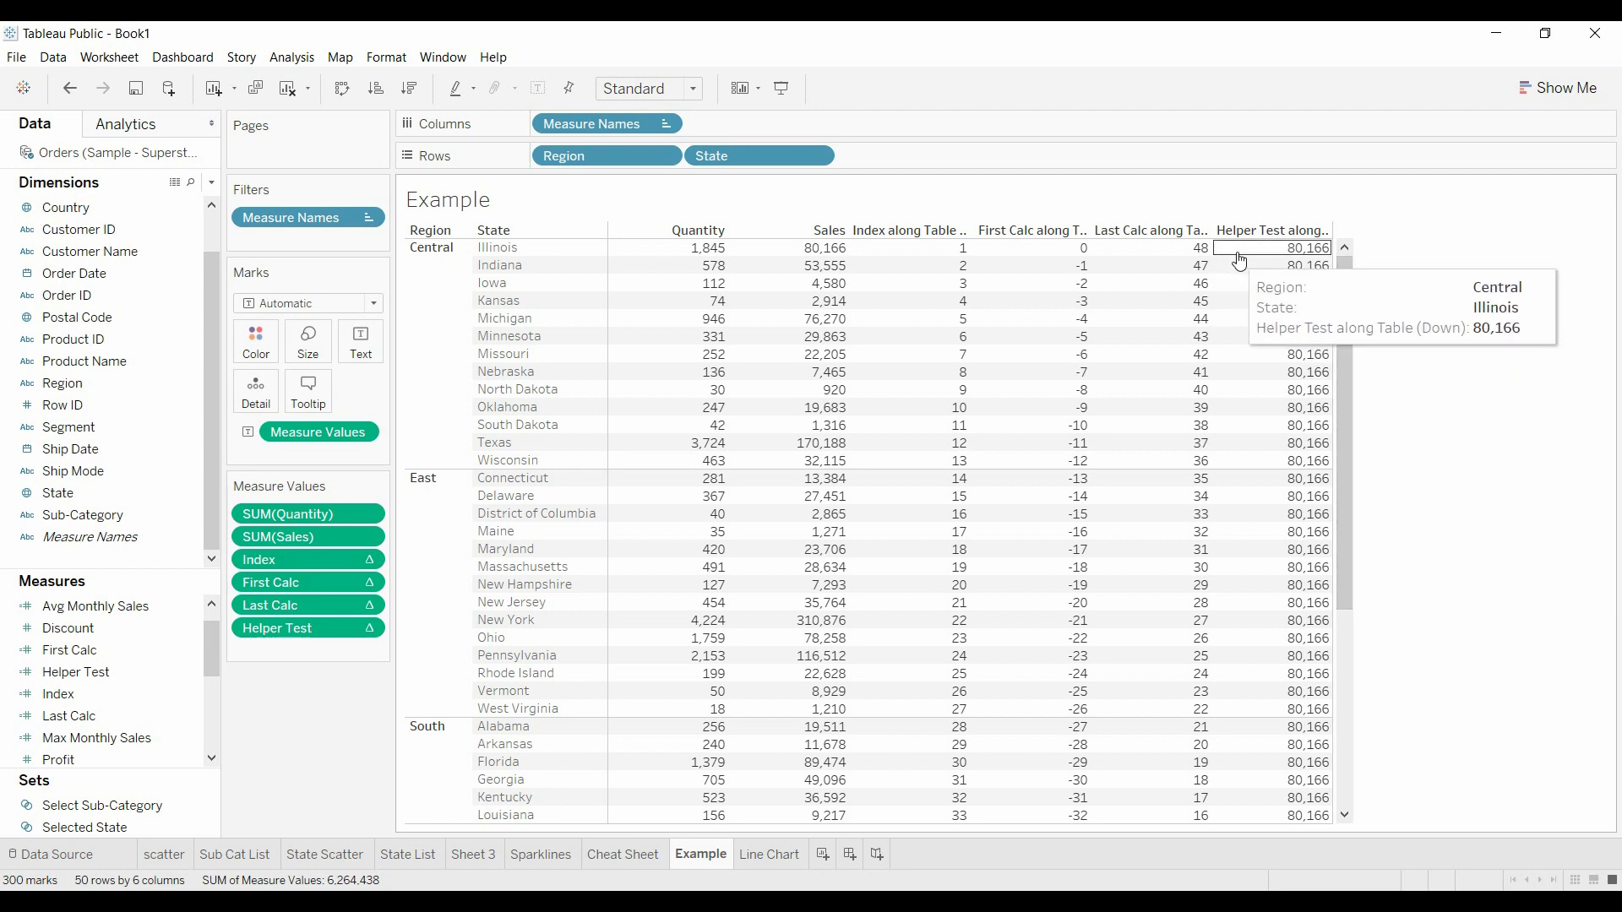
pyautogui.moveTo(1301, 267)
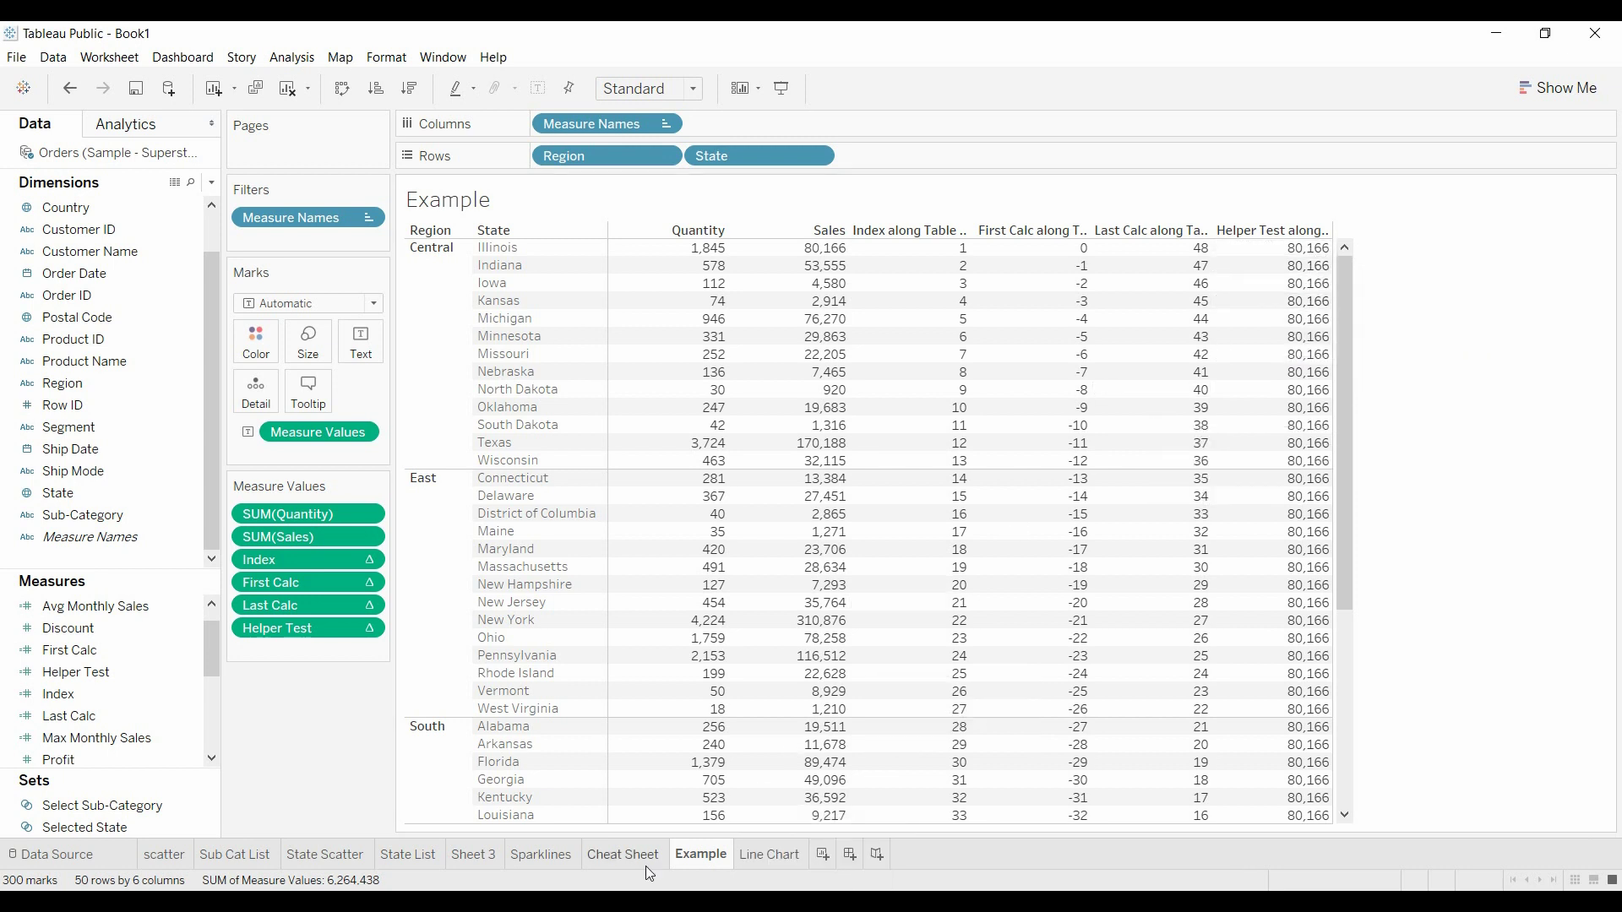
pyautogui.click(760, 854)
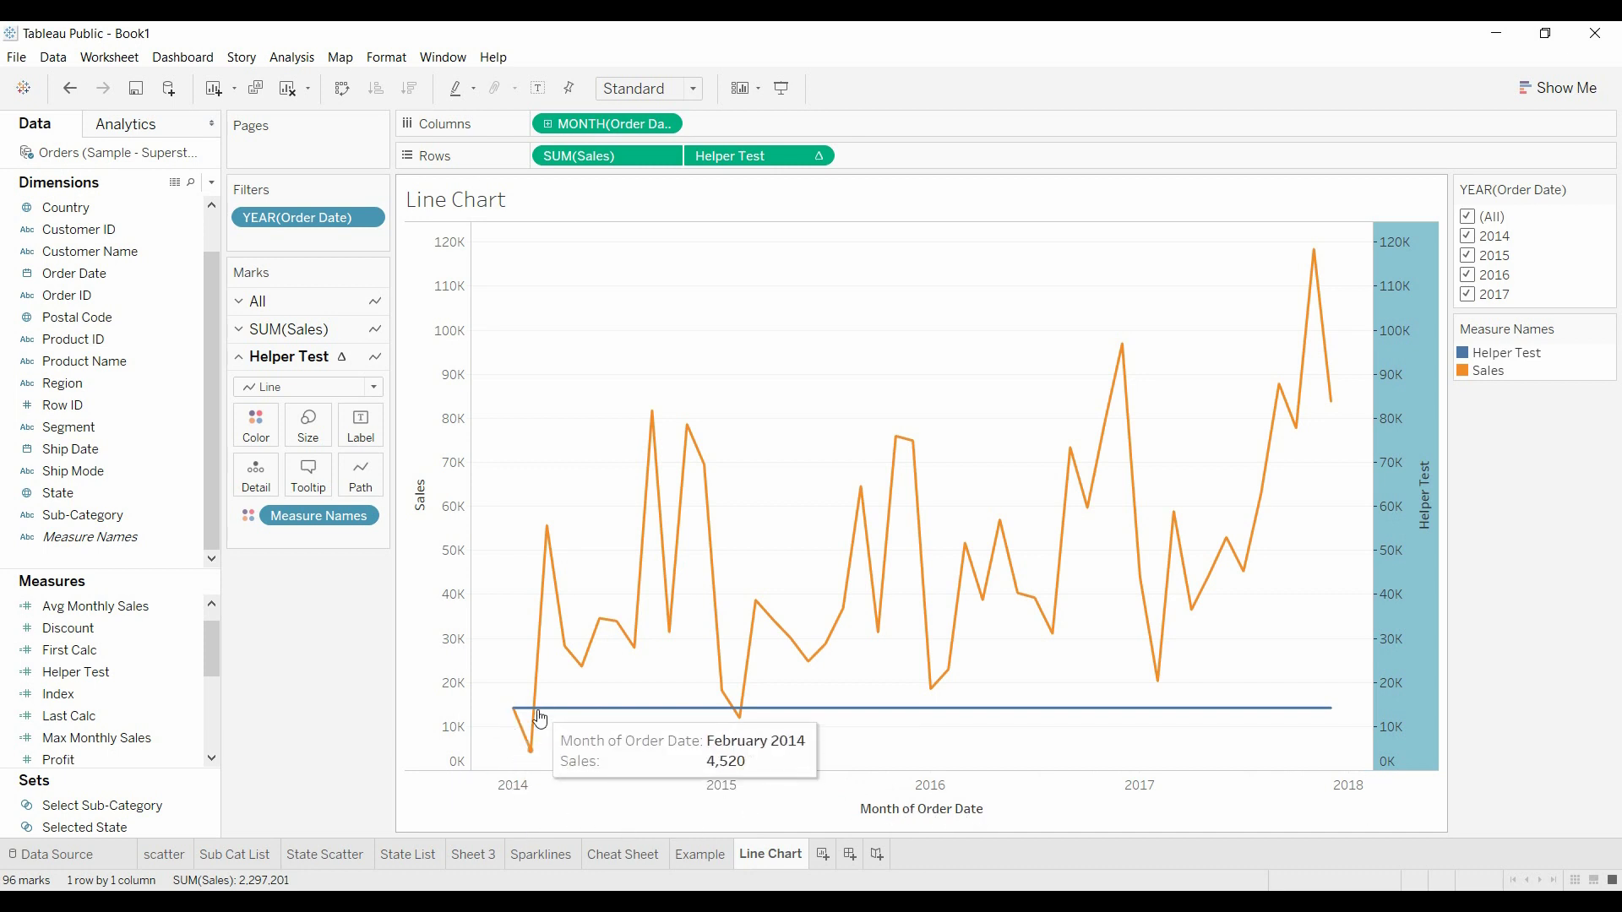
# Return to the Example sheet and remove Helper Test from the table's measure values.
pyautogui.click(700, 854)
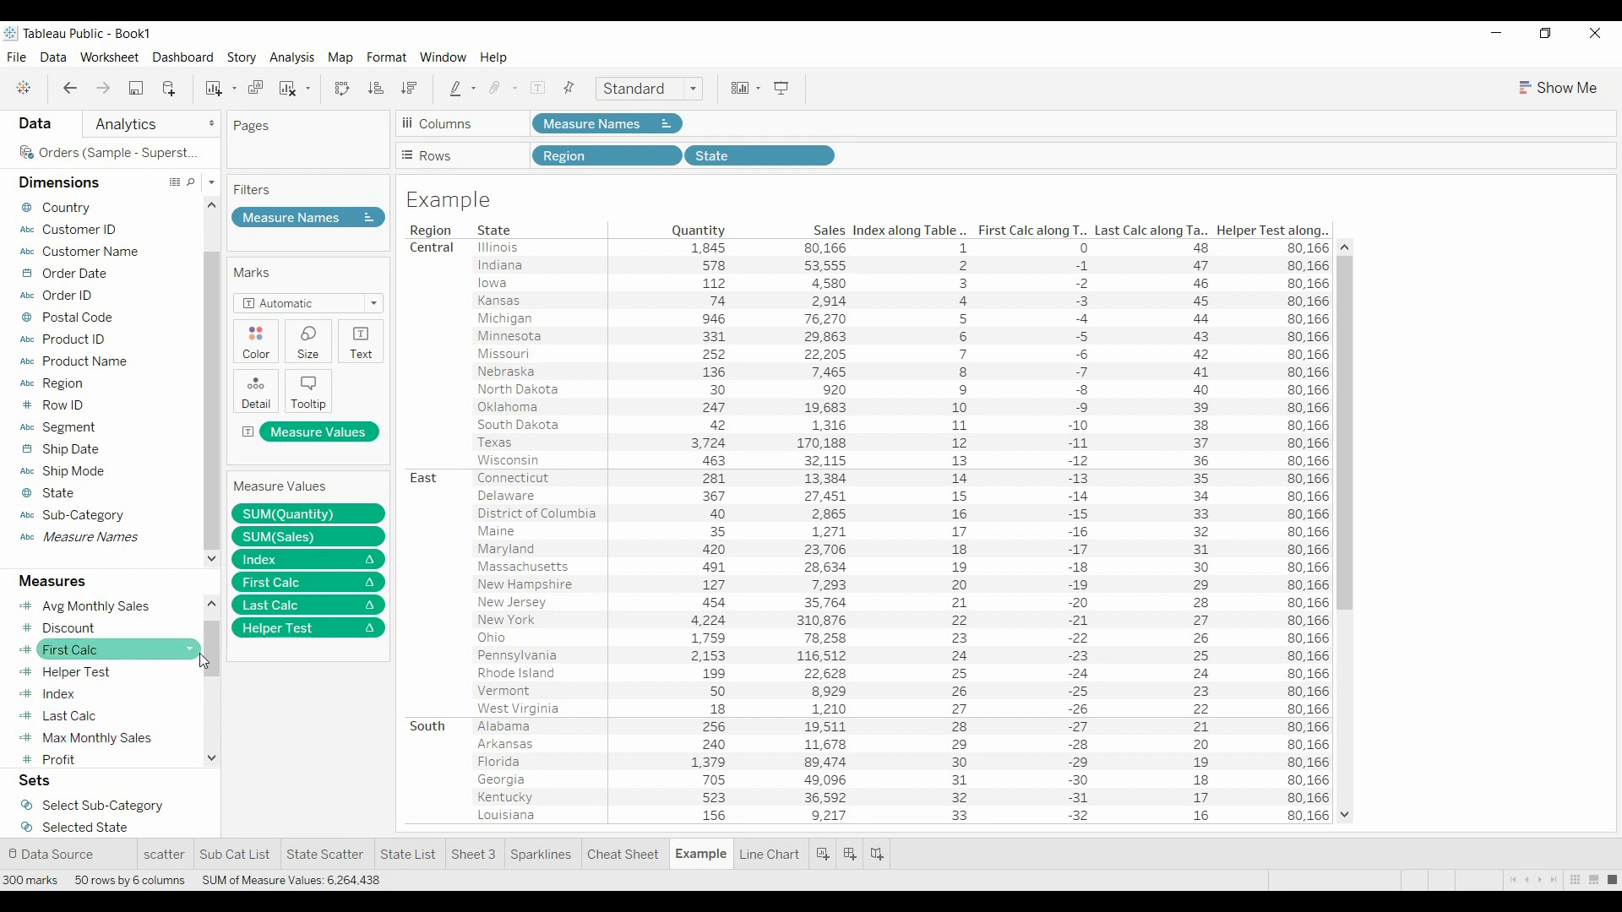
pyautogui.moveTo(211, 629); pyautogui.dragTo(206, 671)
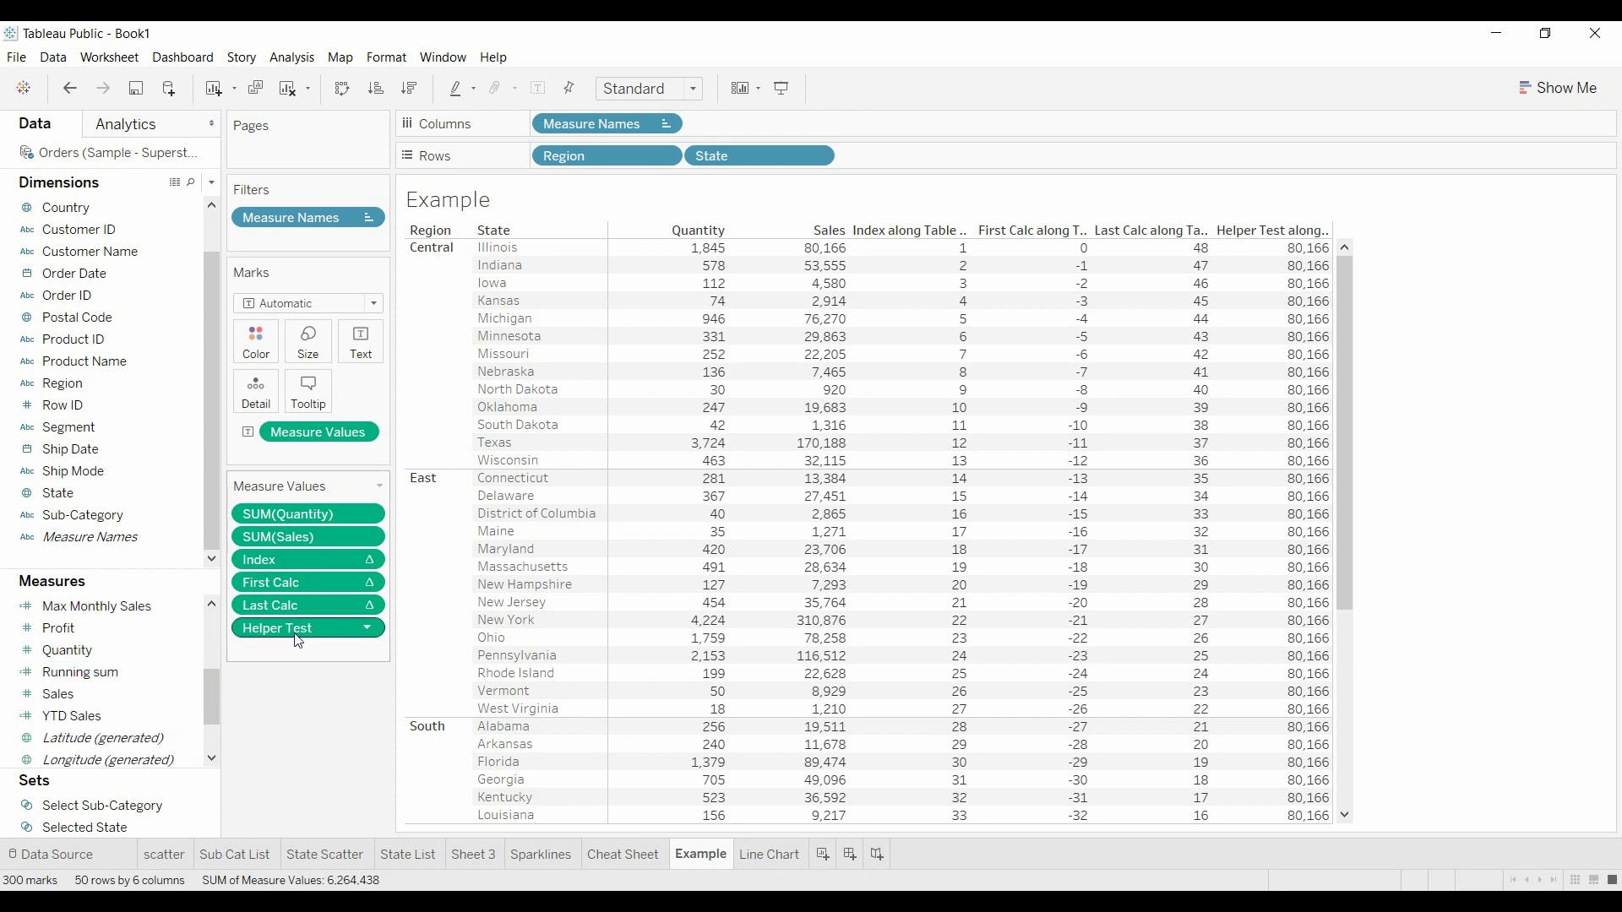
pyautogui.moveTo(298, 640); pyautogui.dragTo(297, 772)
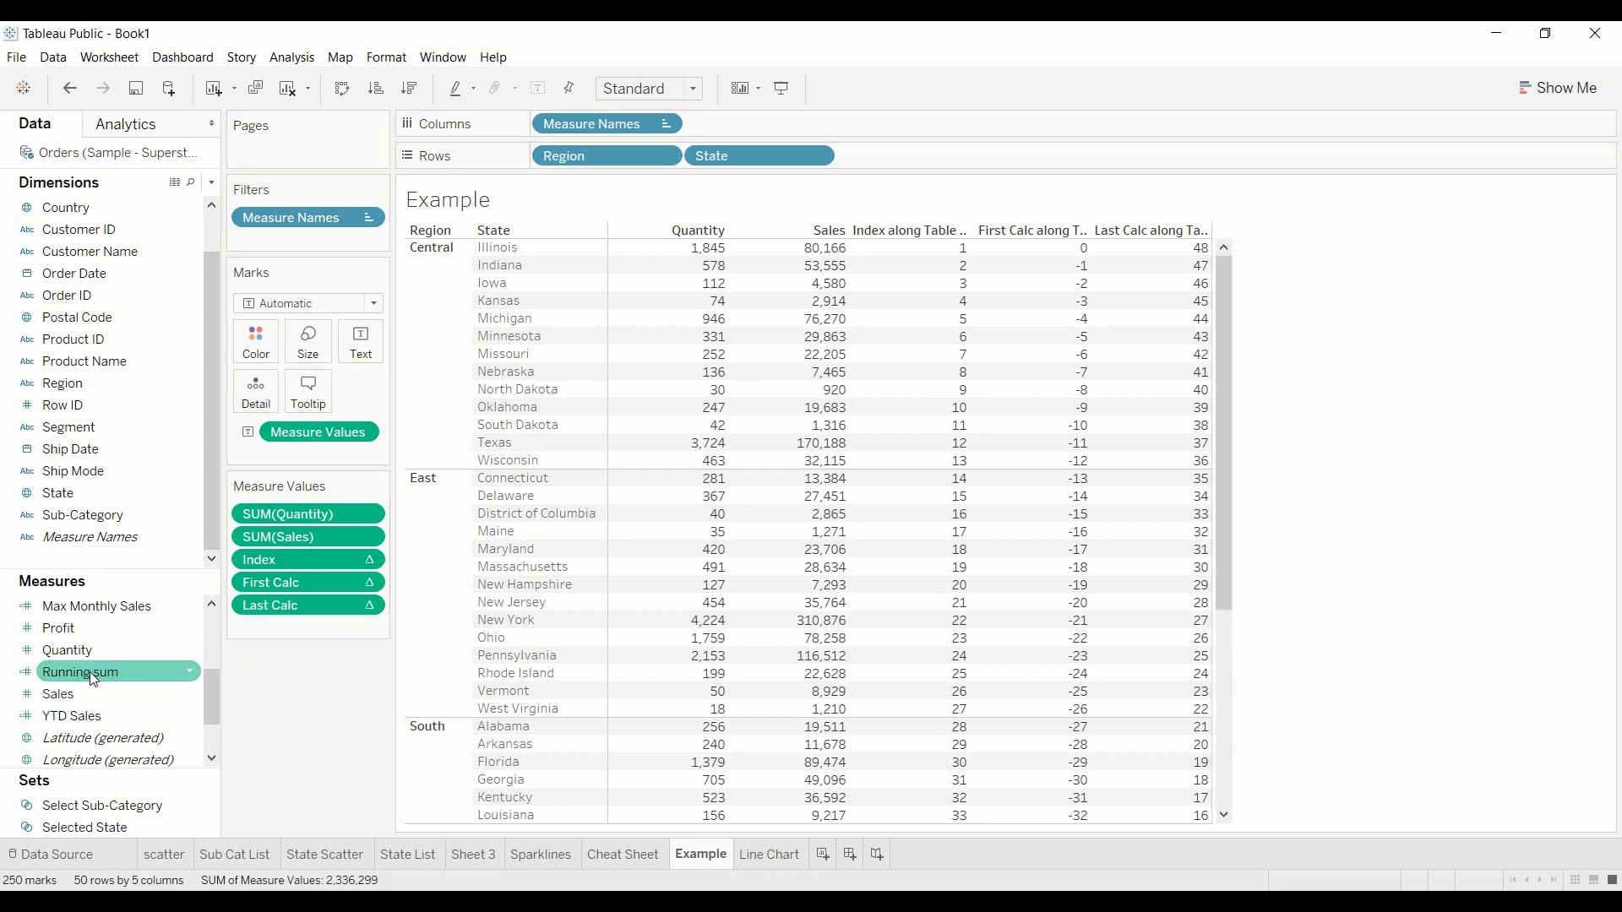
# Open the Running sum calculation, enlarge its editor and text to examine the FIRST and PREVIOUS_VALUE logic, and close it unchanged.
pyautogui.rightClick(176, 672)
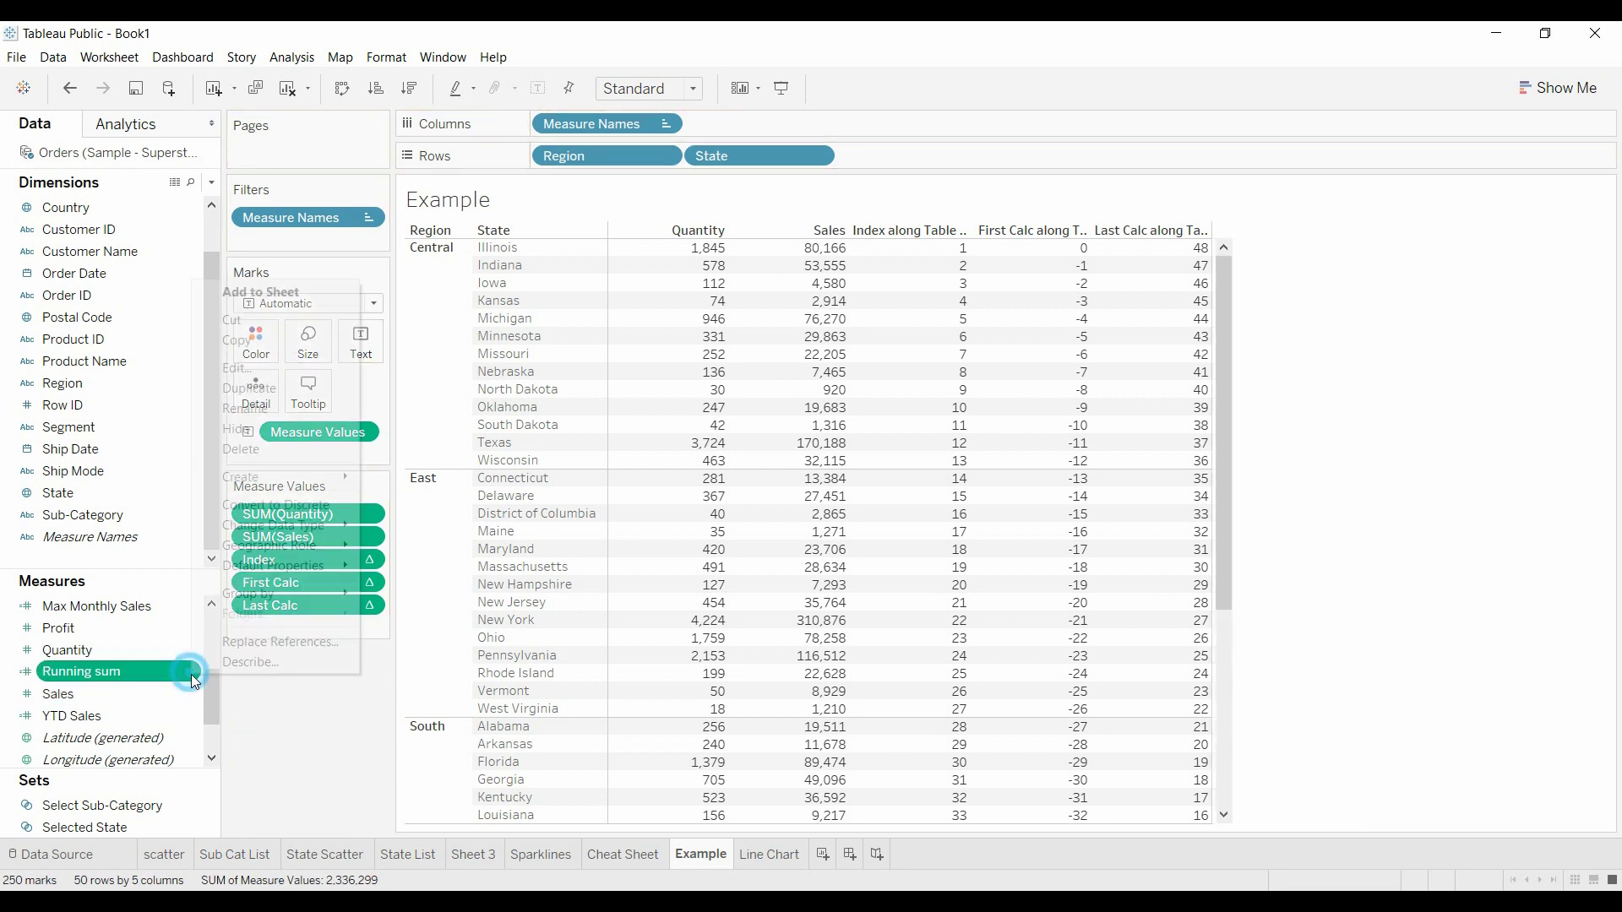
pyautogui.click(280, 367)
pyautogui.scroll(3, 517, 476)
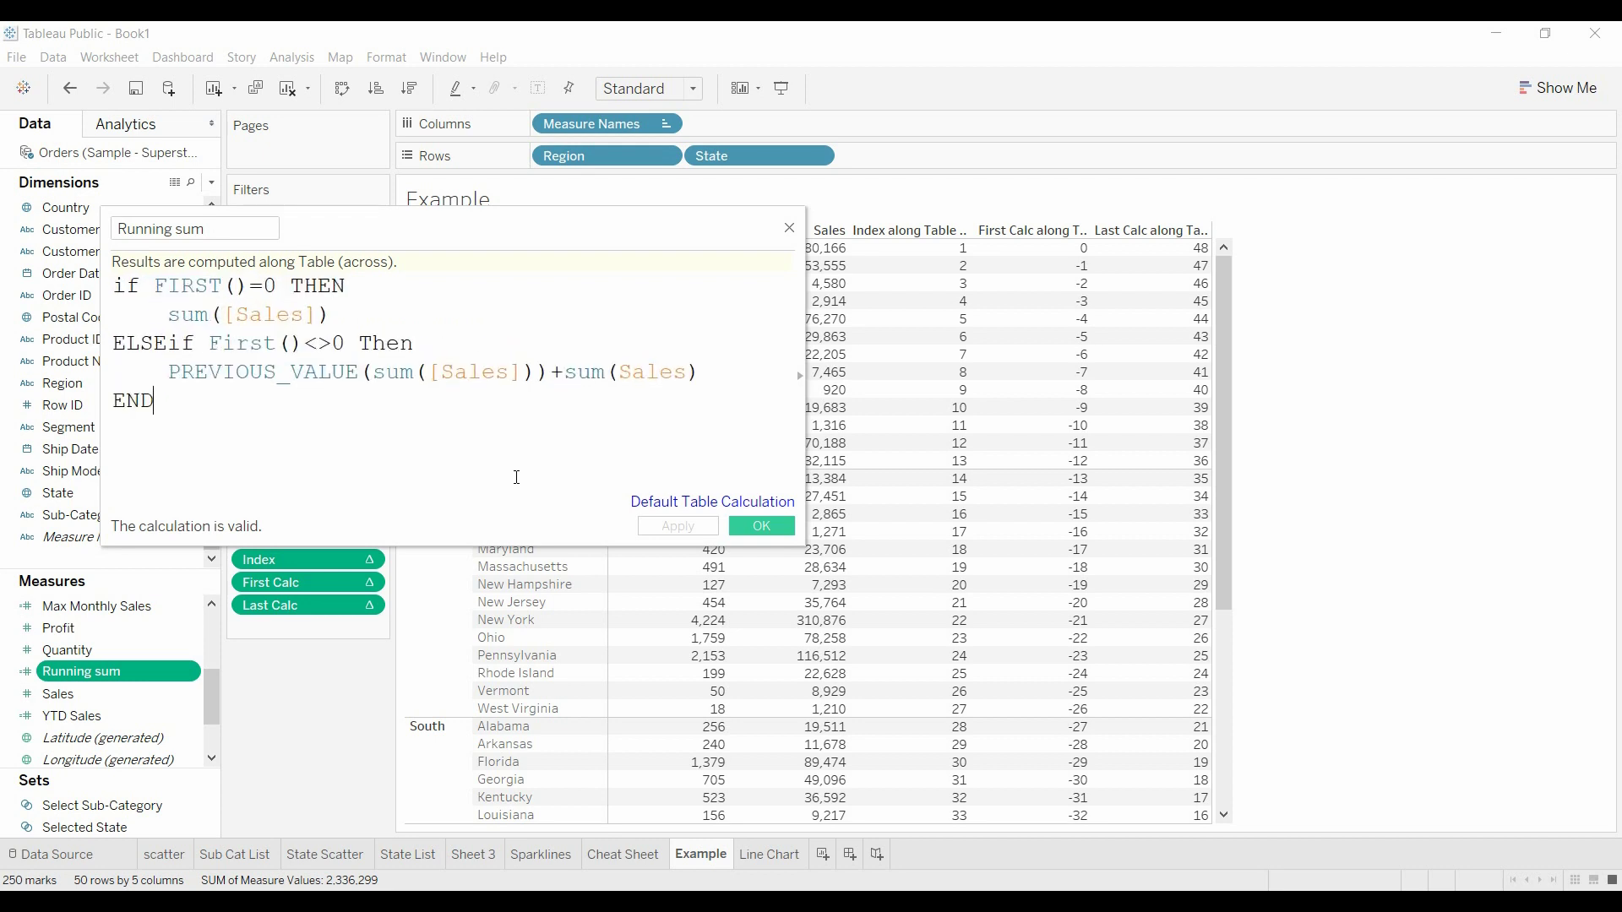
pyautogui.scroll(2, 516, 476)
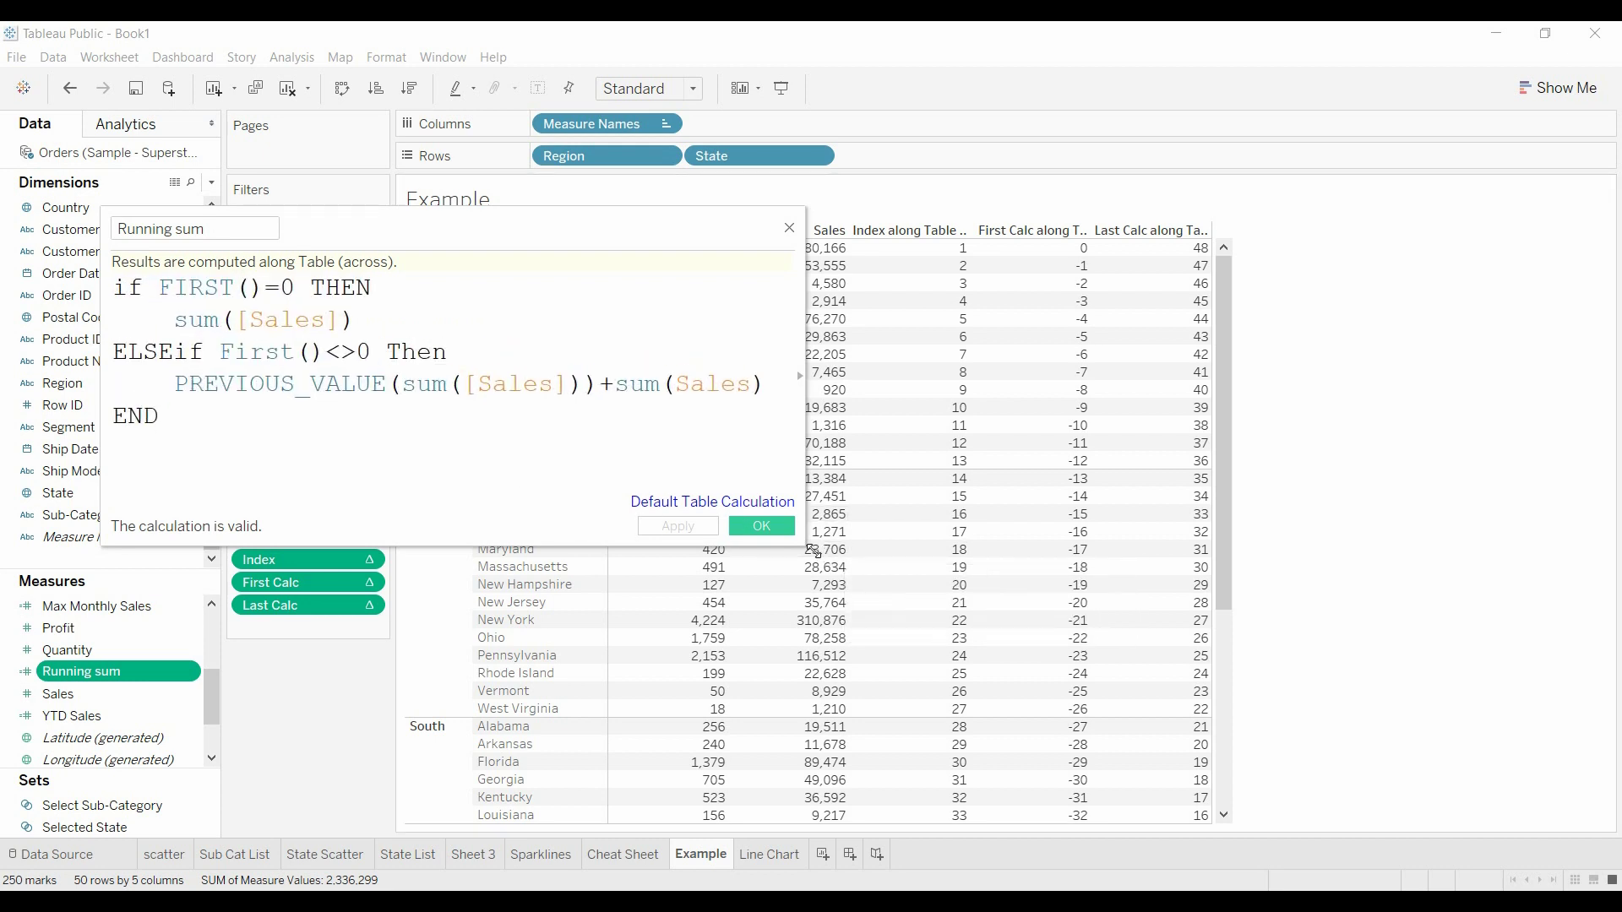
pyautogui.moveTo(804, 546); pyautogui.dragTo(1143, 653)
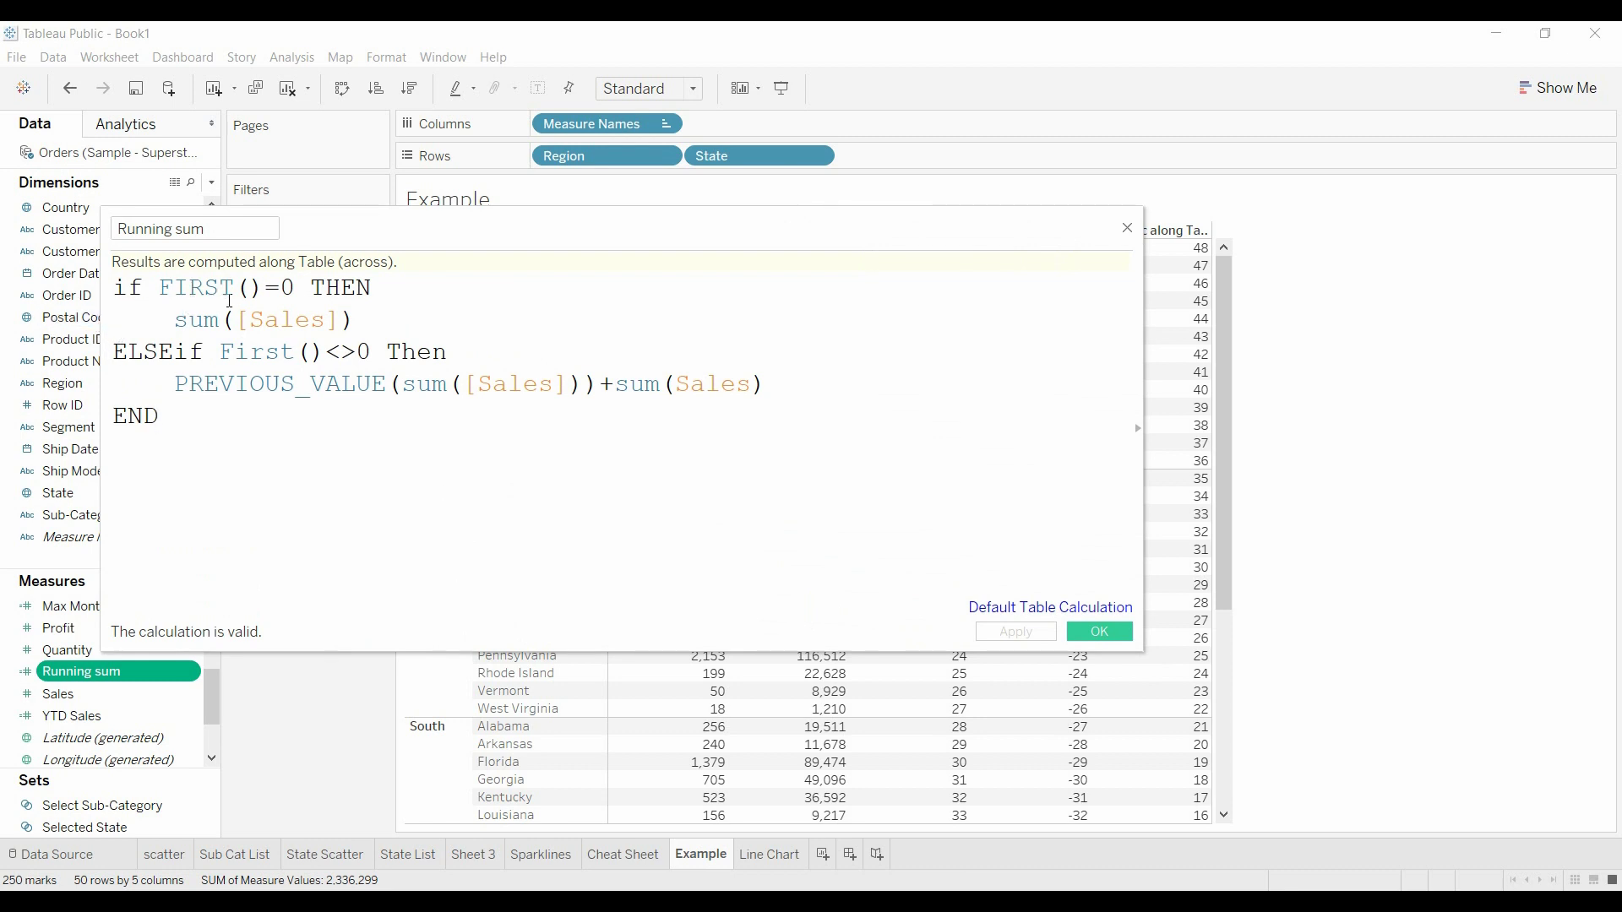
pyautogui.moveTo(398, 243); pyautogui.dragTo(398, 417)
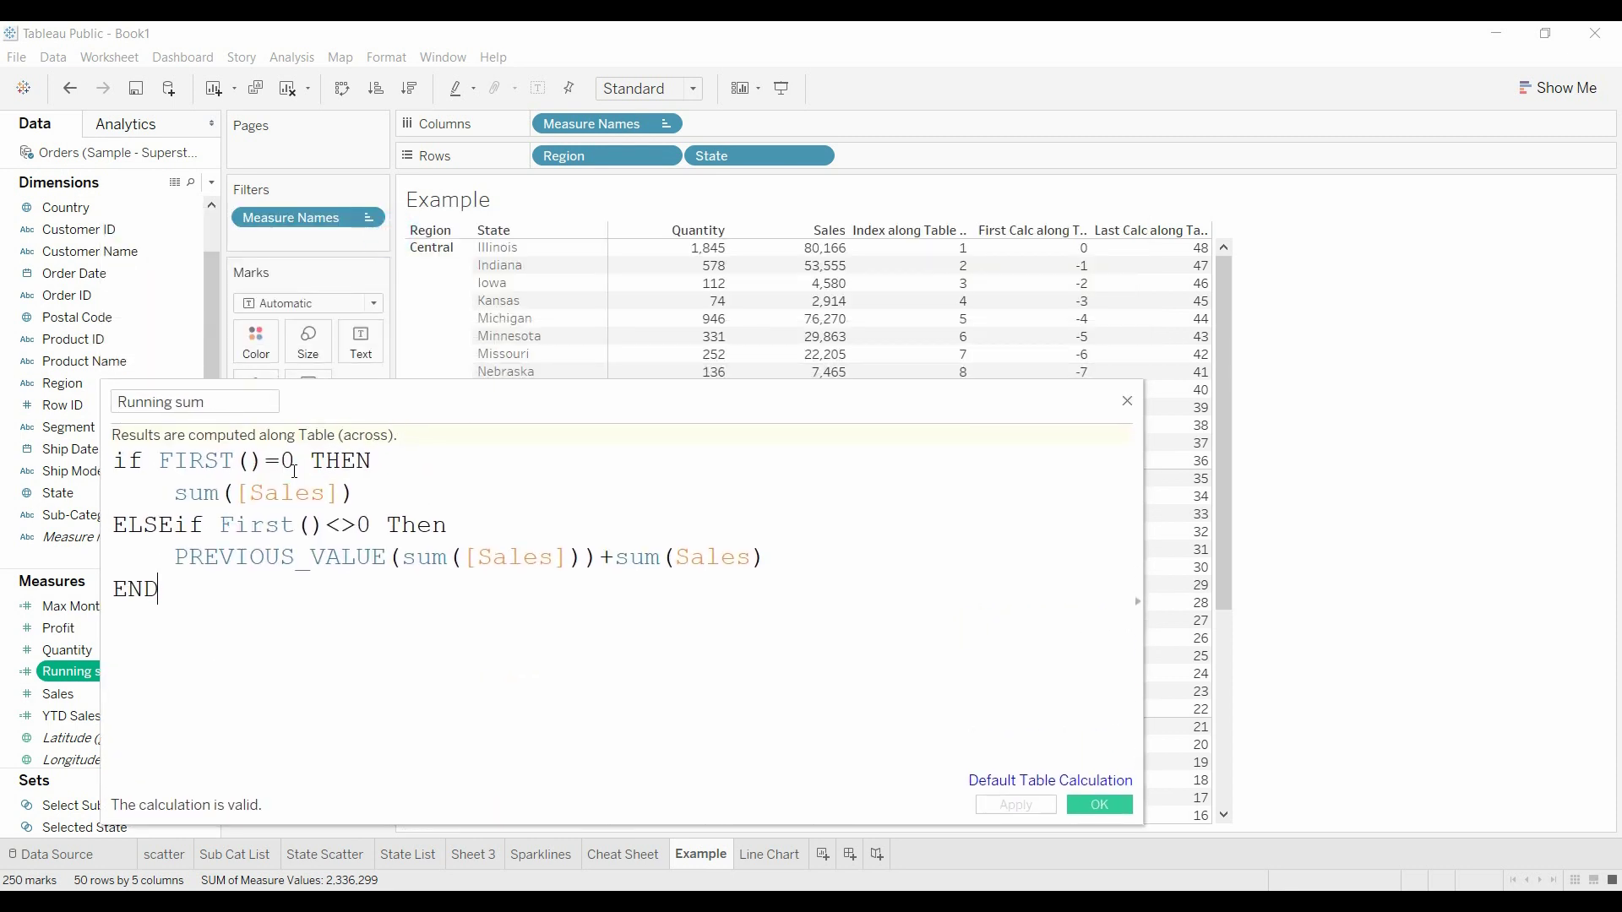
pyautogui.moveTo(1115, 257)
pyautogui.click(1099, 804)
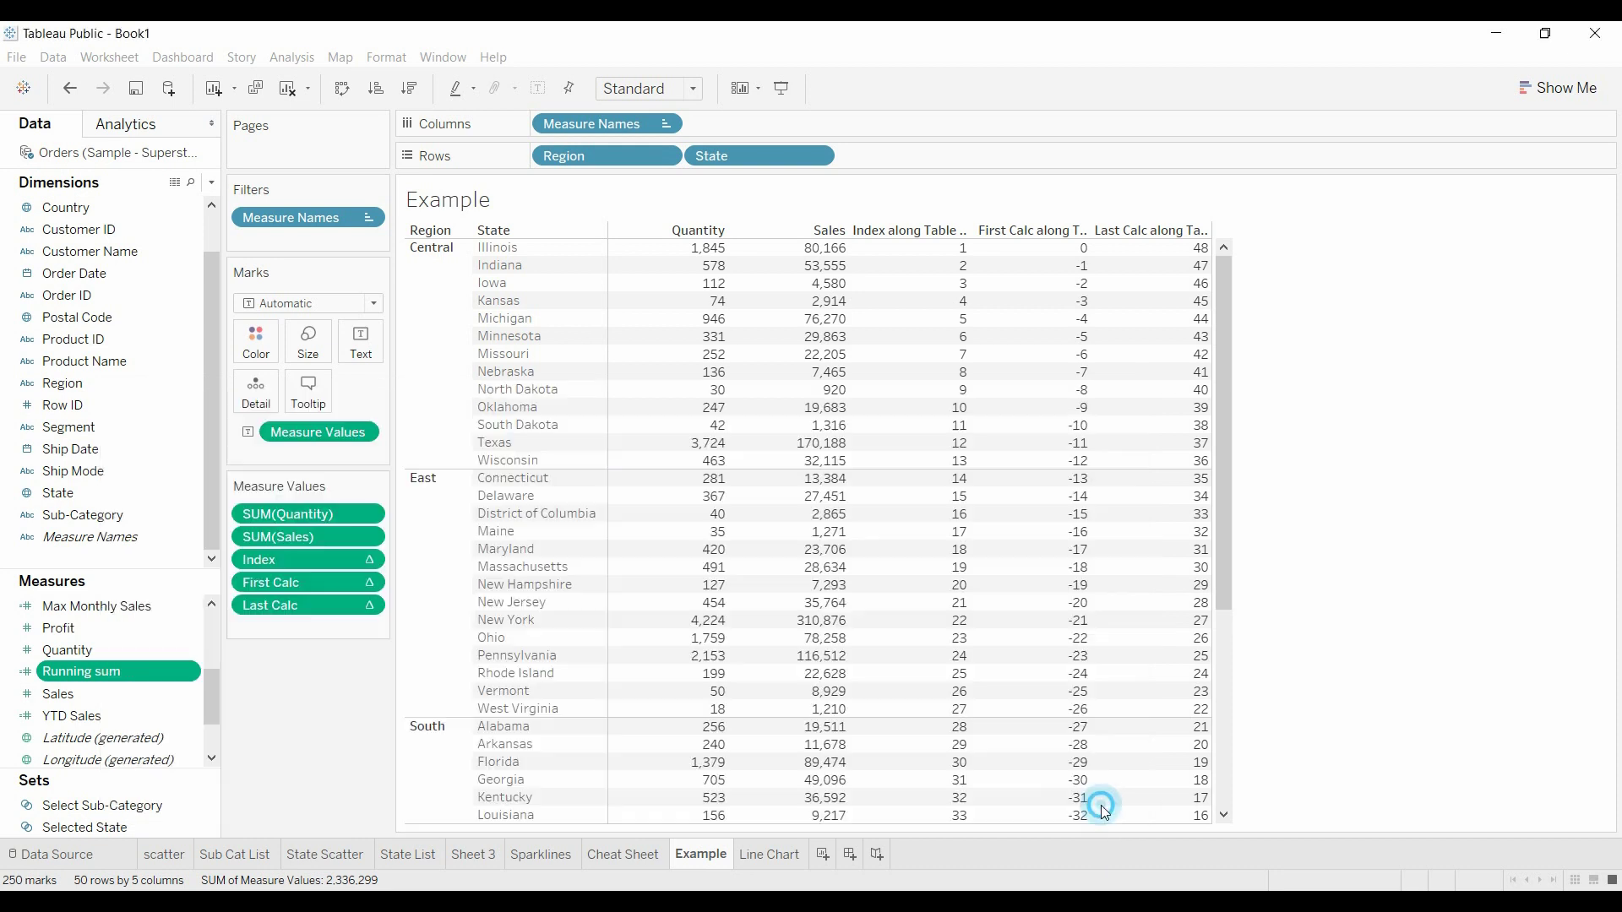
# Add Running sum to the Example table after Last Calc and check its values down to the grand total.
pyautogui.moveTo(108, 672); pyautogui.dragTo(290, 635)
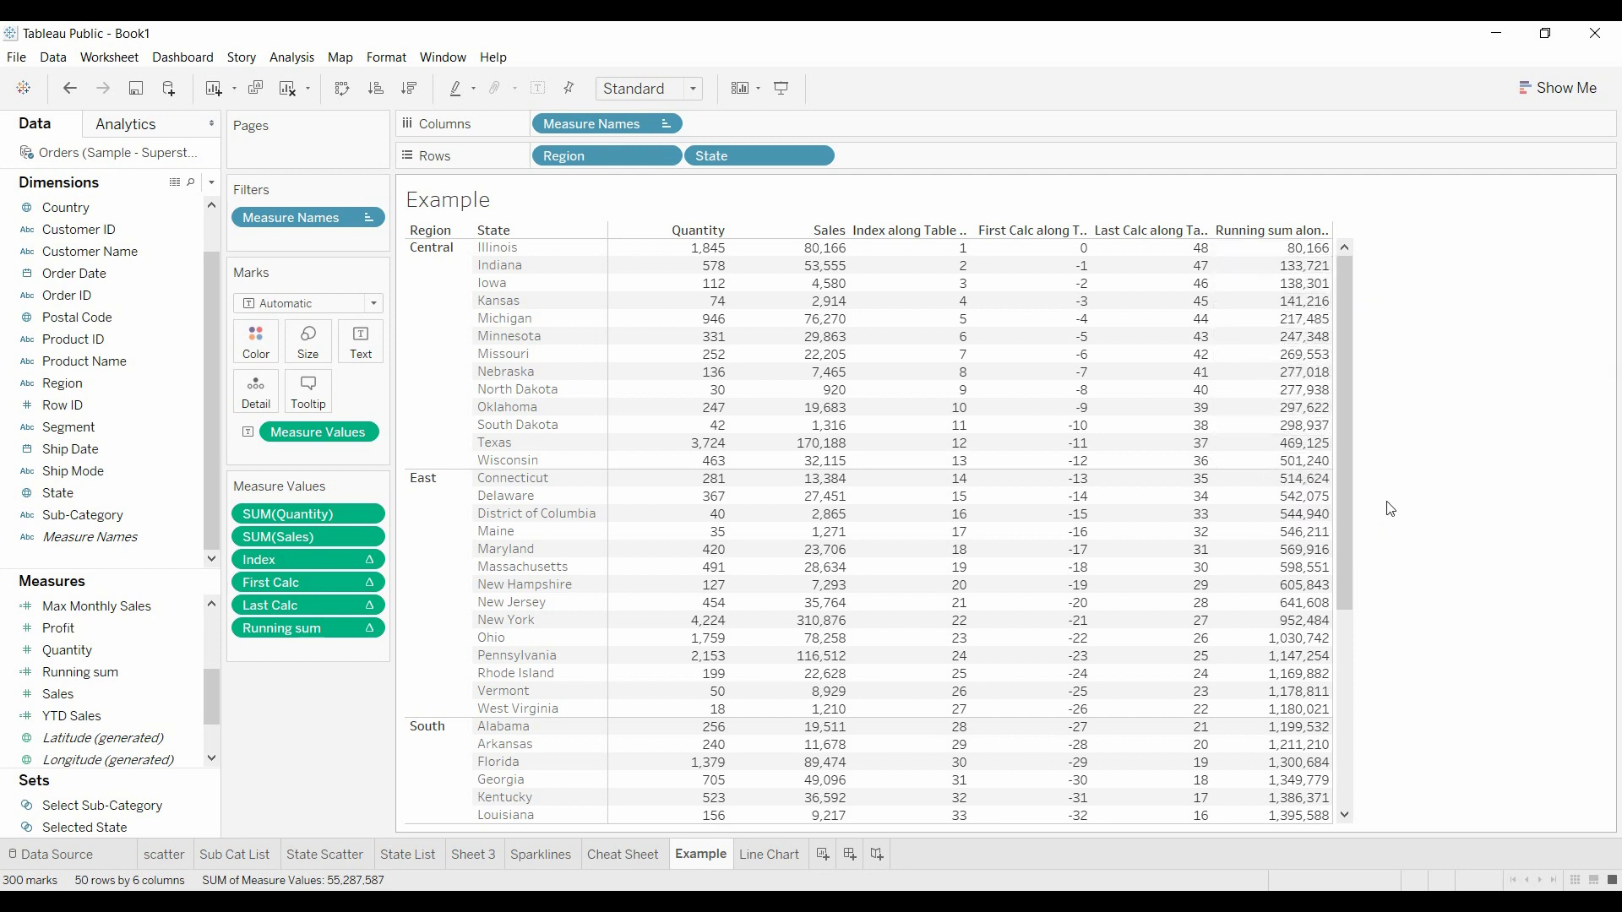
pyautogui.moveTo(1348, 476); pyautogui.dragTo(1344, 798)
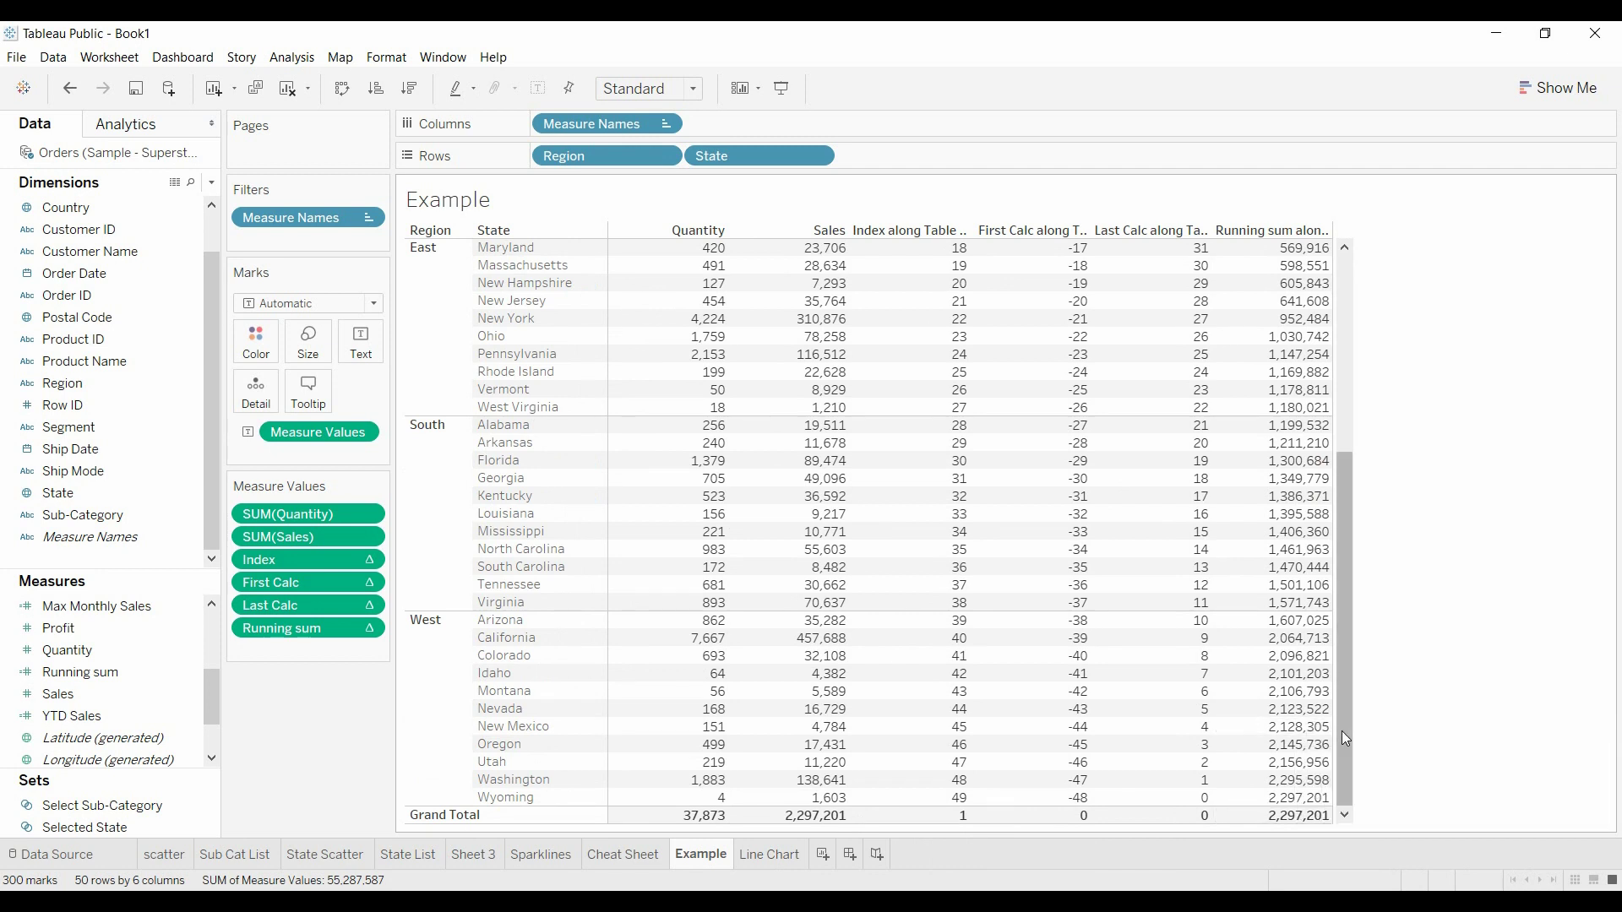
pyautogui.moveTo(1341, 731); pyautogui.dragTo(1325, 440)
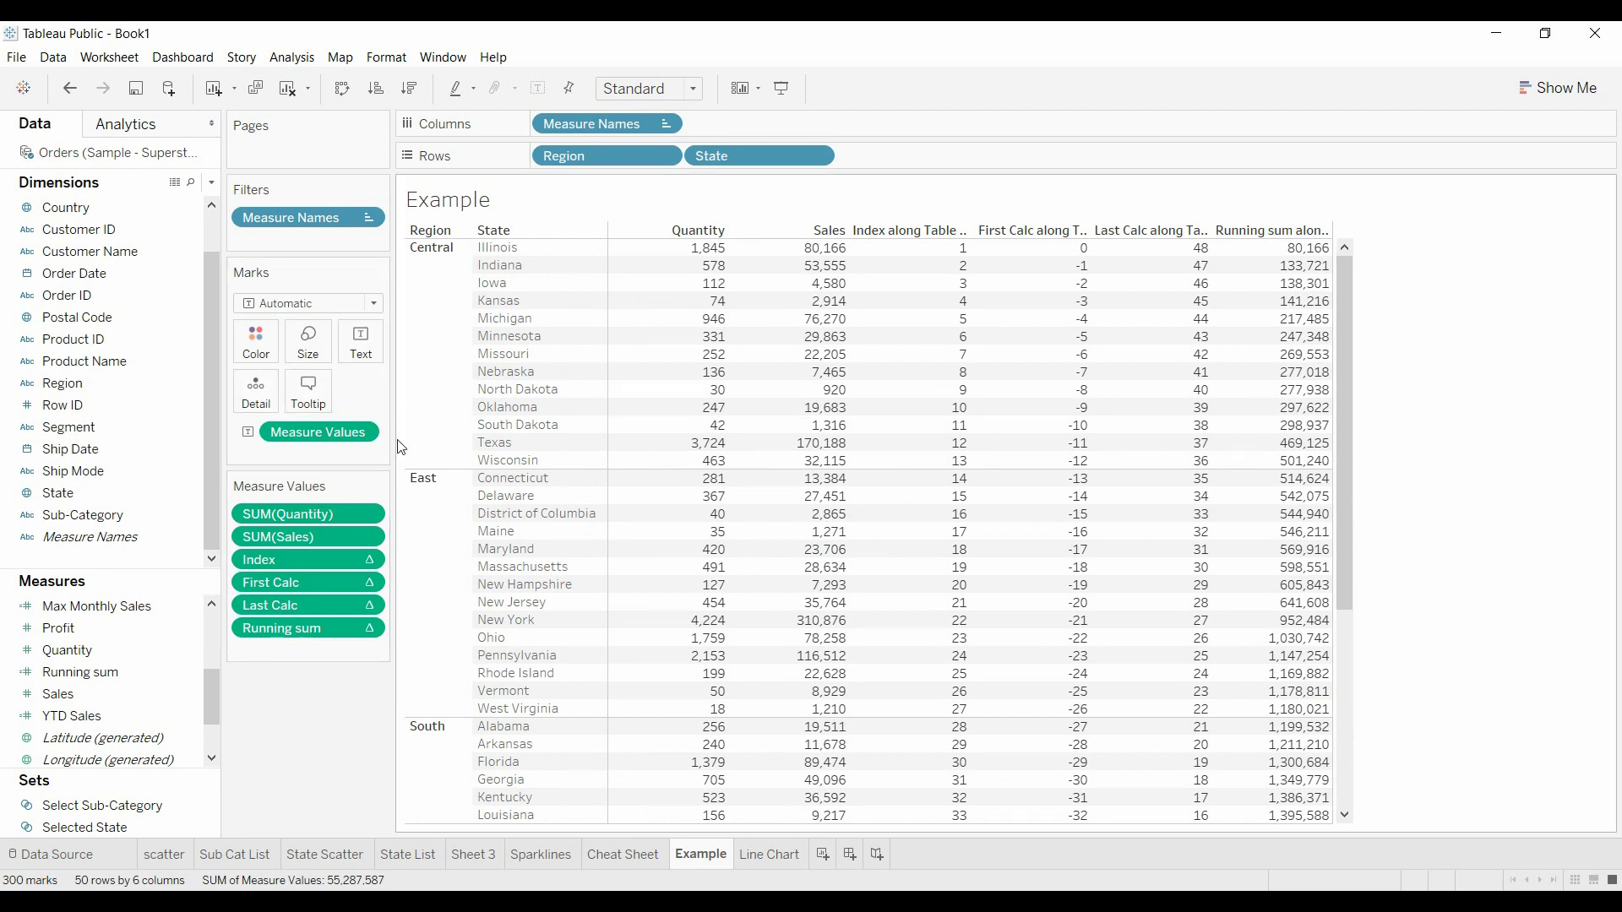
# Replace Region and State in the Example table's rows with the year of Order Date.
pyautogui.click(172, 341)
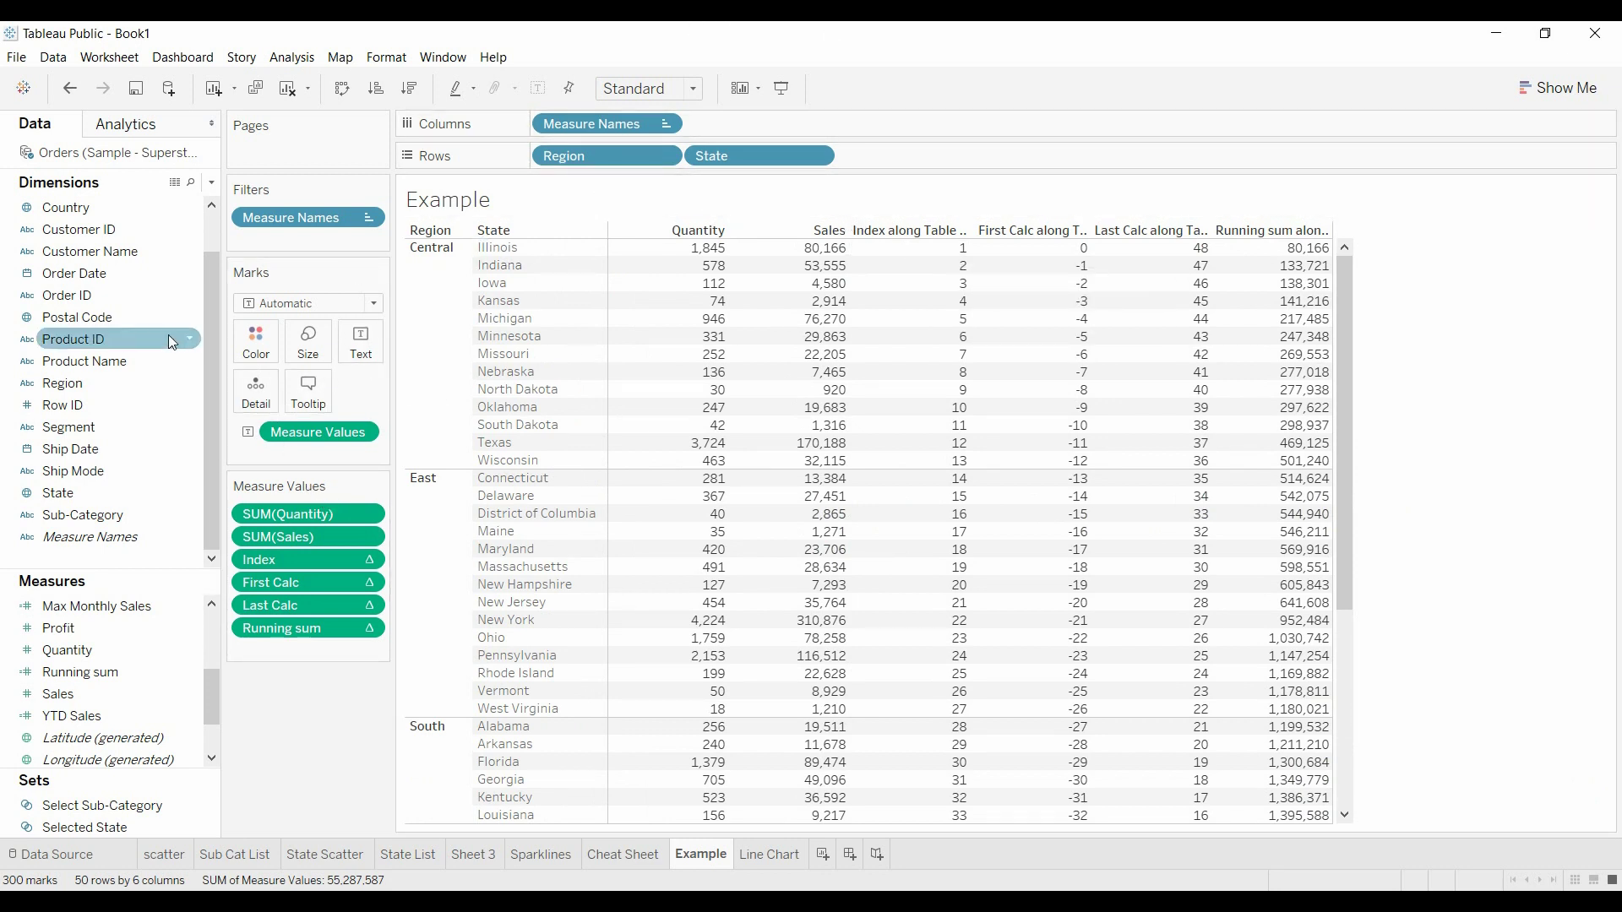
pyautogui.moveTo(70, 276)
pyautogui.mouseDown()
pyautogui.moveTo(985, 130)
pyautogui.moveTo(944, 160)
pyautogui.moveTo(919, 153)
pyautogui.mouseUp()
pyautogui.moveTo(745, 162); pyautogui.dragTo(328, 554)
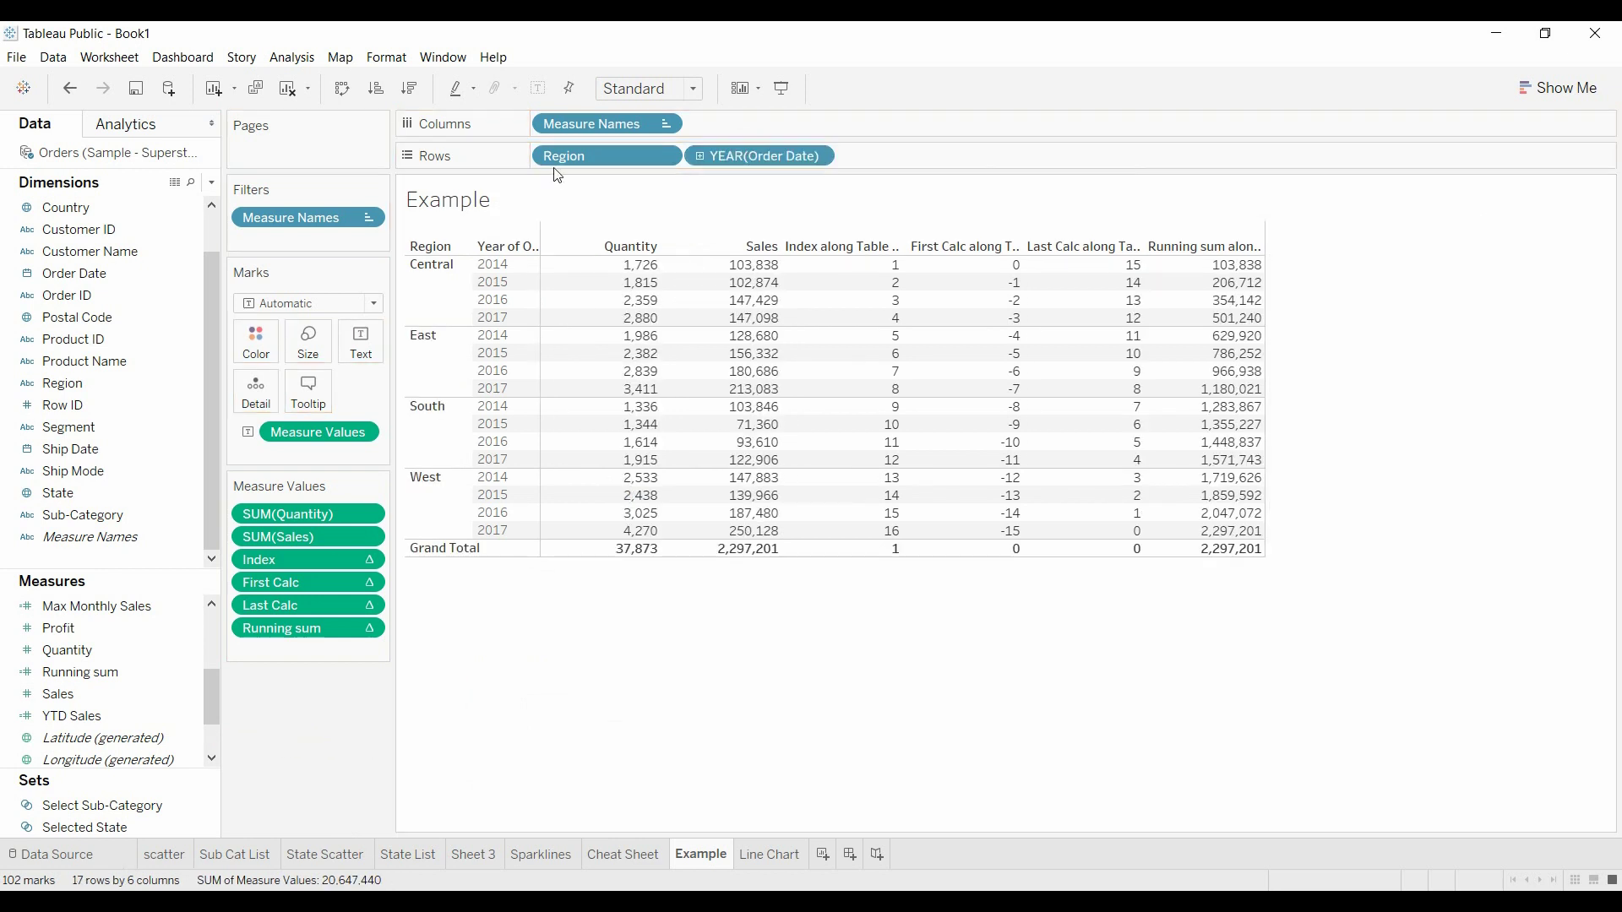
pyautogui.moveTo(564, 156); pyautogui.dragTo(354, 743)
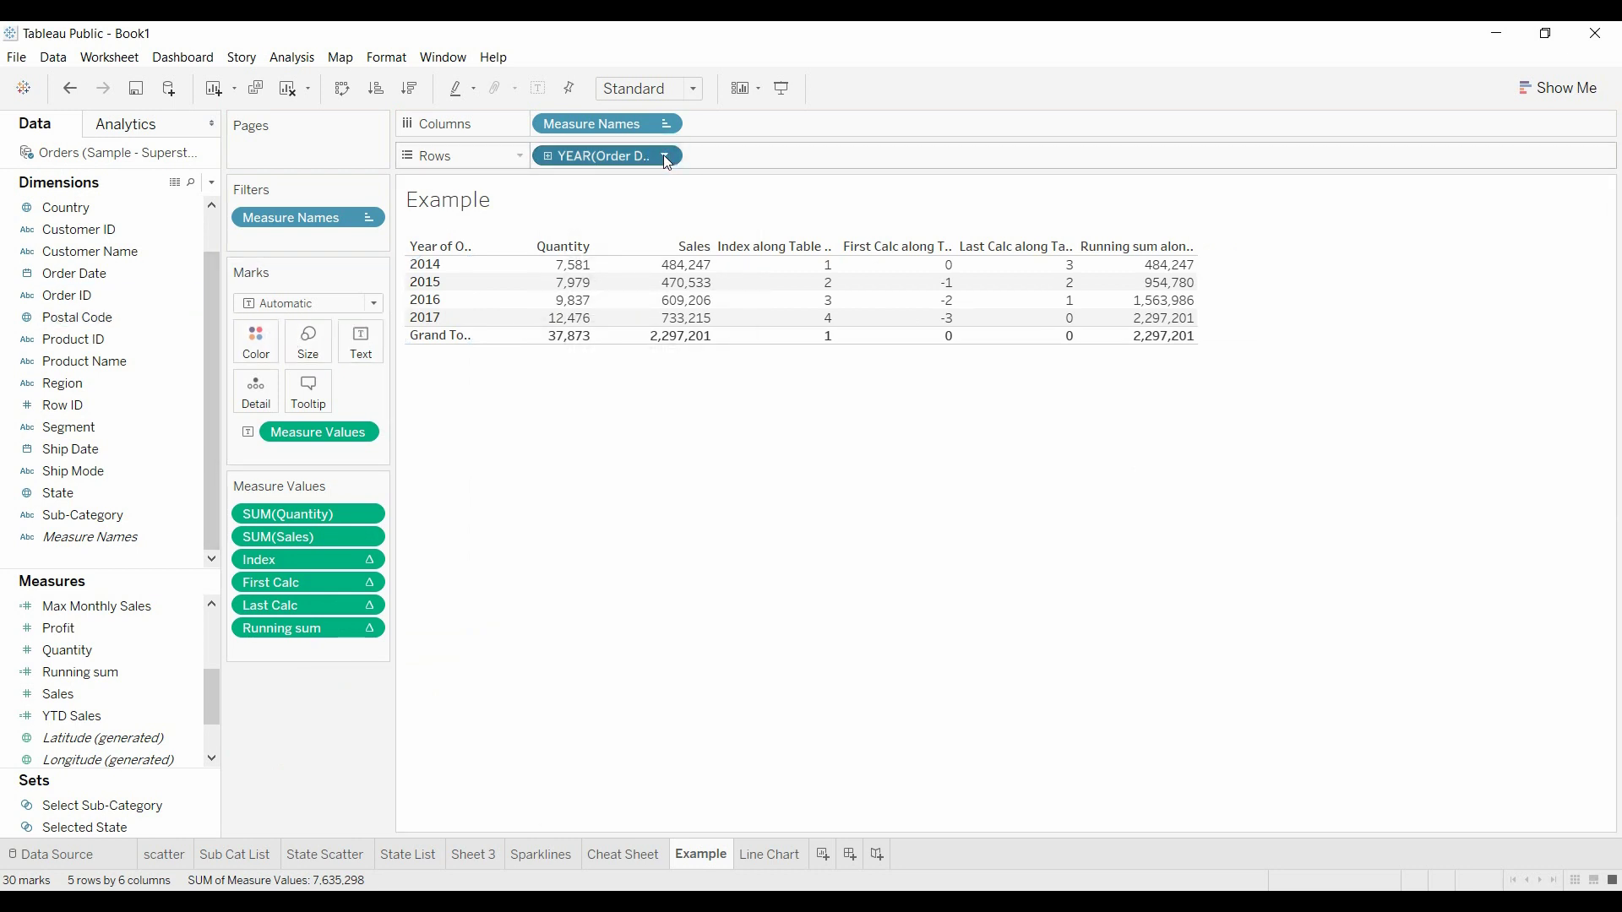
# Drill the Order Date rows down to month and remove the quarter level, leaving year and month.
pyautogui.click(546, 159)
pyautogui.click(546, 159)
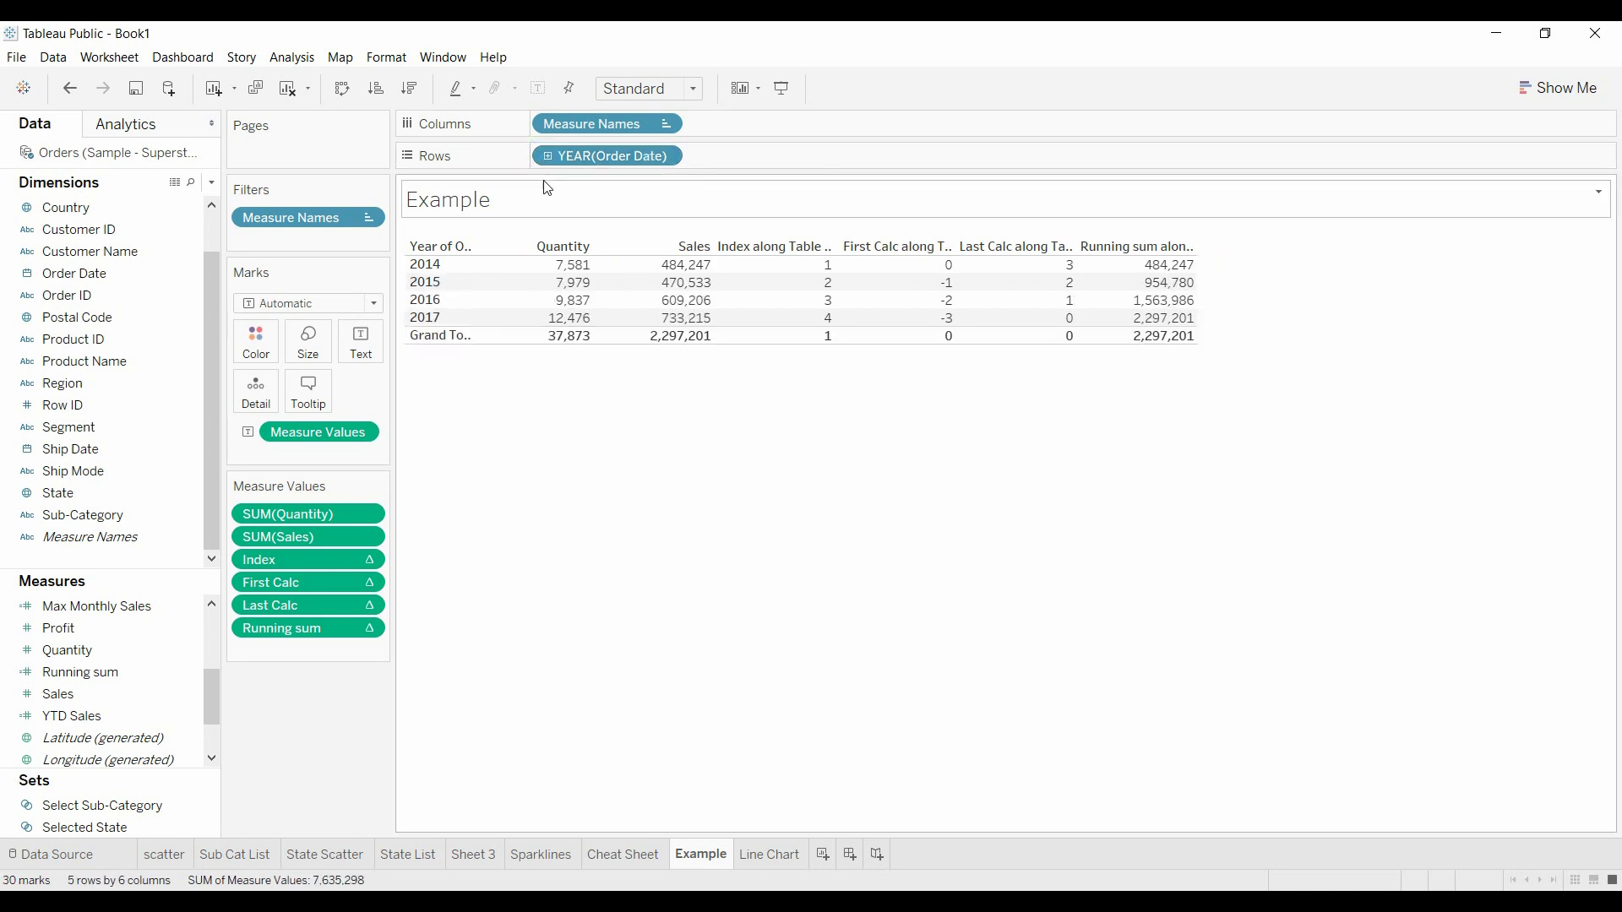
pyautogui.click(546, 159)
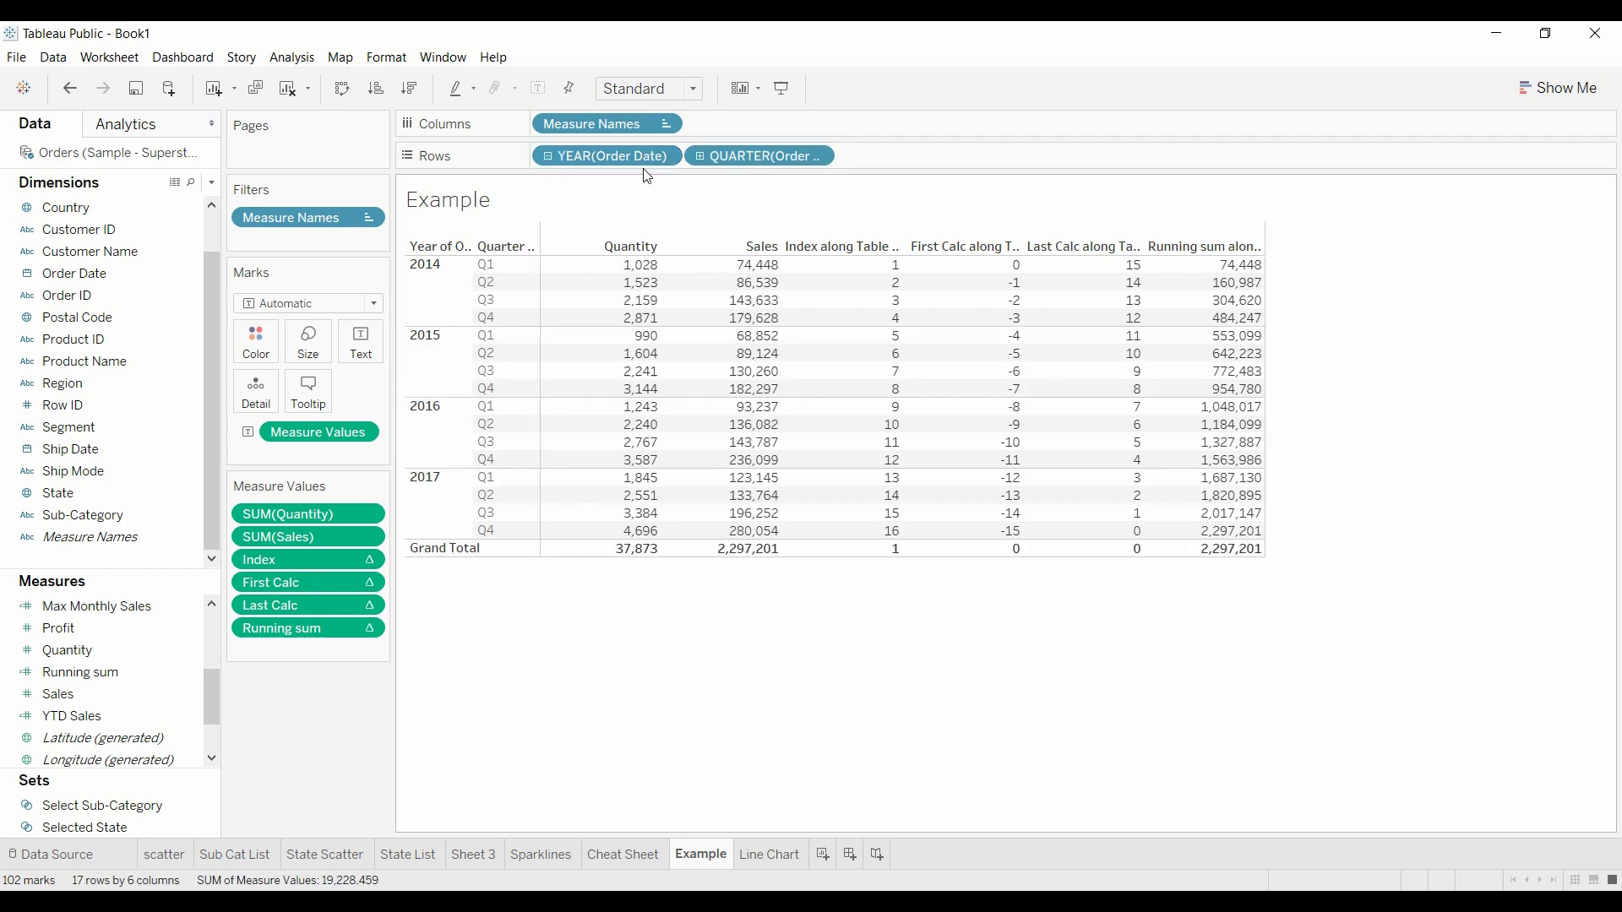
pyautogui.click(700, 155)
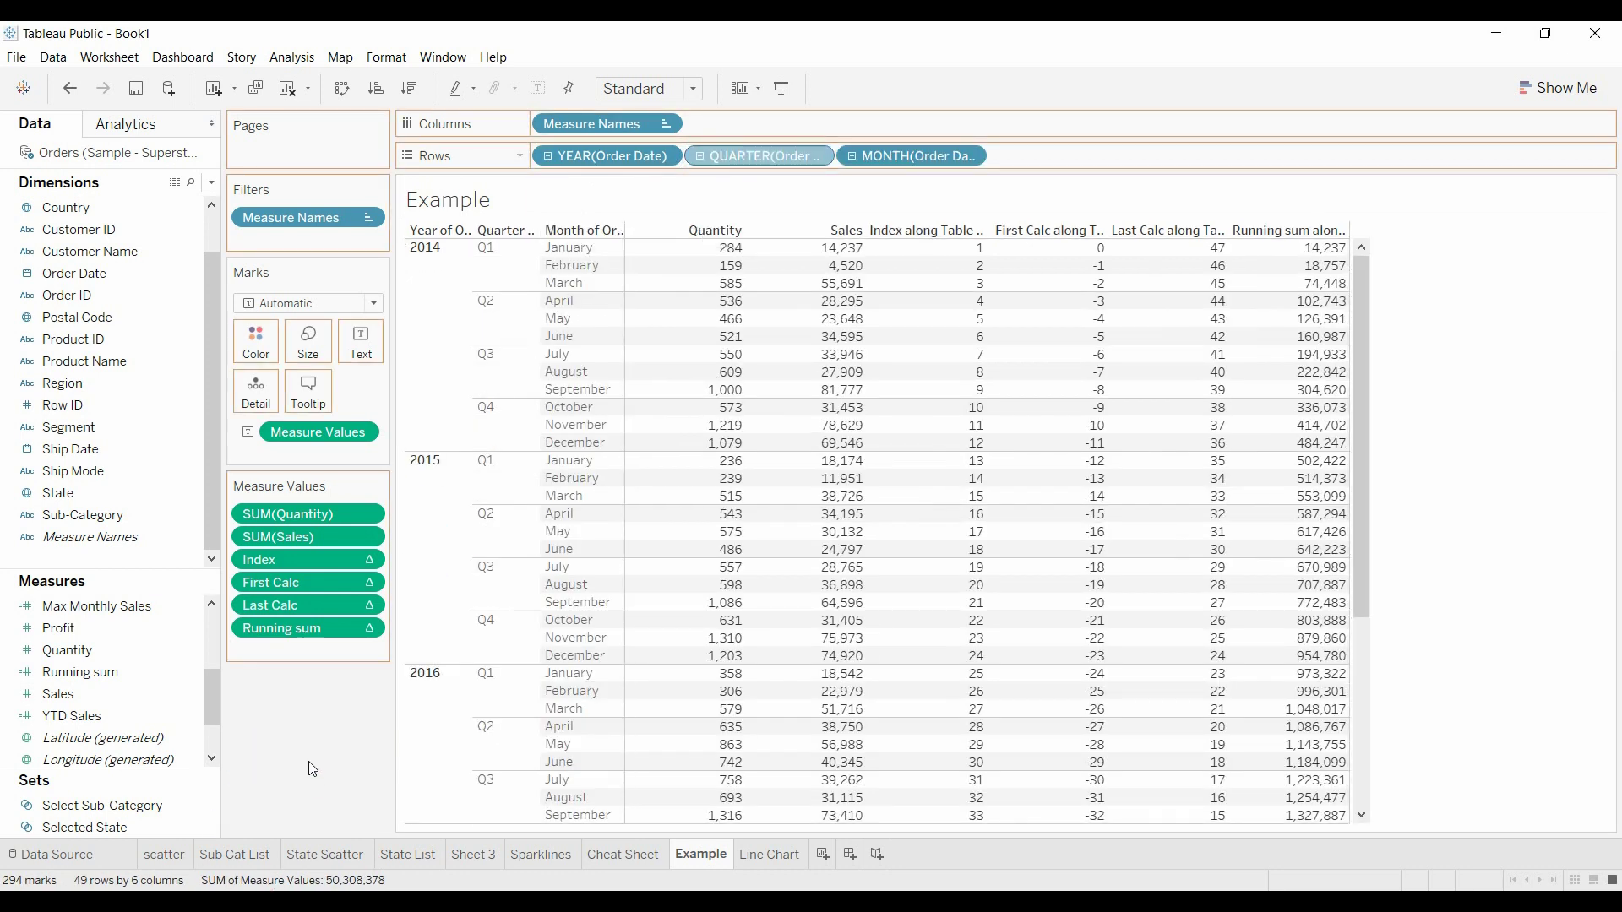
pyautogui.moveTo(312, 769); pyautogui.dragTo(309, 765)
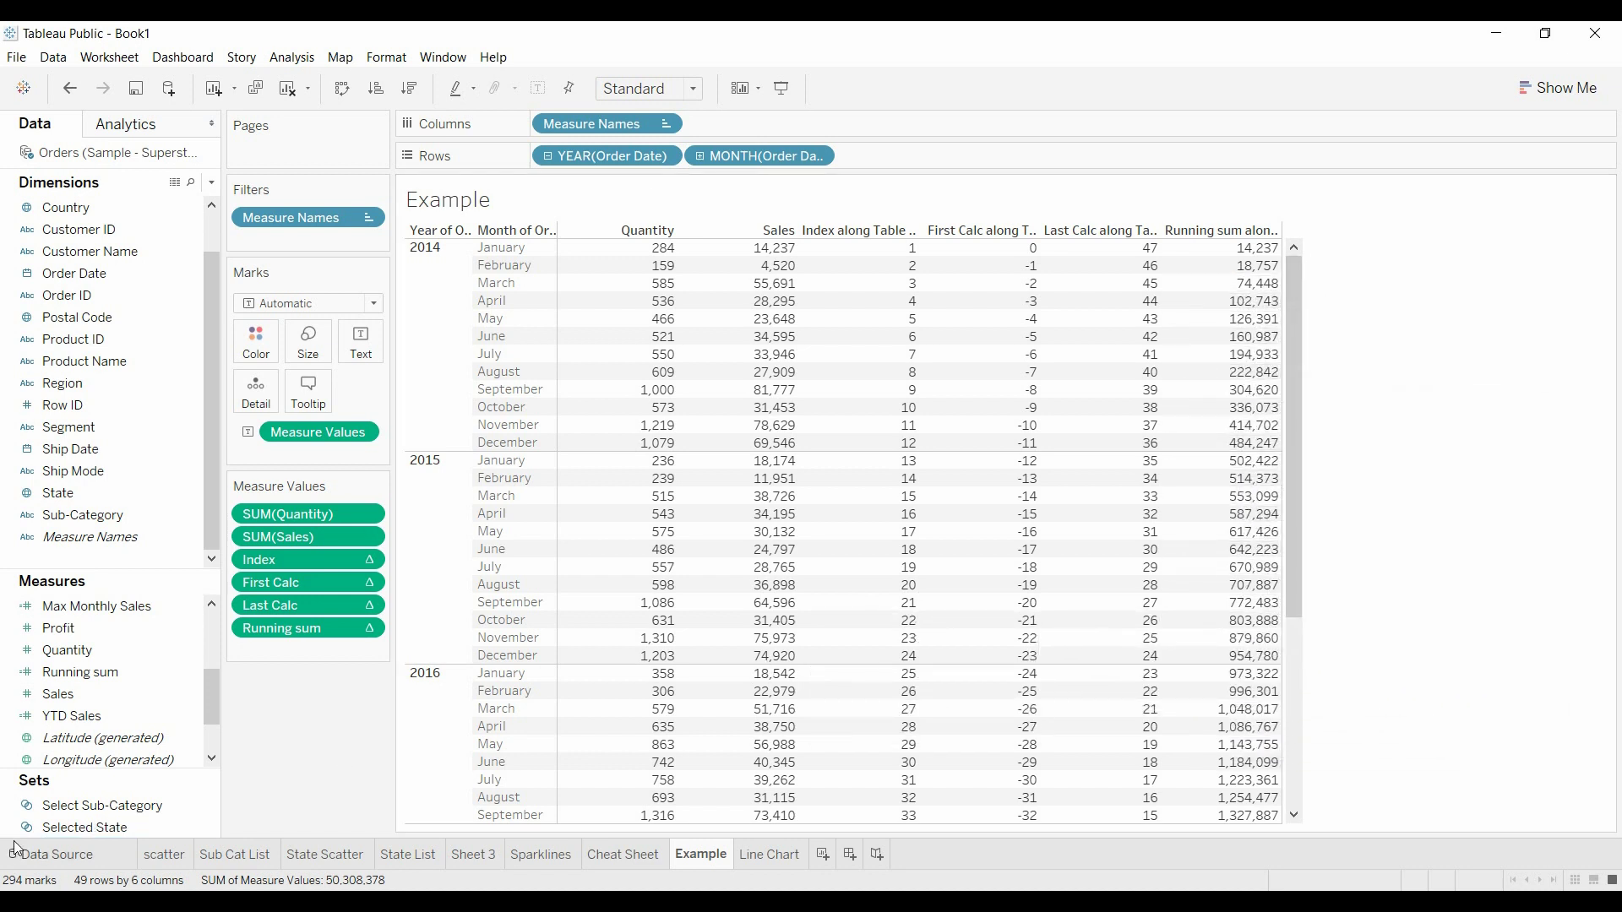
# Set the Running sum measure to compute using Pane (down) so it restarts each year.
pyautogui.click(149, 745)
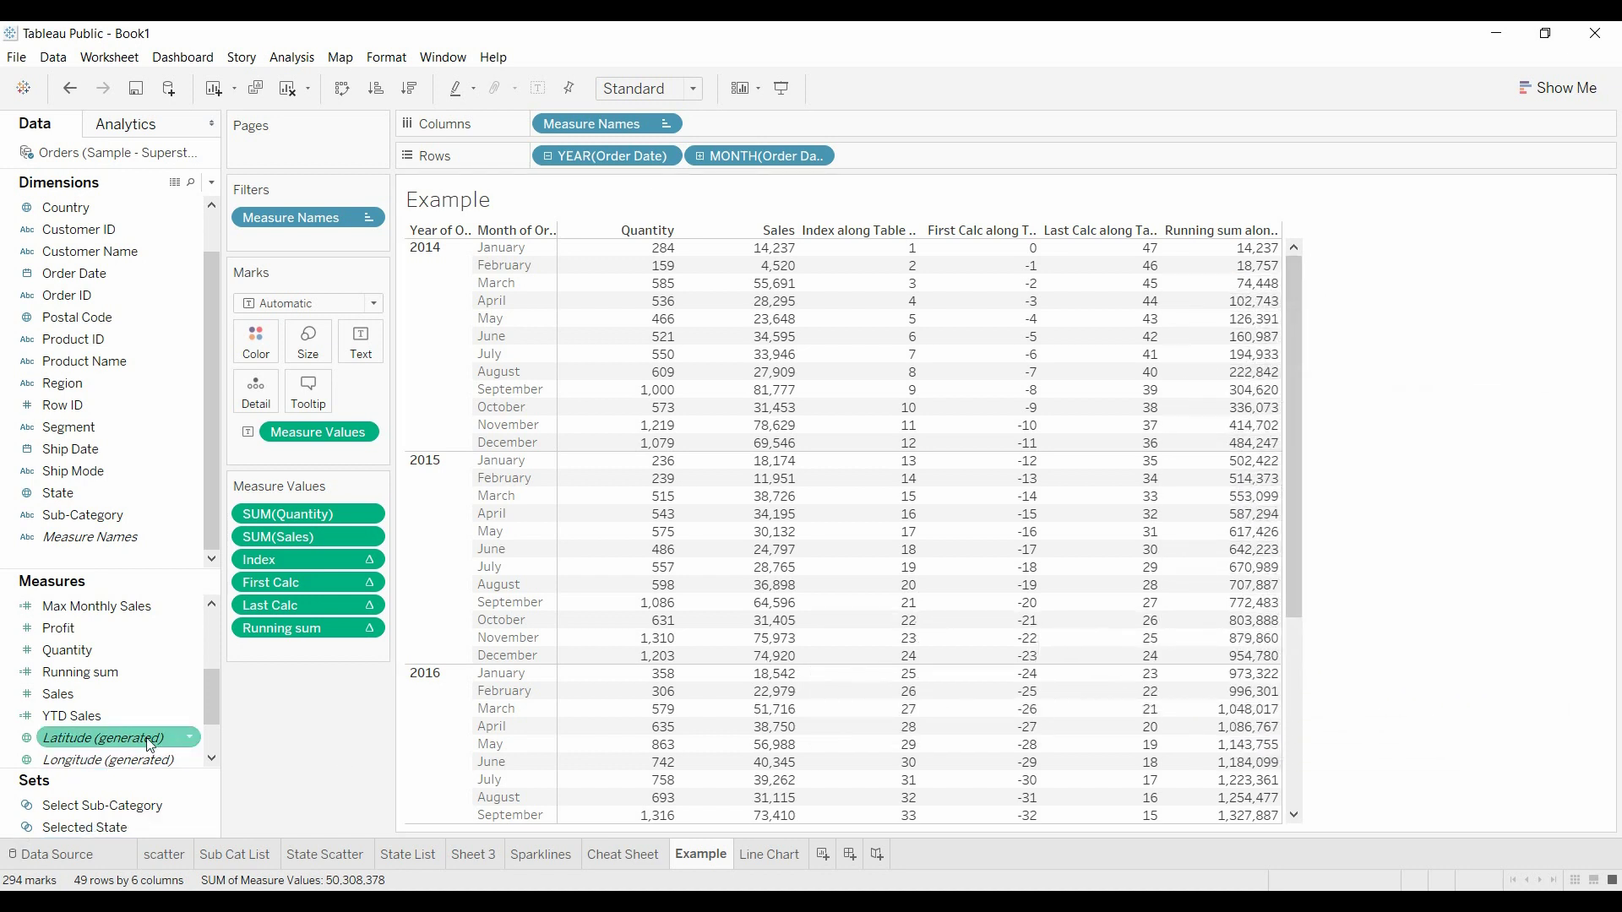
pyautogui.click(369, 628)
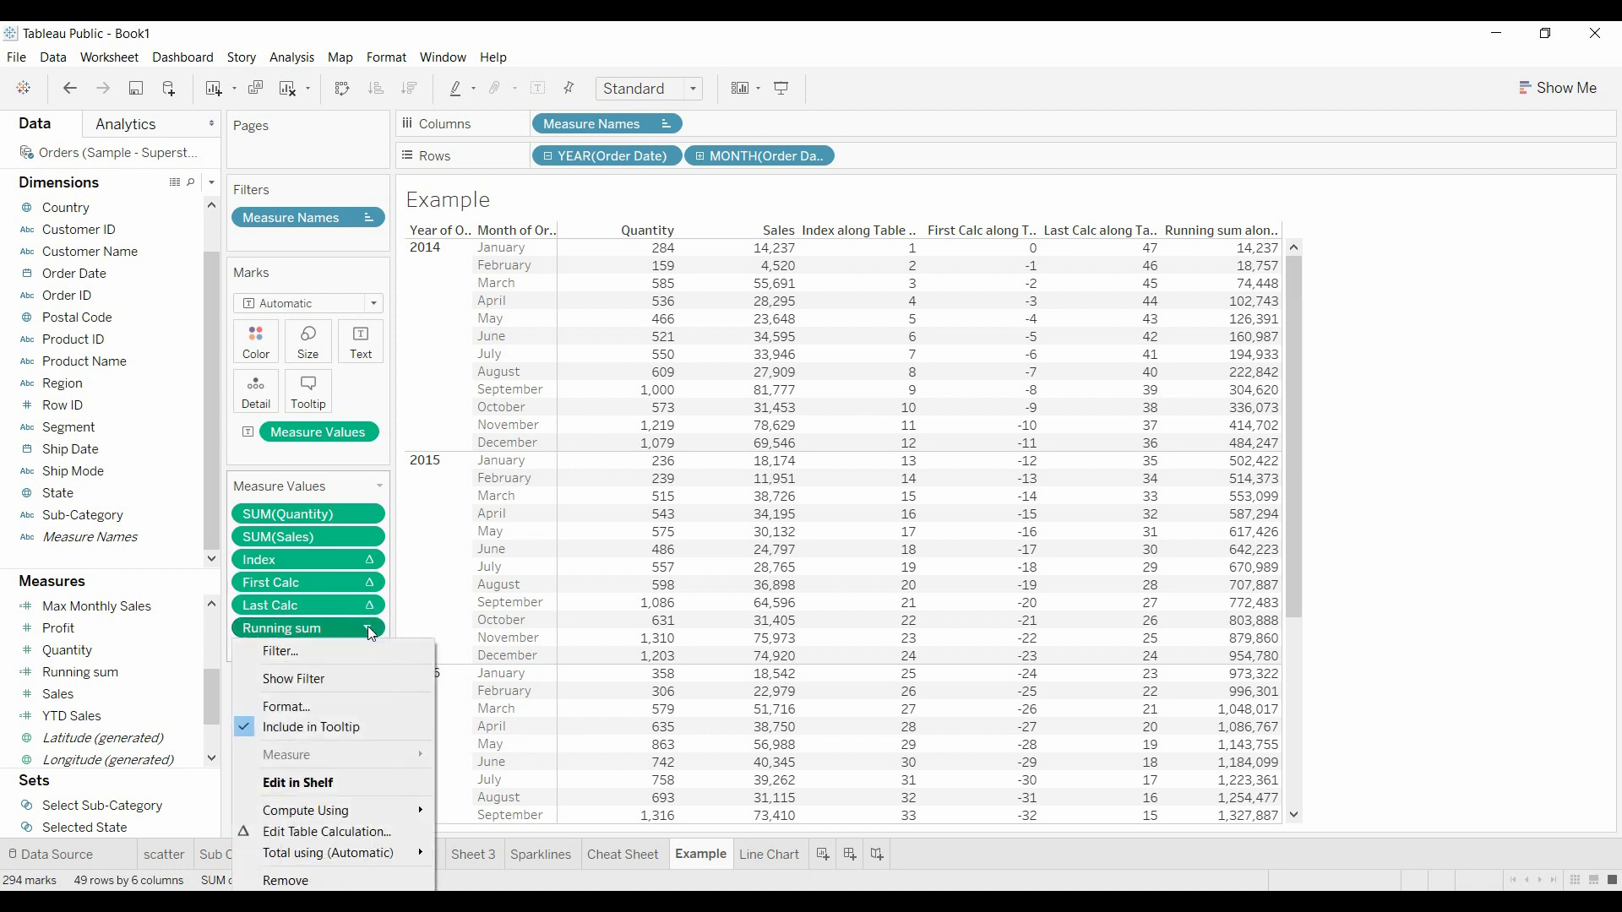
pyautogui.moveTo(370, 822)
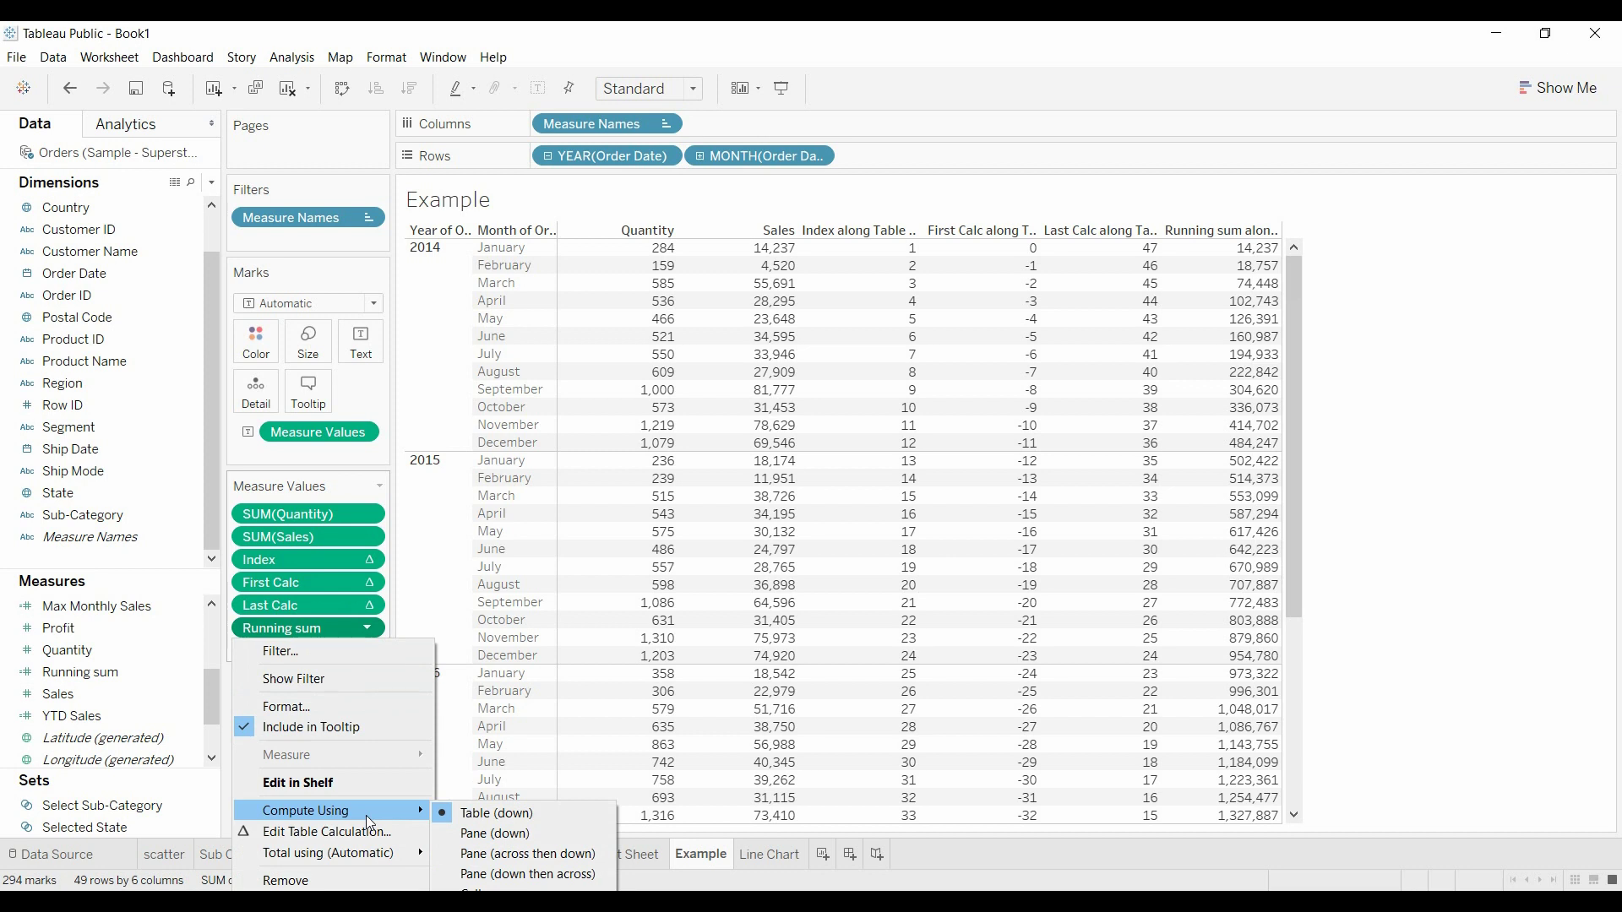
pyautogui.click(496, 833)
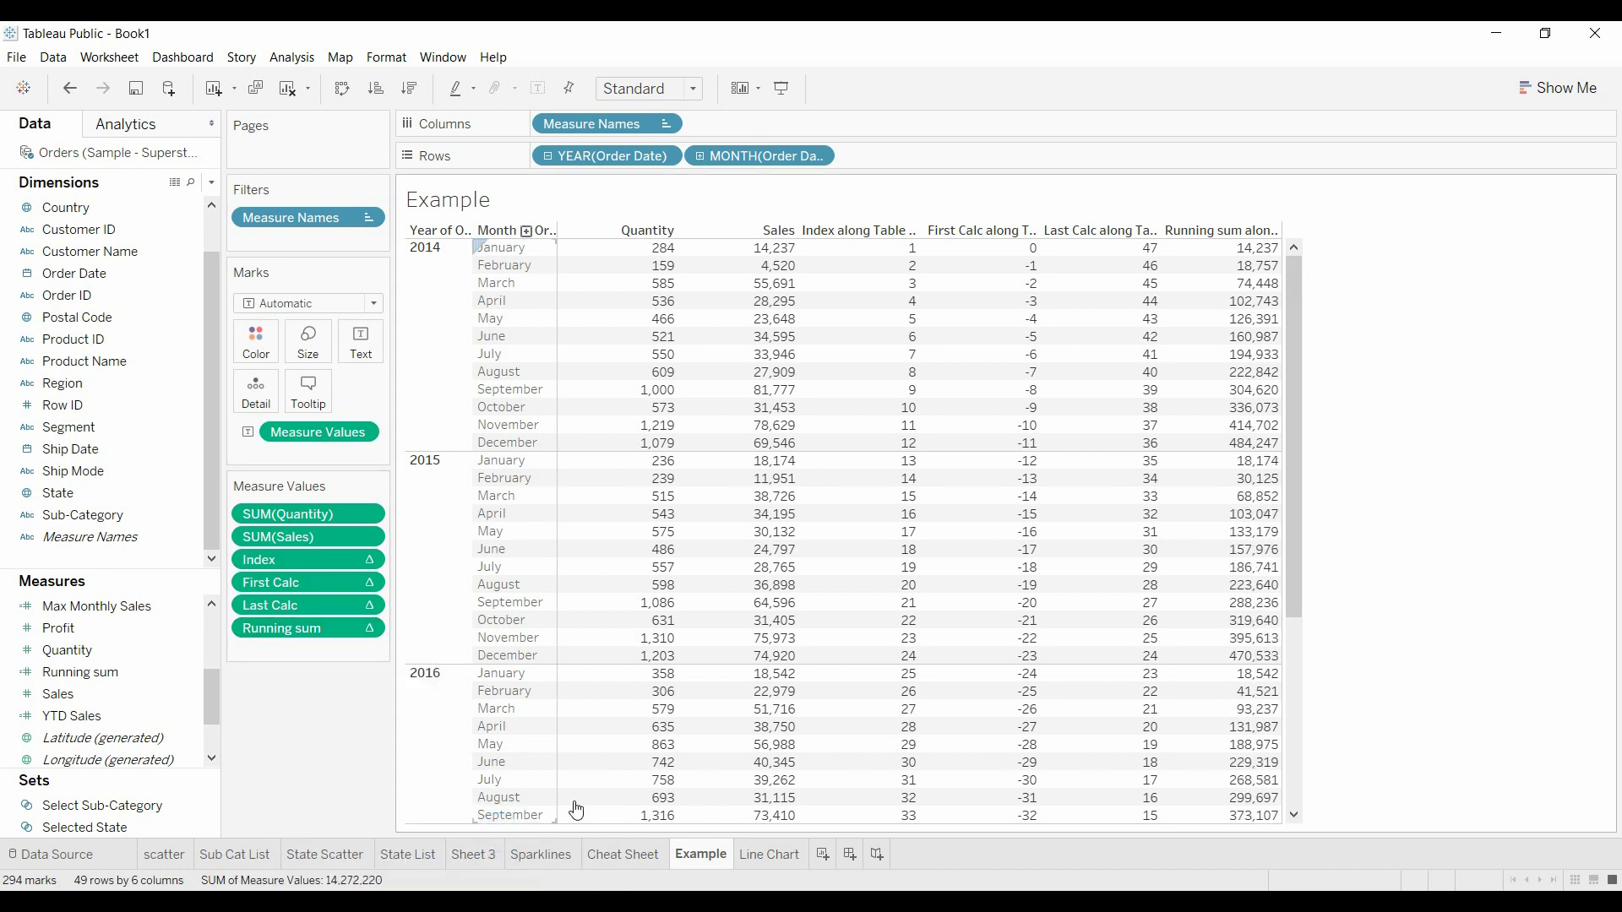
# Set the First Calc measure to compute using Pane (down) so its offset restarts each year.
pyautogui.click(368, 583)
pyautogui.moveTo(359, 774)
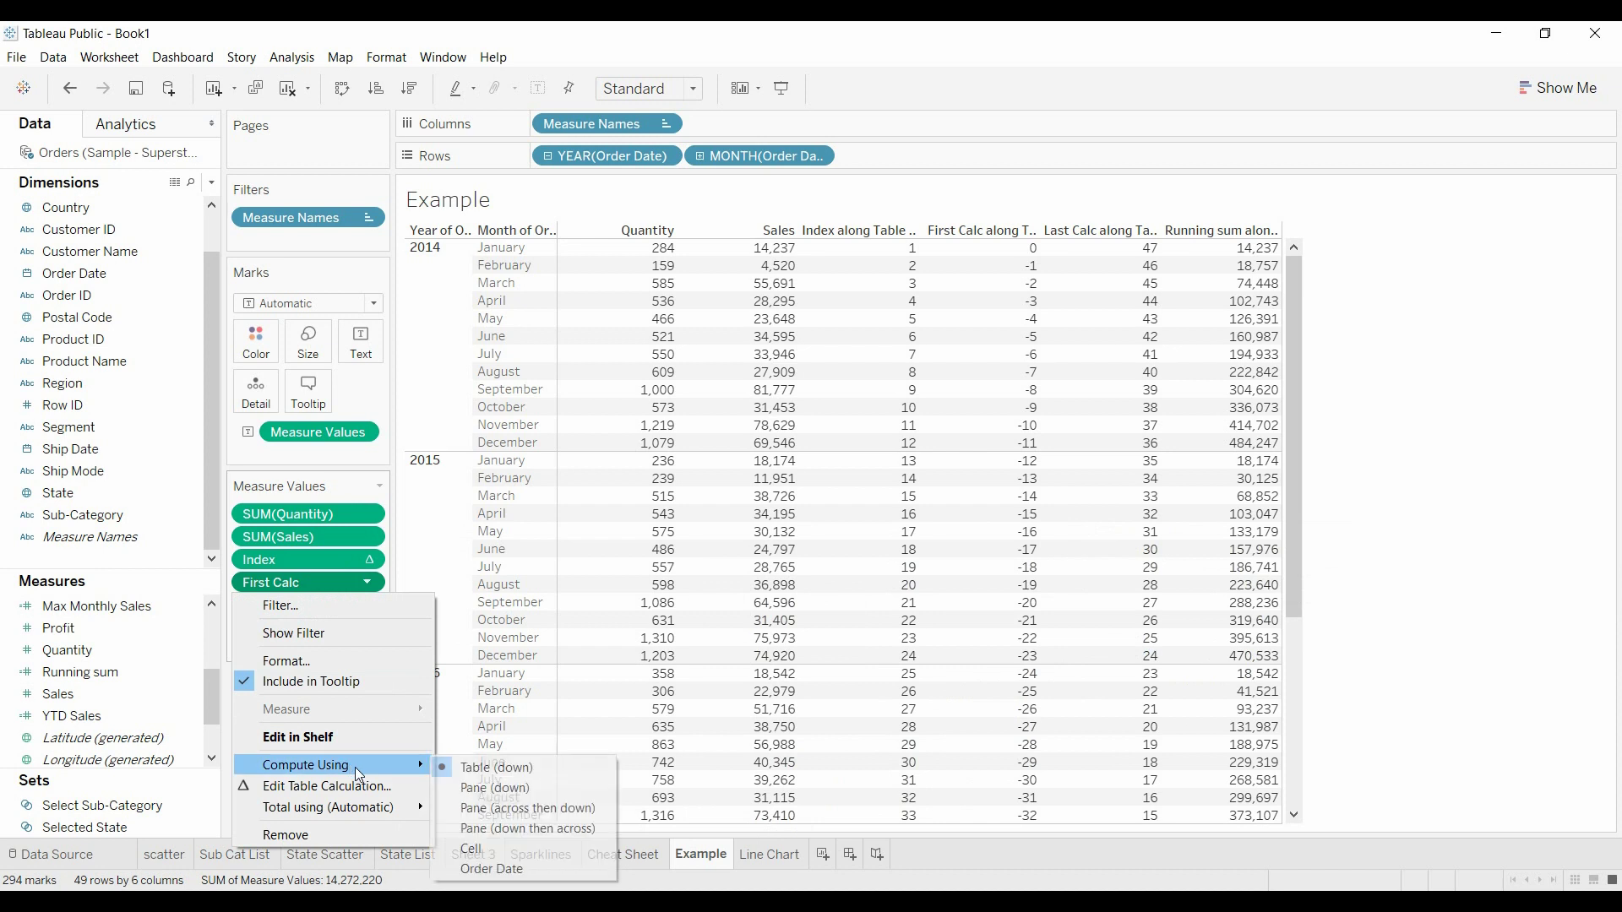
pyautogui.click(497, 787)
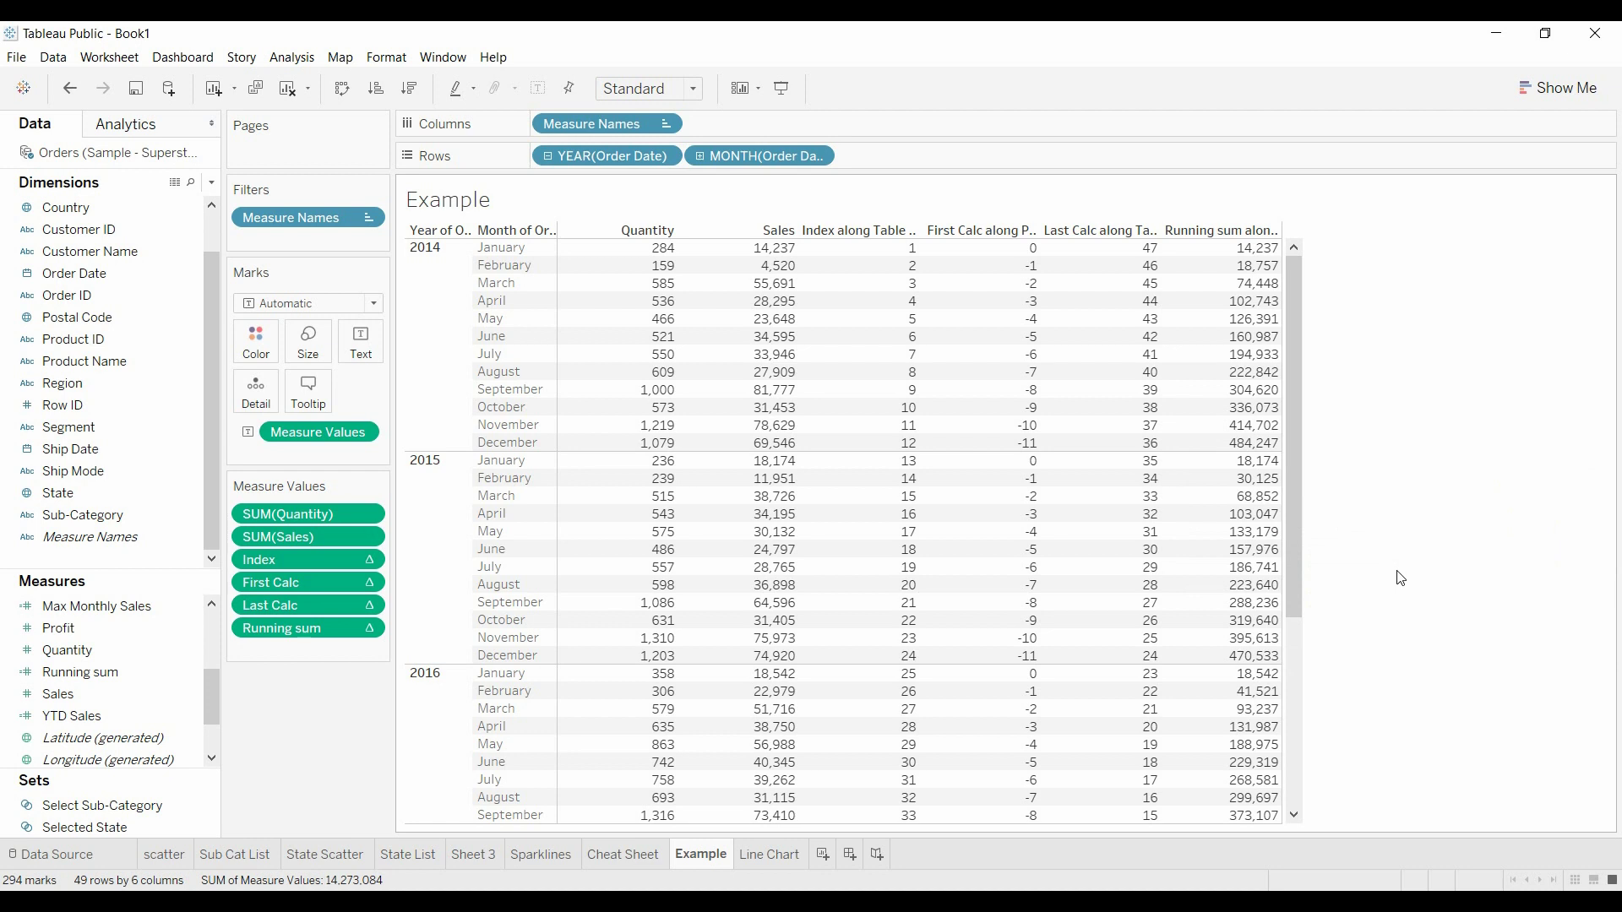
pyautogui.click(364, 537)
pyautogui.moveTo(379, 764)
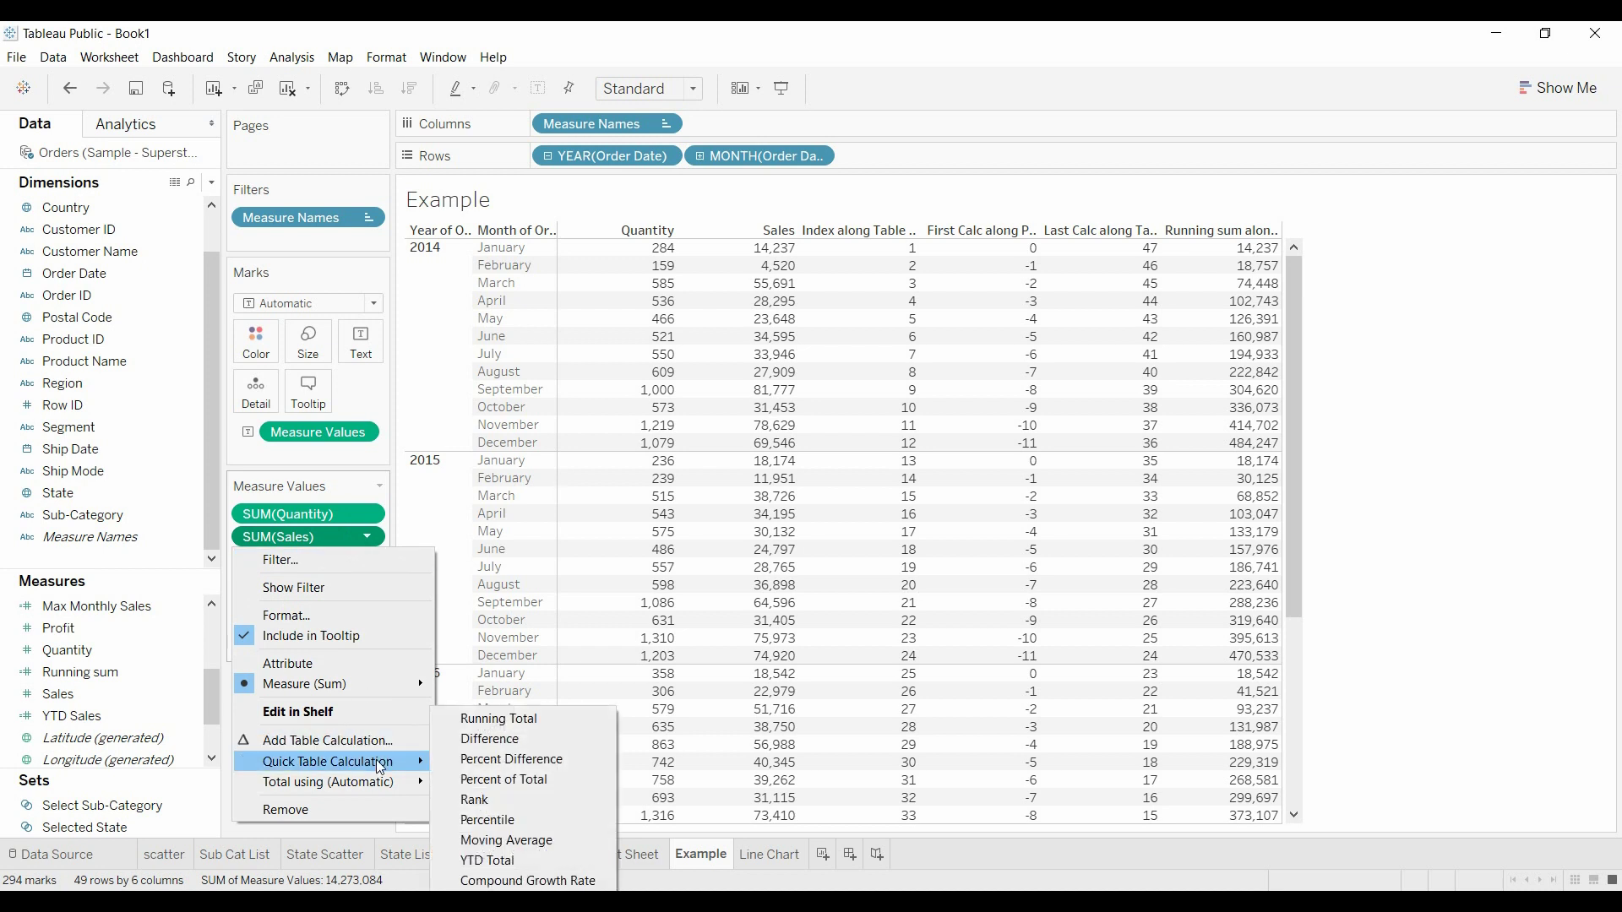
pyautogui.click(1296, 362)
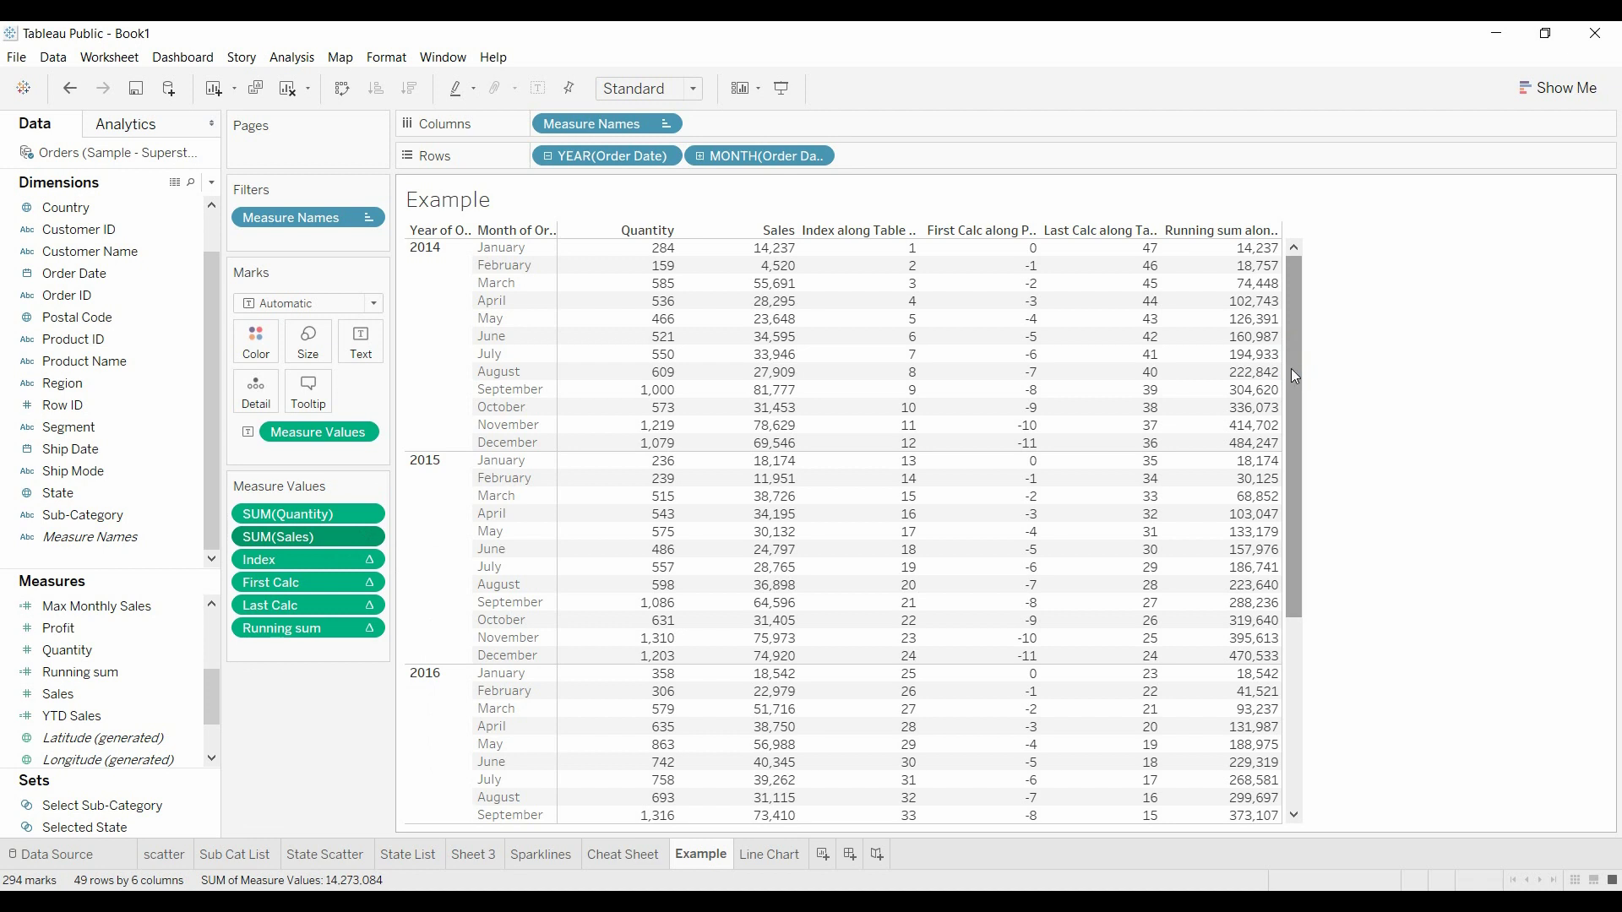
pyautogui.click(81, 672)
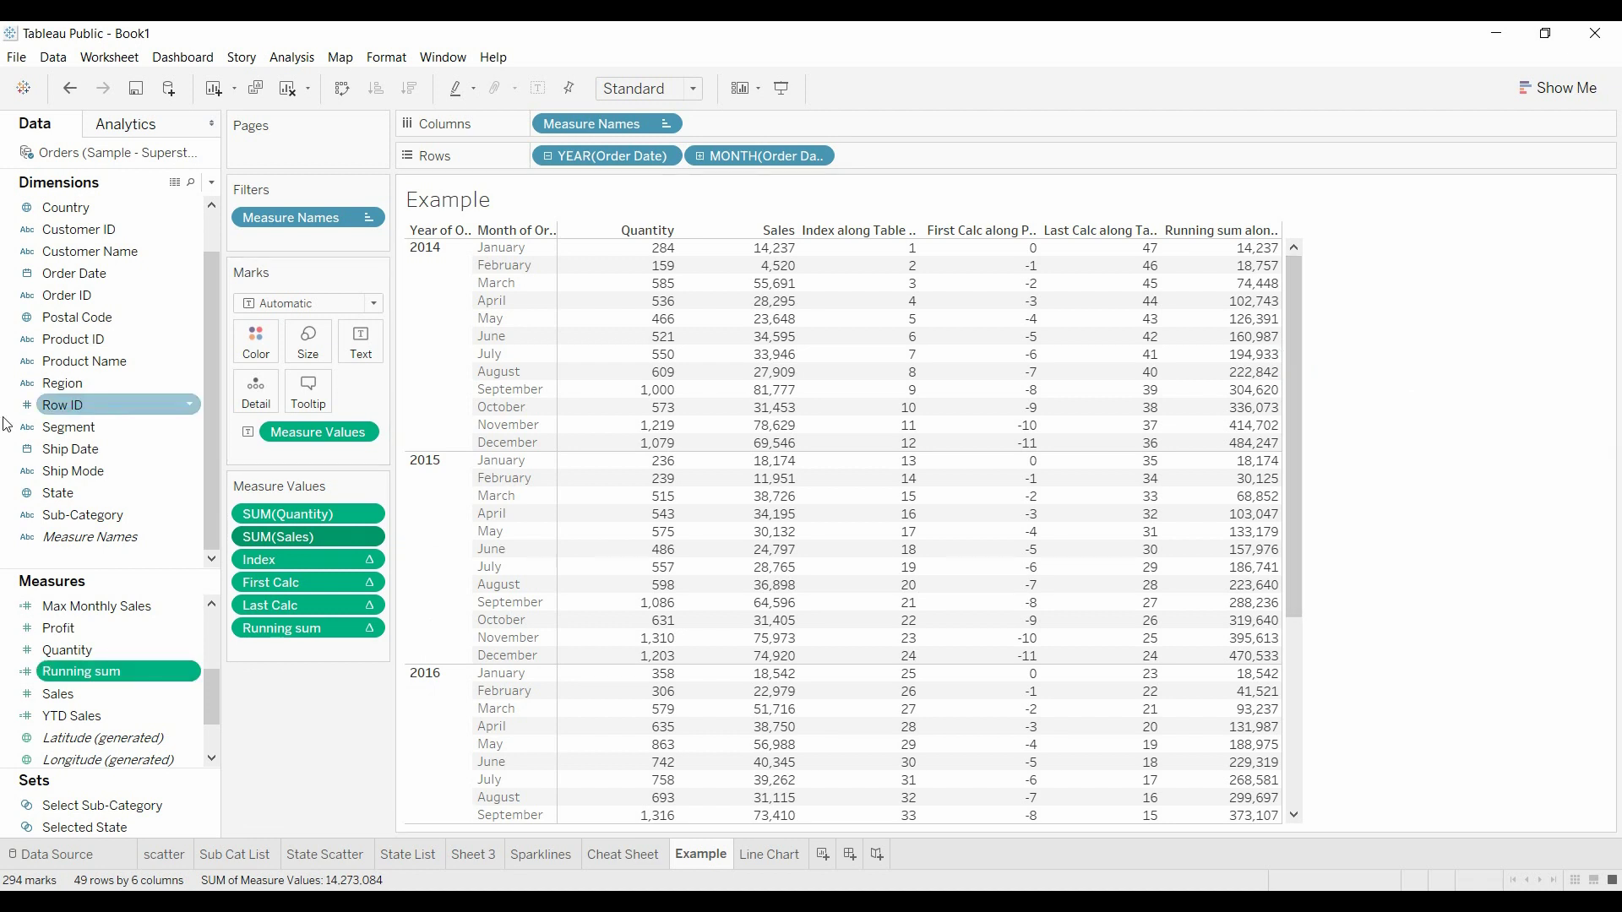
pyautogui.keyDown('ctrl'); pyautogui.click(105, 694); pyautogui.keyUp('ctrl')
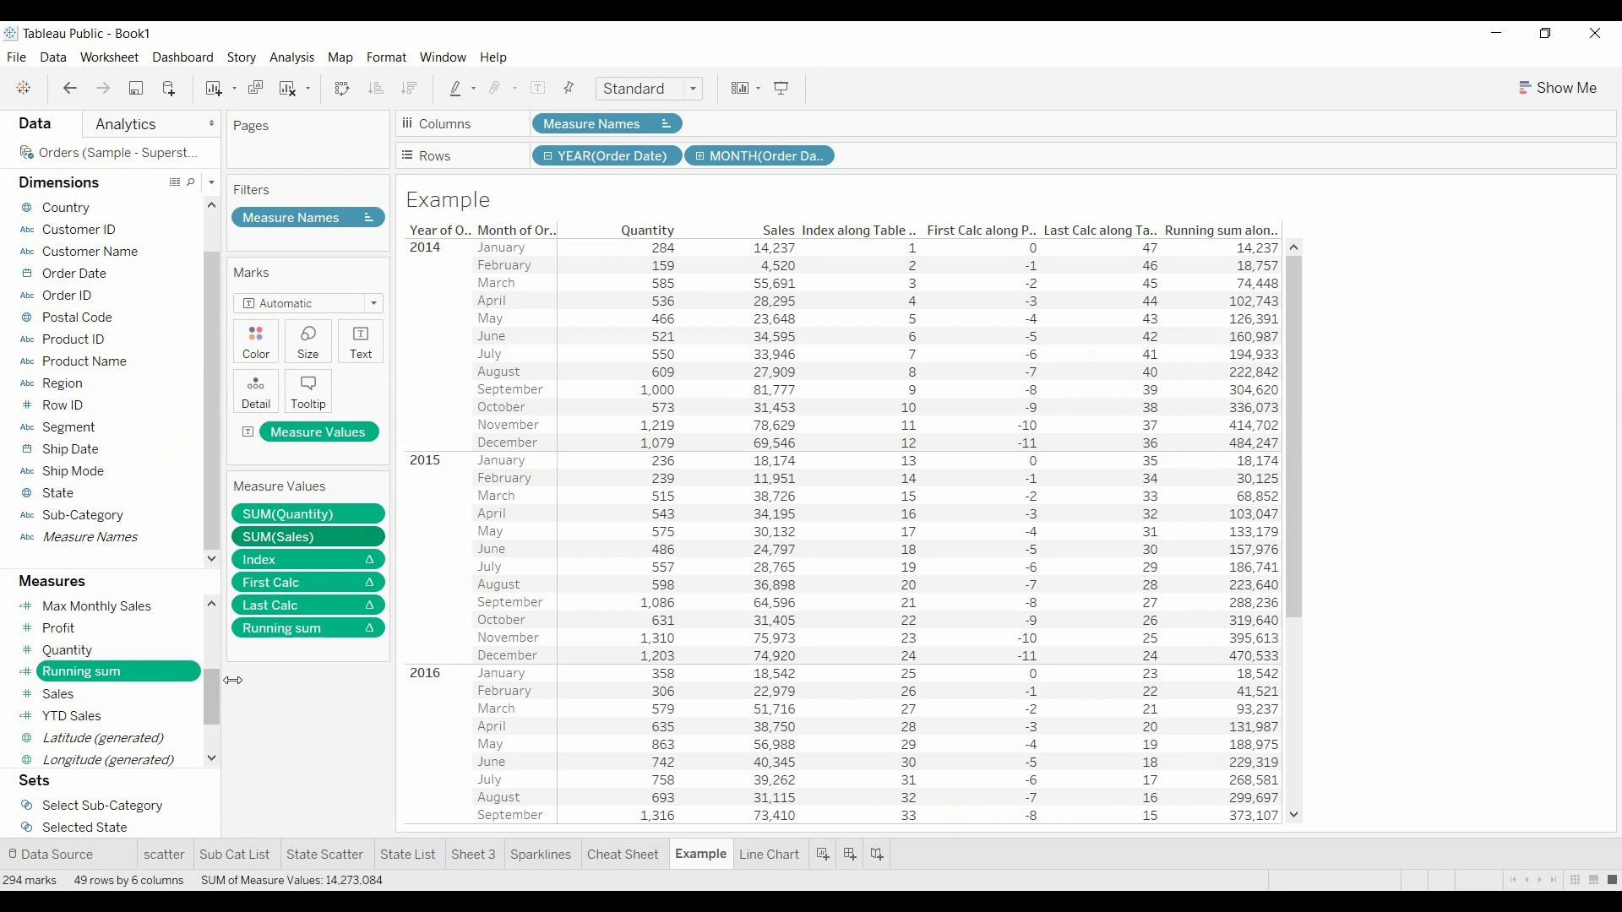
# Add Index as a filter on the Example table, keeping only the range of values from 1 to 10.
pyautogui.scroll(3, 214, 692)
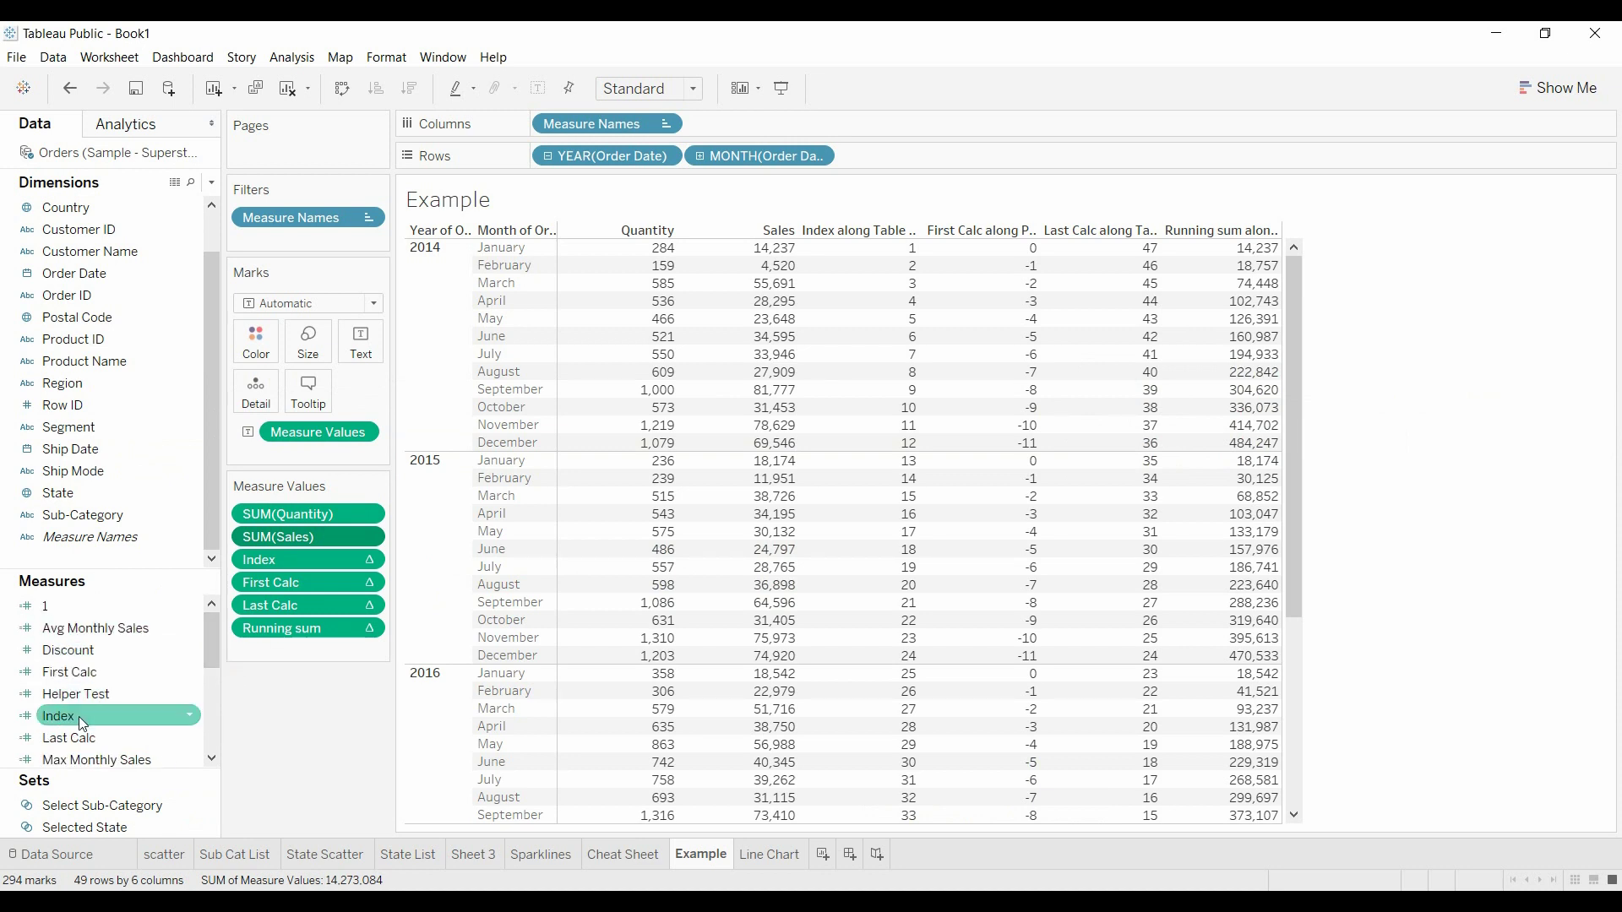
pyautogui.moveTo(79, 716); pyautogui.dragTo(280, 245)
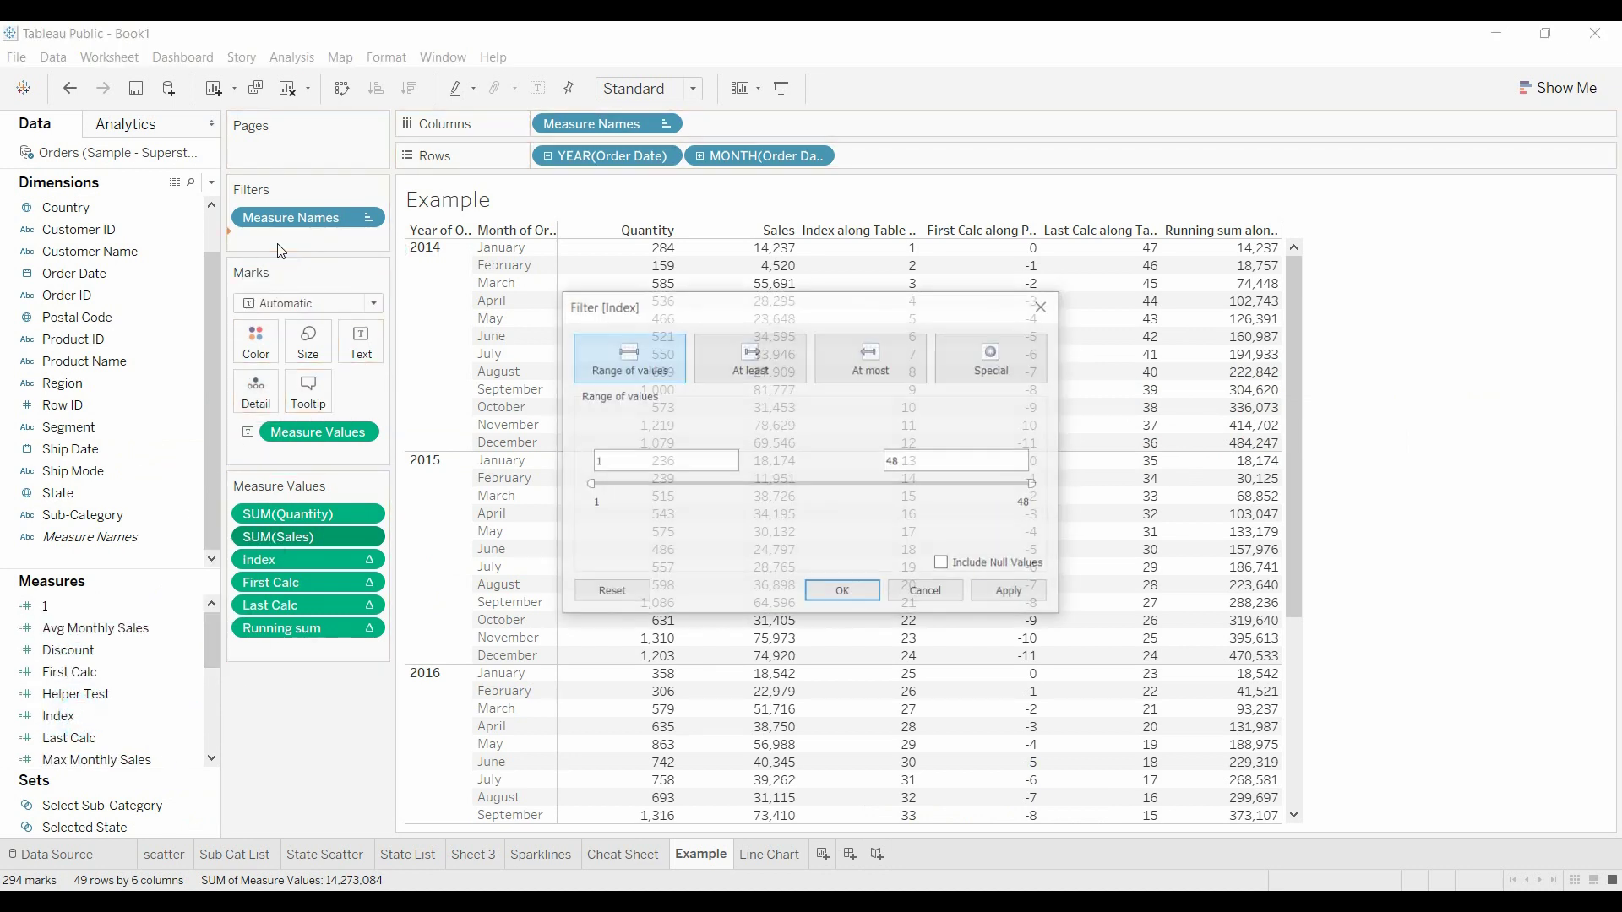
pyautogui.doubleClick(941, 472)
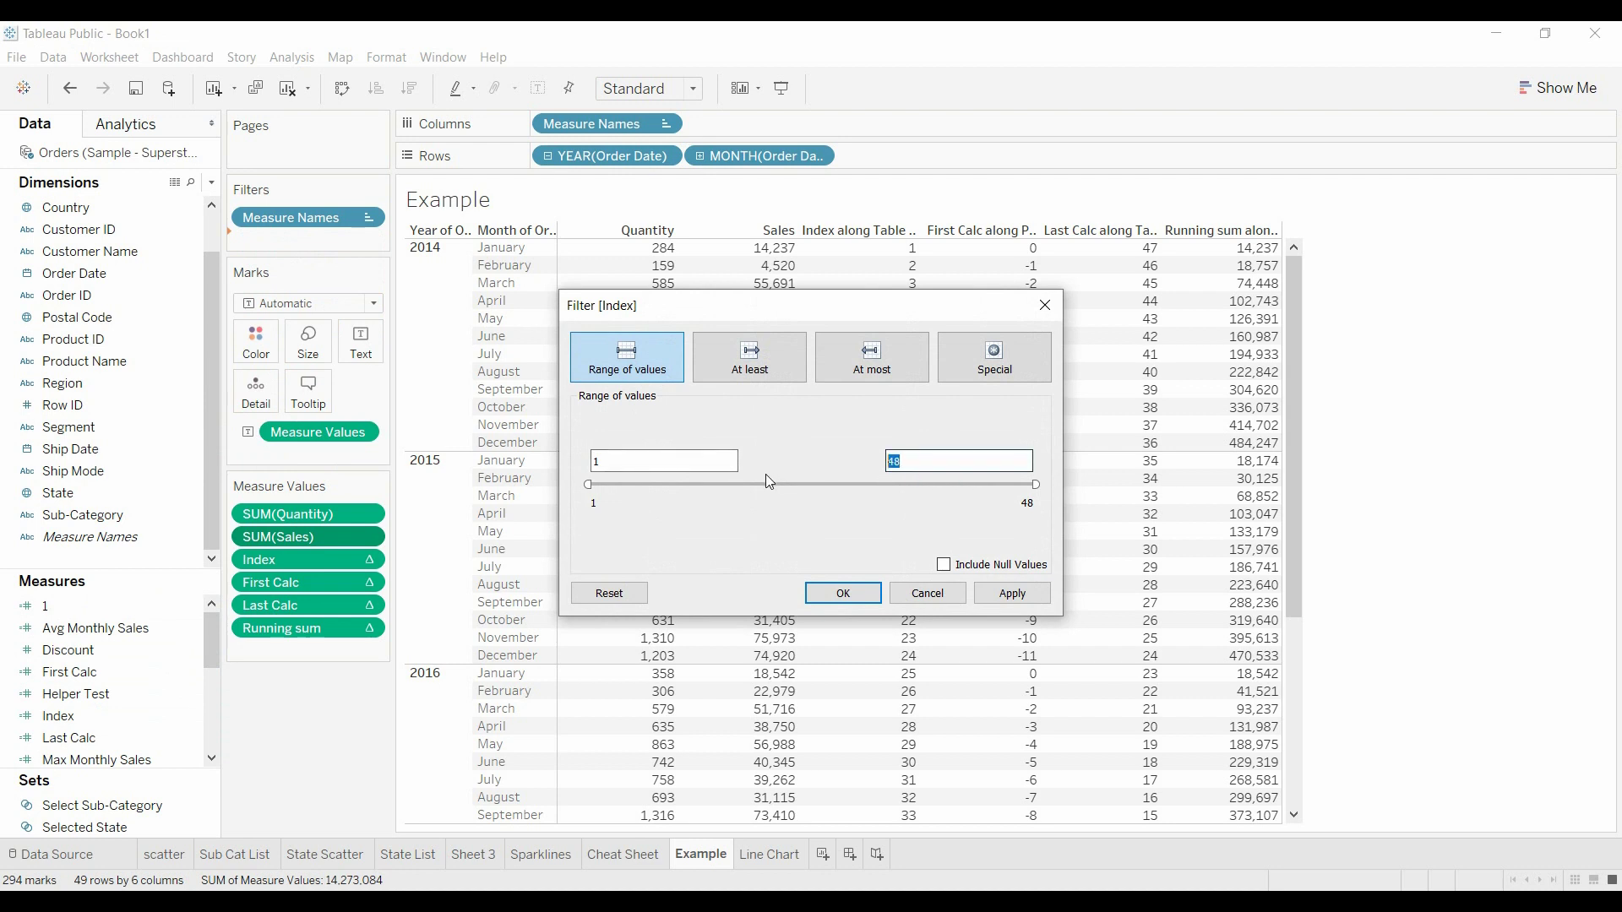
pyautogui.write('10')
pyautogui.click(843, 595)
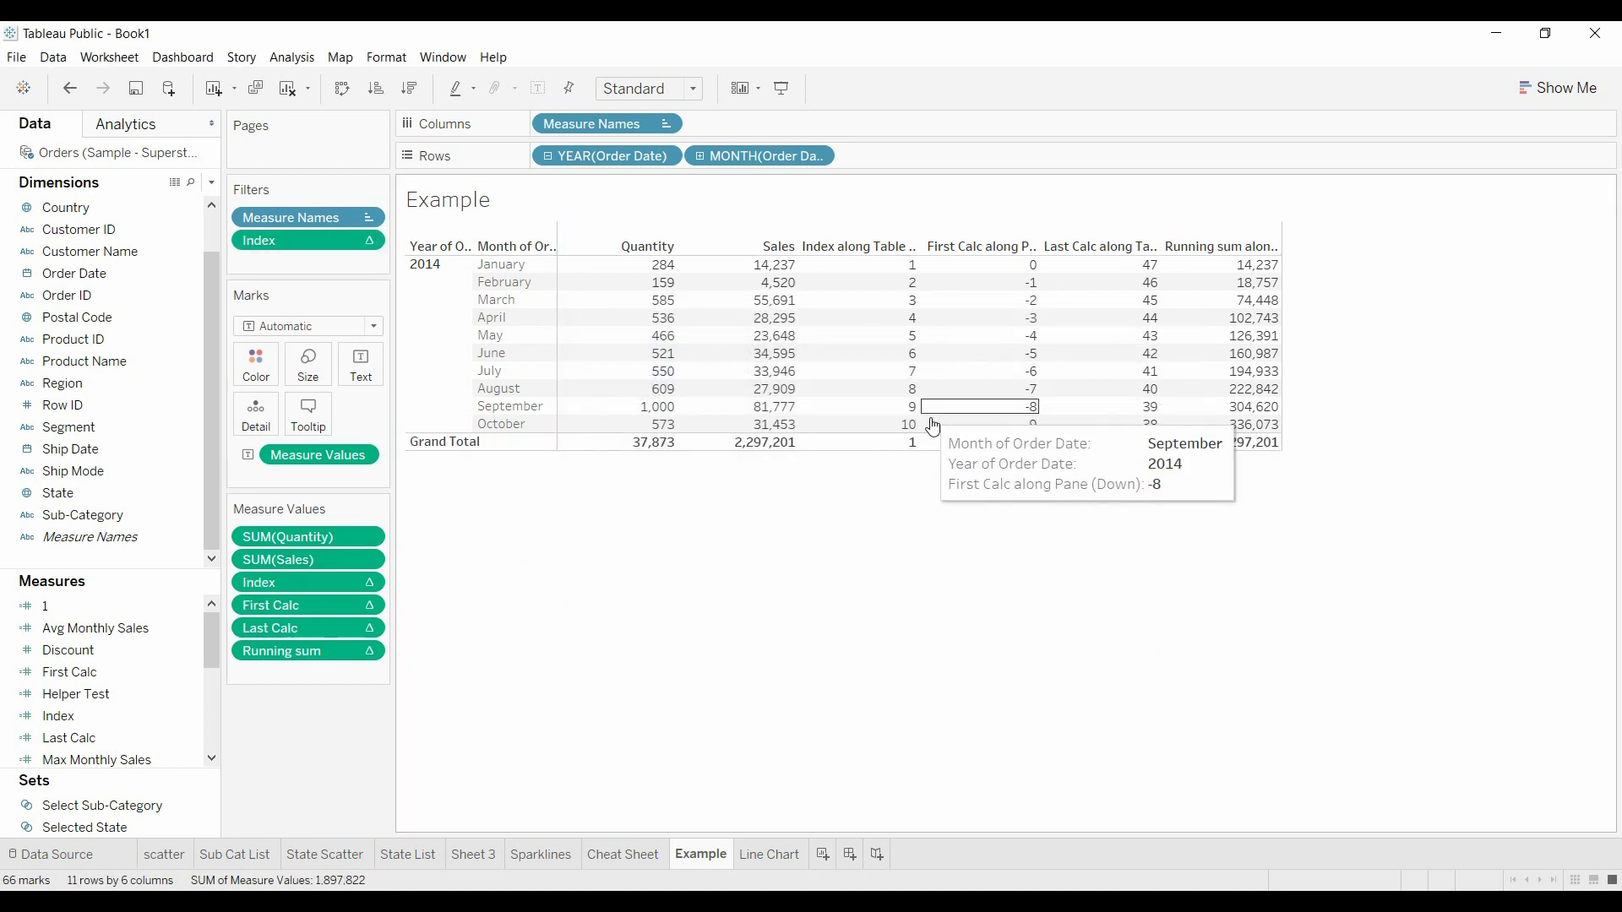